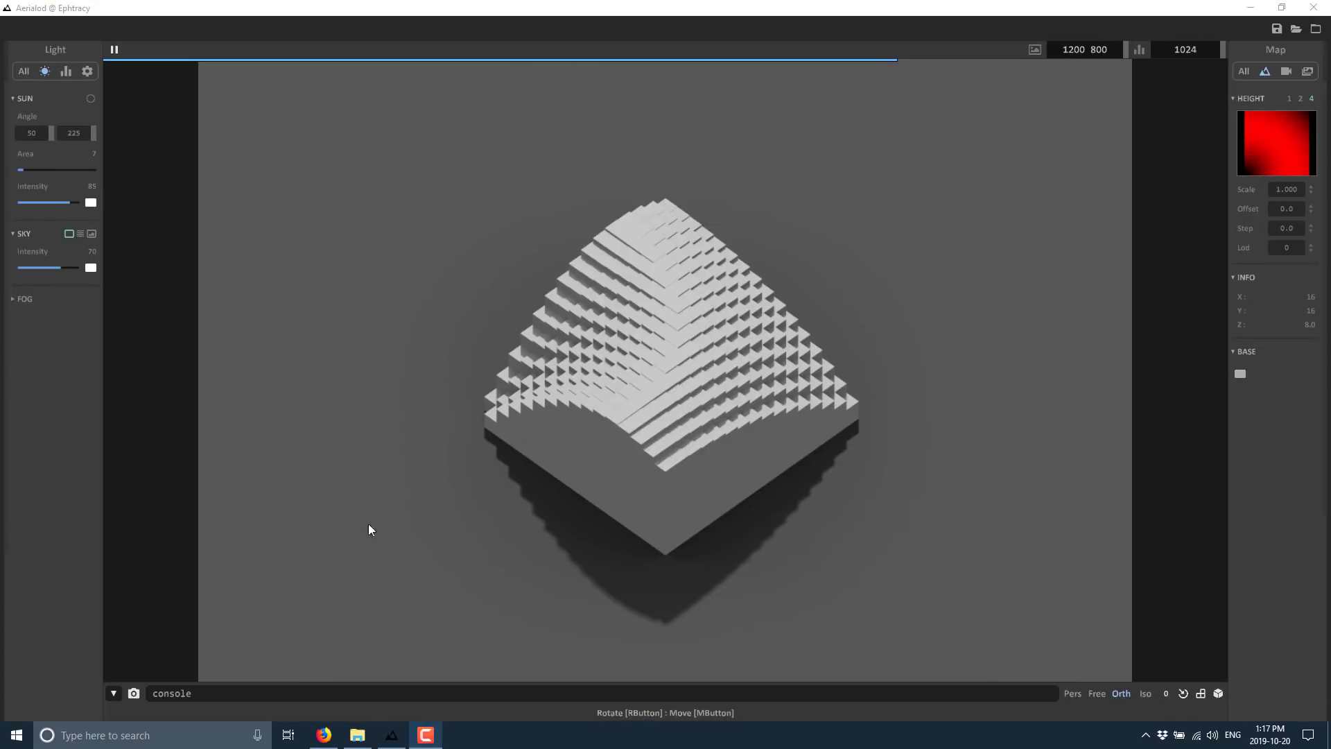
- In Firefox, visit the MagicaVoxel page, return to the Aerialod page and scroll to its Update Log
{"action": "left_click", "coordinate": [324, 735]}
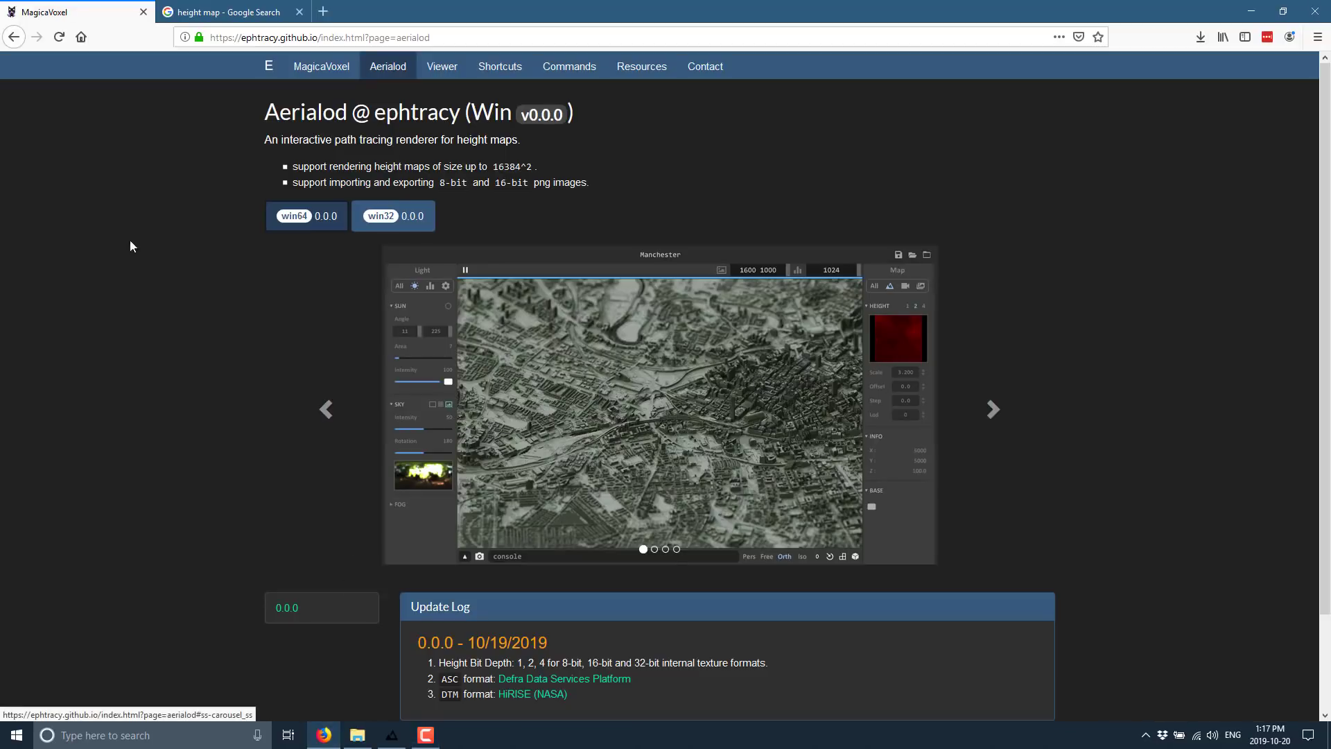
{"action": "left_click", "coordinate": [340, 71]}
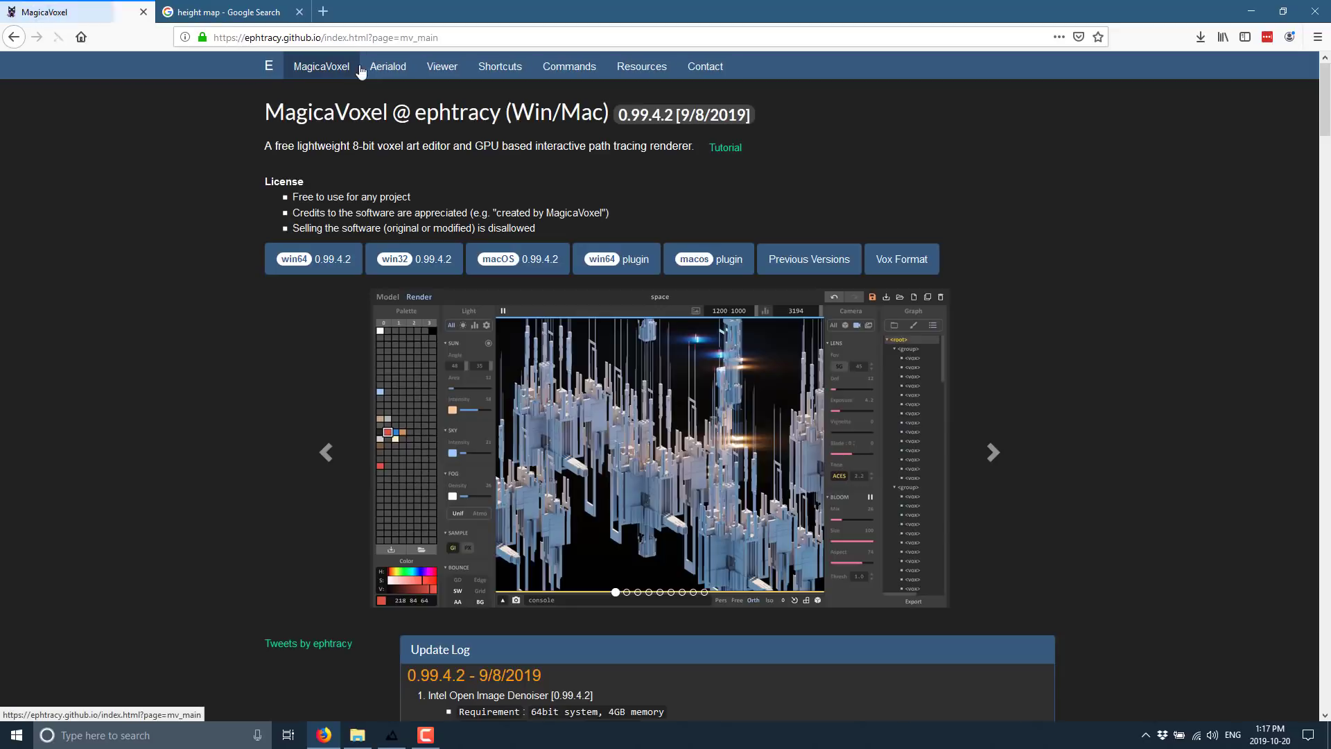
{"action": "left_click", "coordinate": [399, 72]}
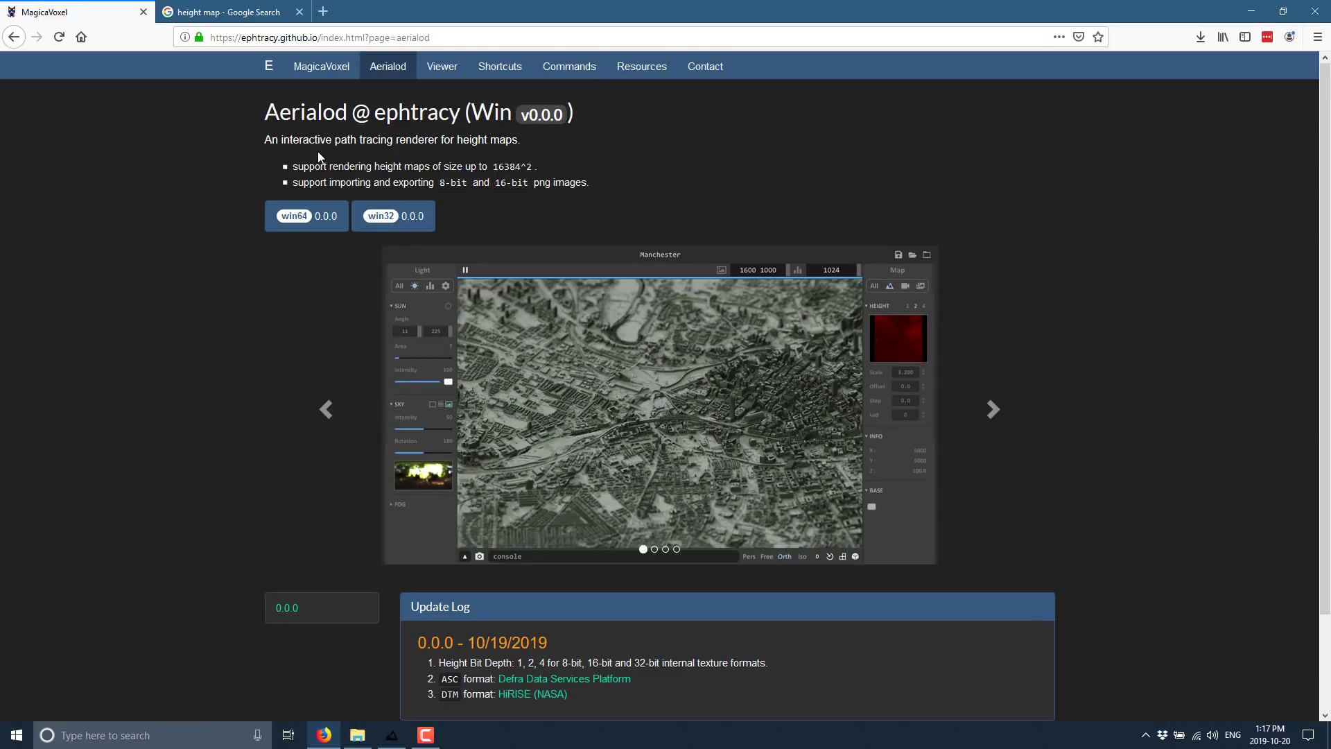
{"action": "key", "text": "alt+Tab"}
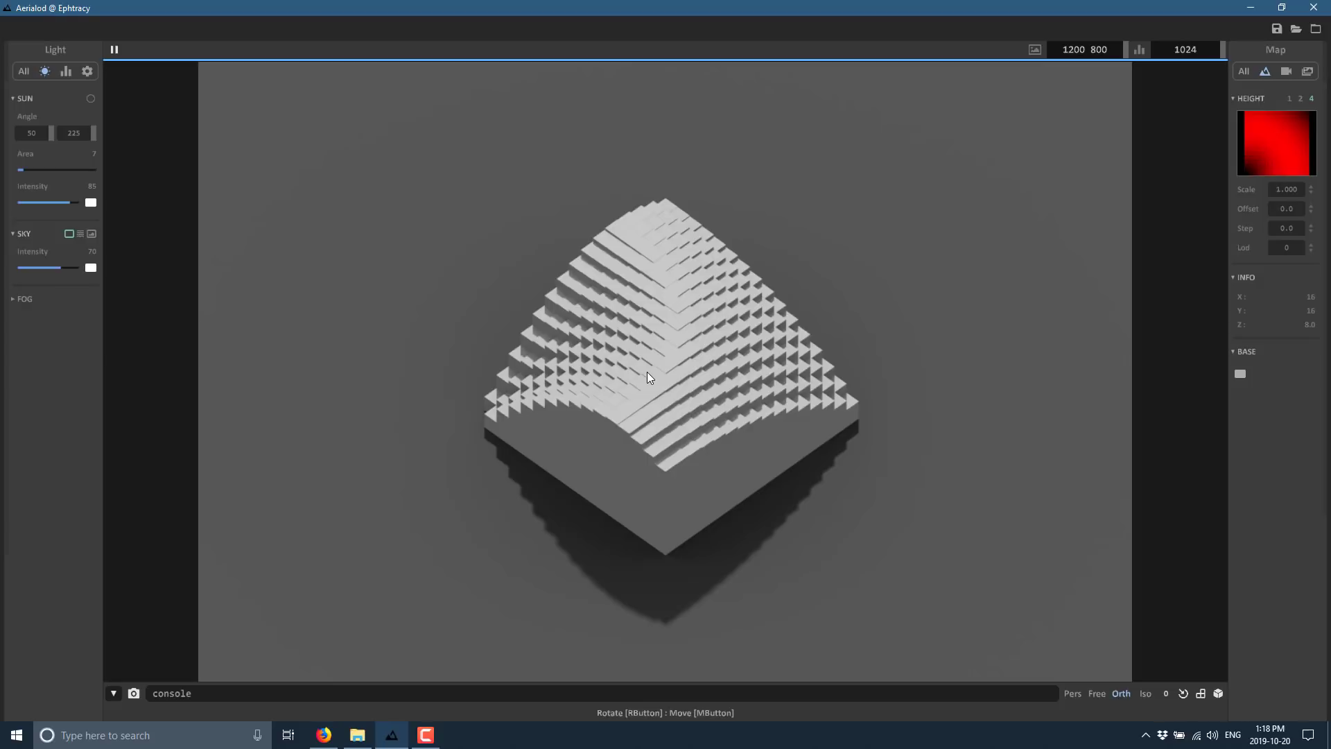
{"action": "key", "text": "alt+Tab"}
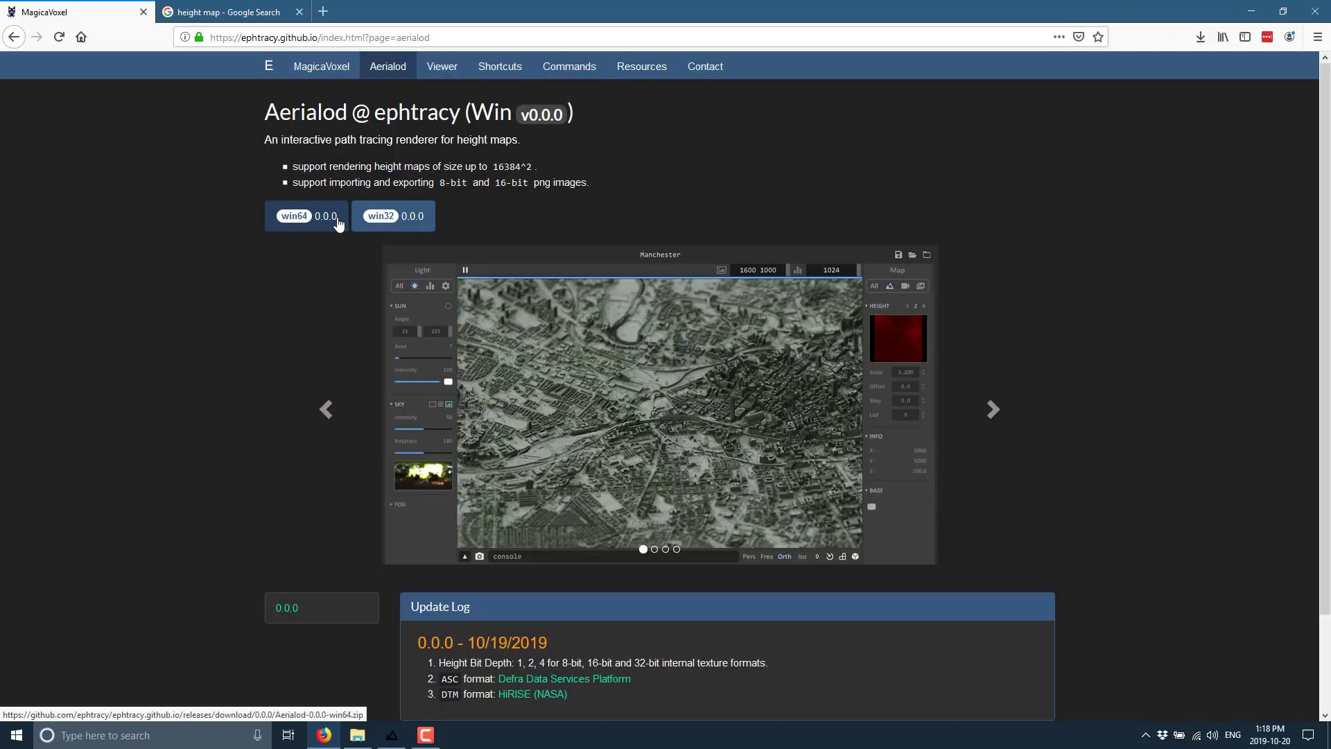
{"action": "scroll", "coordinate": [347, 347], "scroll_direction": "down", "scroll_amount": 2}
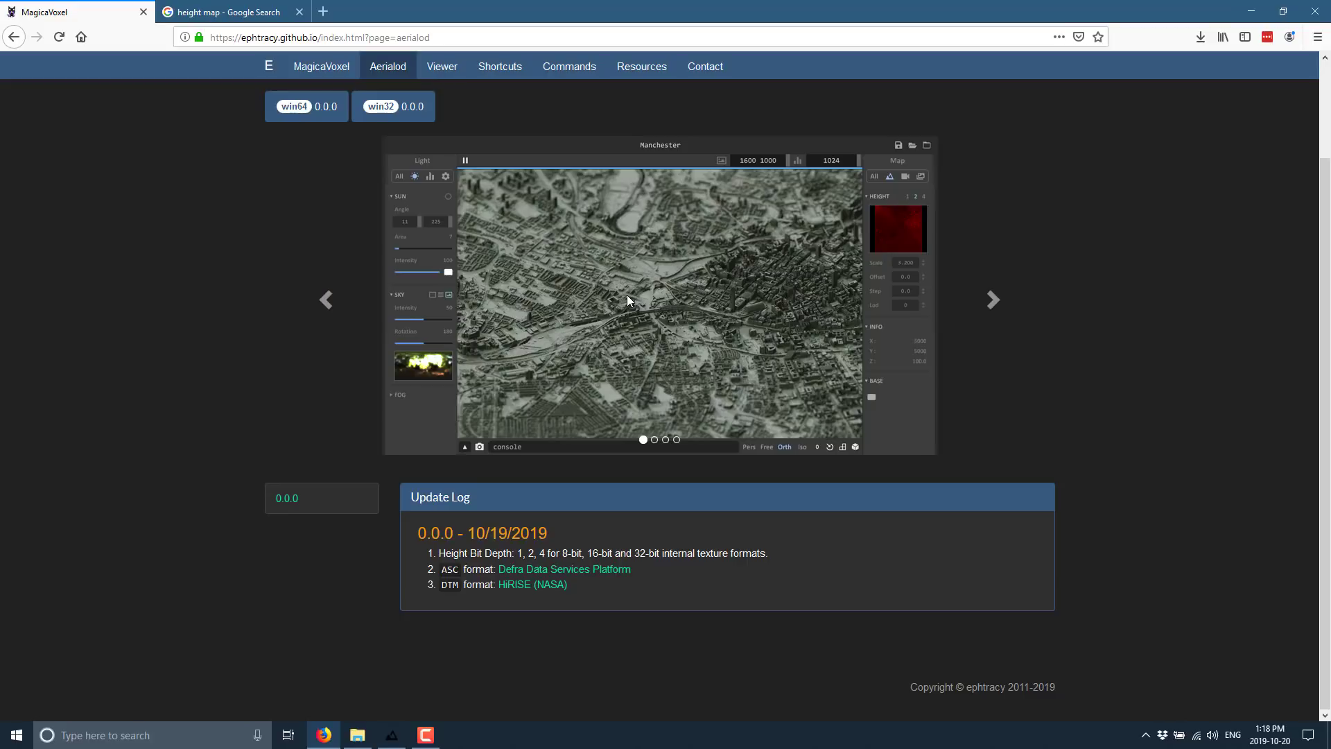
- Load Manchester-H100-B16.png from Downloads > Aerialod-0.0.0-win64 > map as the height map
{"action": "key", "text": "alt+Tab"}
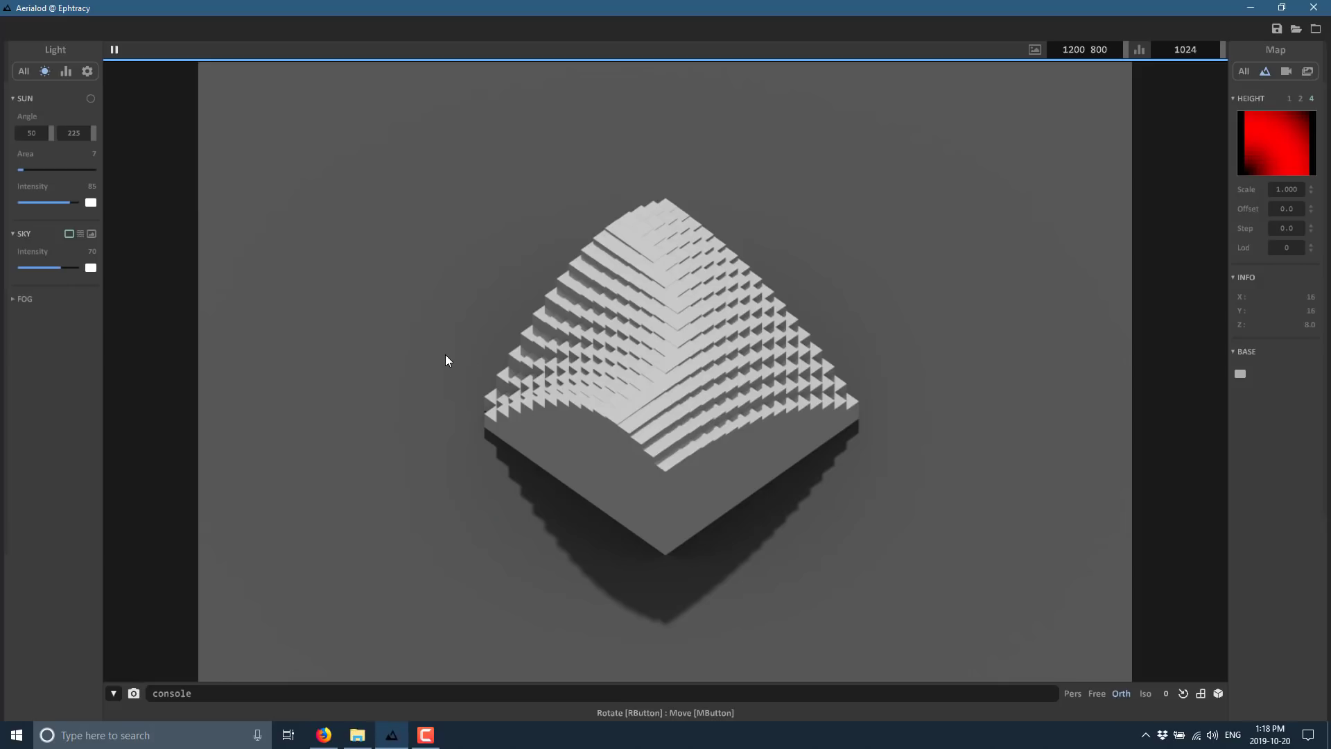
{"action": "left_click", "coordinate": [1284, 132]}
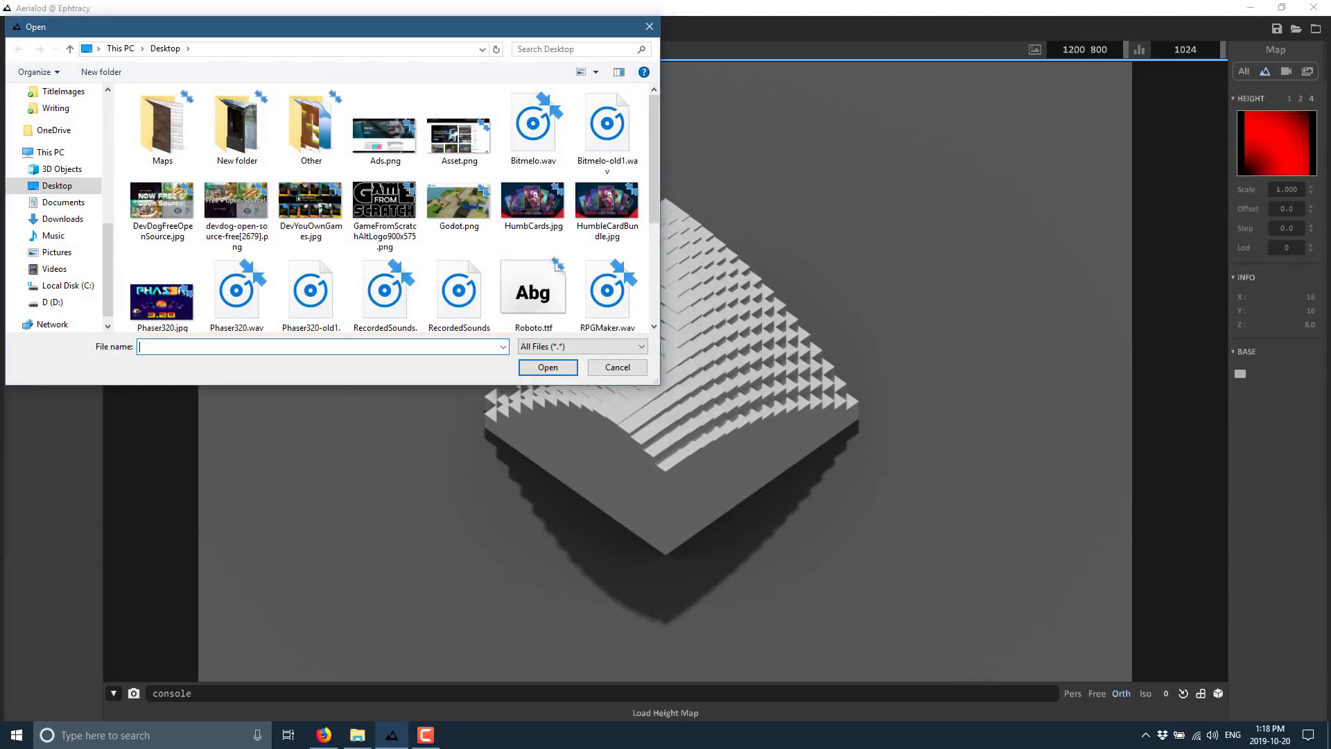
{"action": "scroll", "coordinate": [84, 223], "scroll_direction": "up", "scroll_amount": 1}
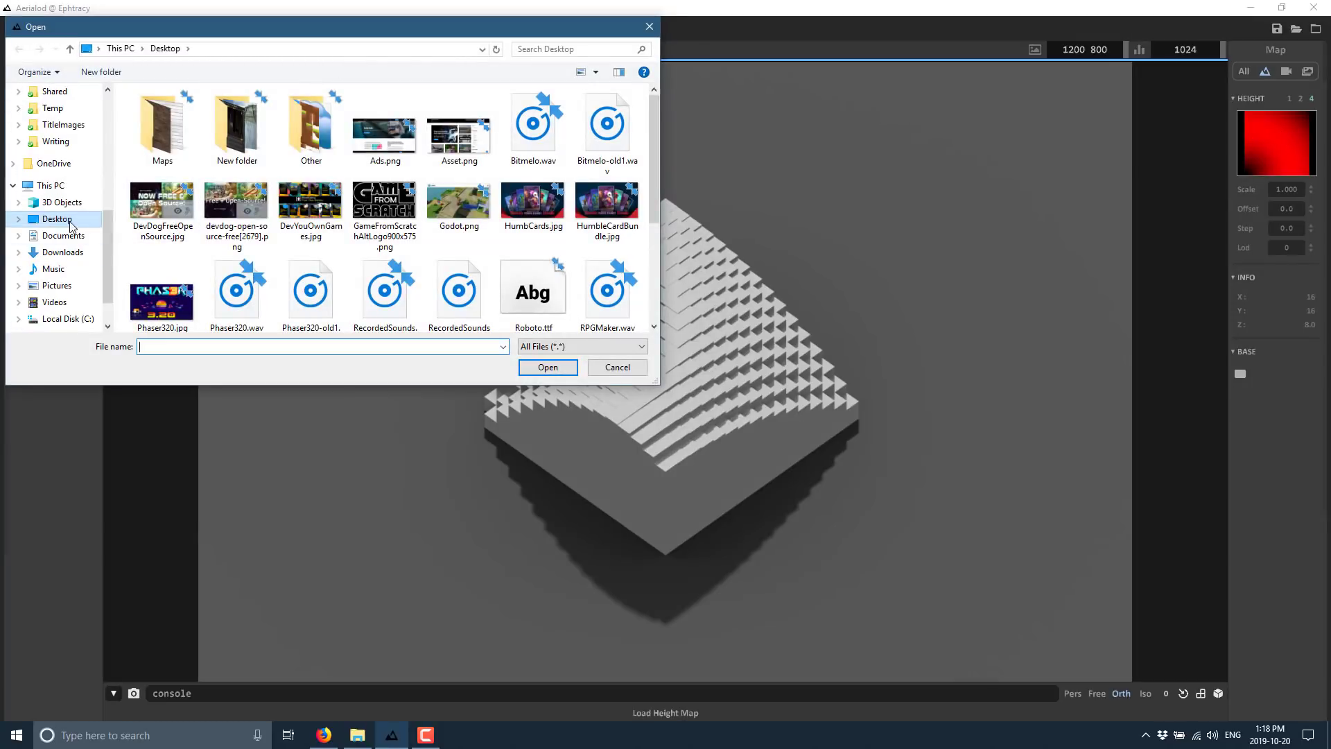
{"action": "left_click", "coordinate": [69, 251]}
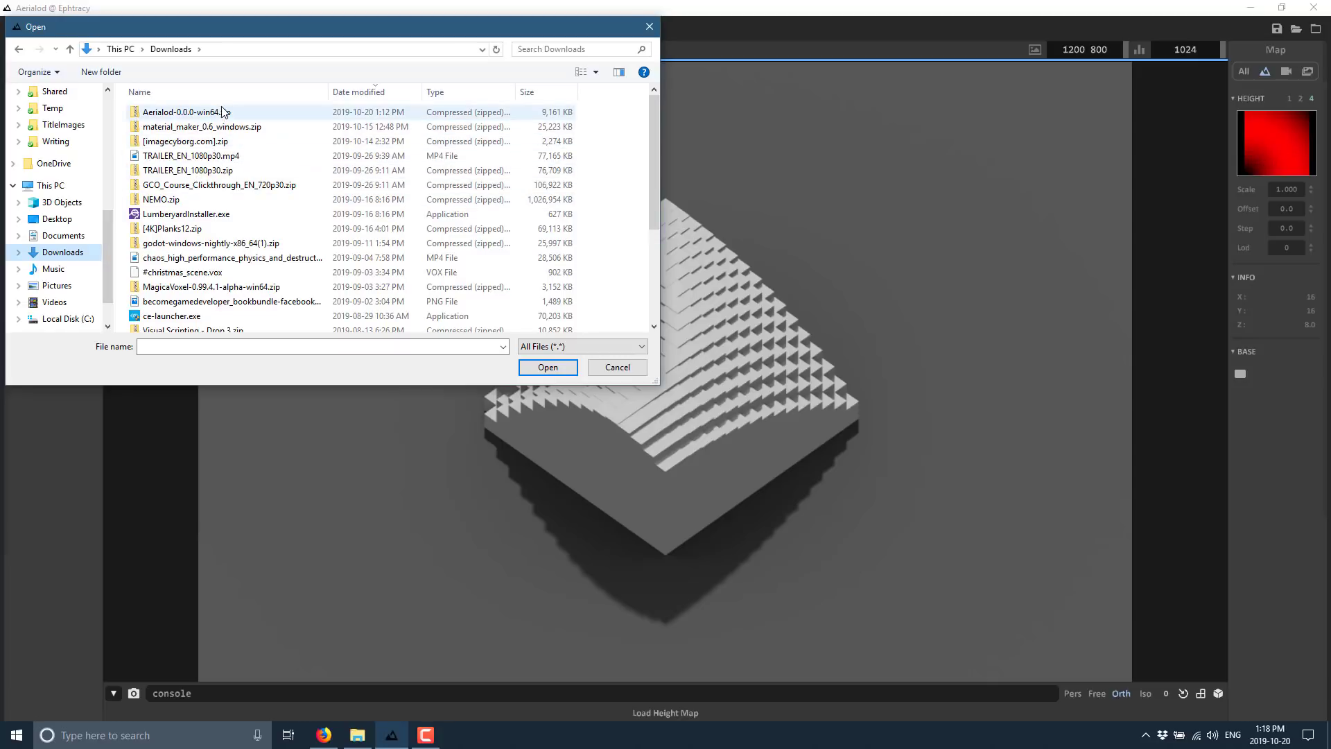
{"action": "left_click", "coordinate": [231, 86]}
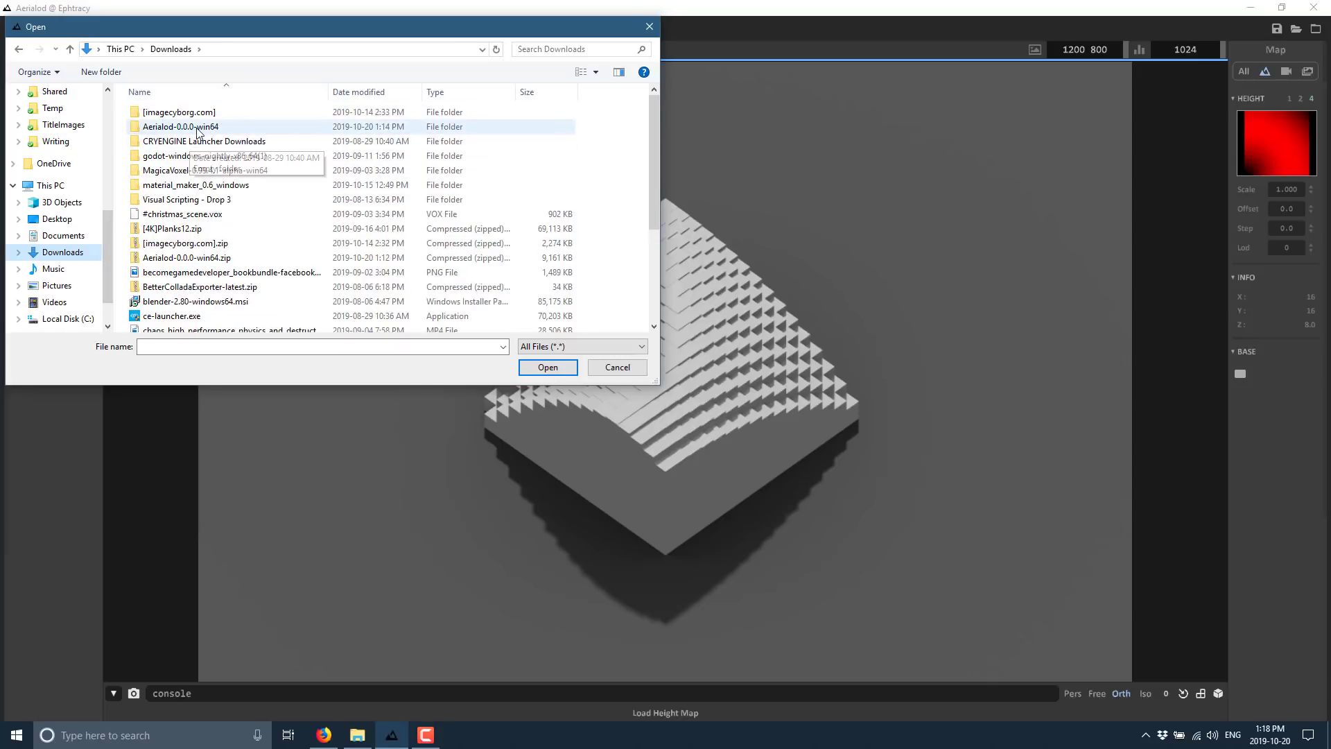
{"action": "double_click", "coordinate": [199, 130]}
{"action": "left_click", "coordinate": [148, 156]}
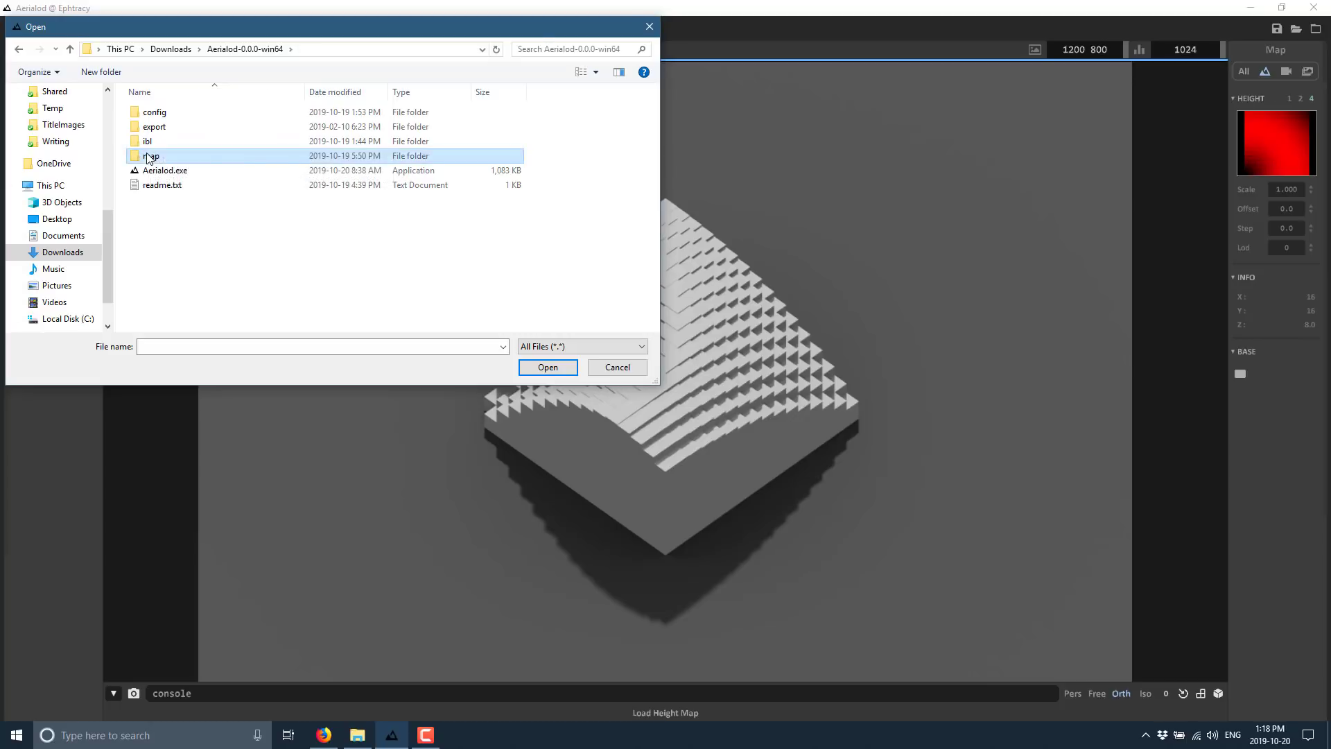
{"action": "double_click", "coordinate": [149, 158]}
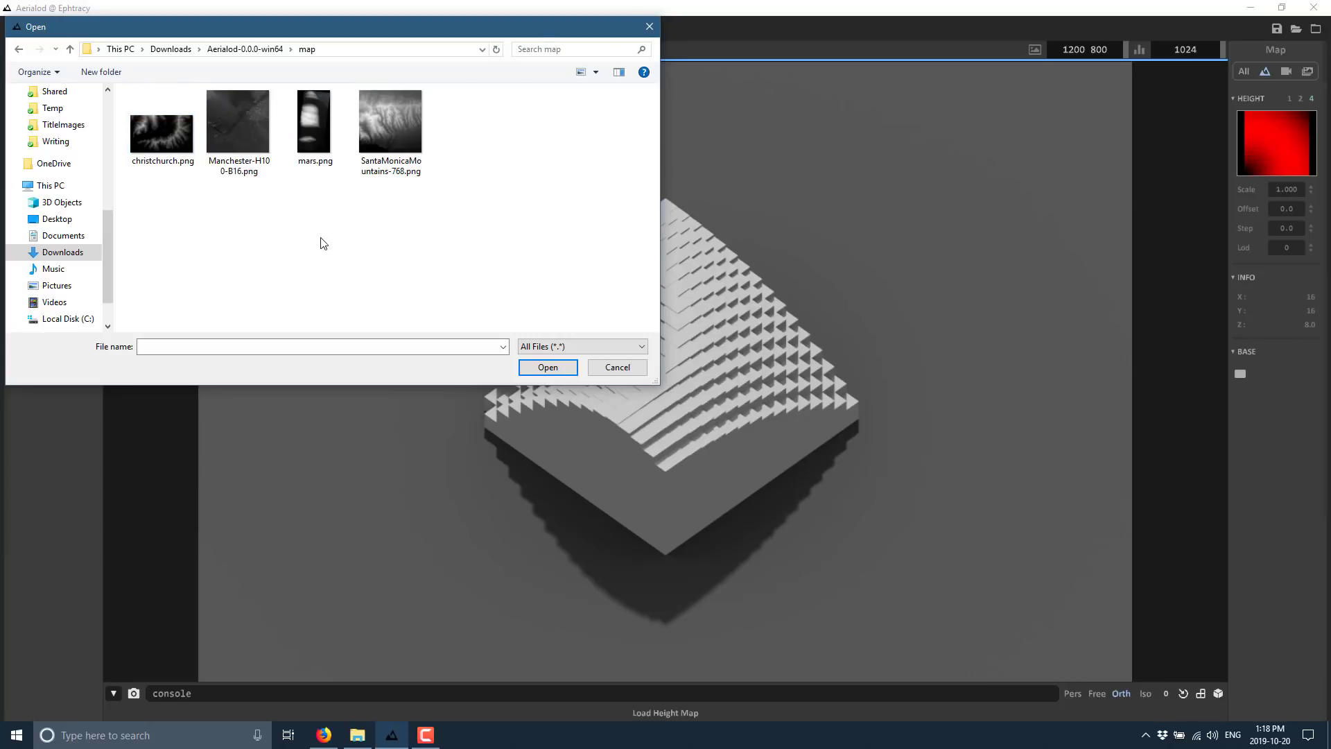
{"action": "double_click", "coordinate": [243, 148]}
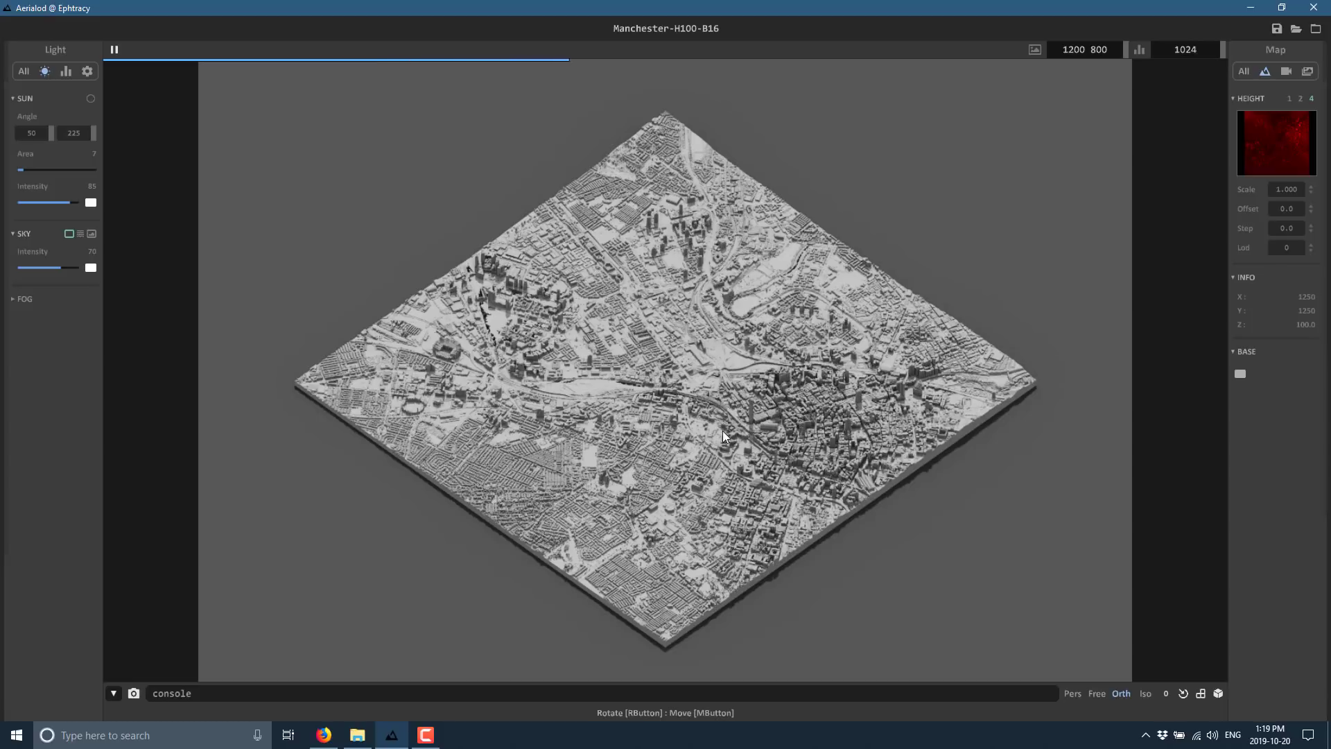
- Zoom in and out on the Manchester terrain, then tilt it to an oblique angle
{"action": "scroll", "coordinate": [724, 434], "scroll_direction": "up", "scroll_amount": 5}
{"action": "scroll", "coordinate": [722, 430], "scroll_direction": "up", "scroll_amount": 3}
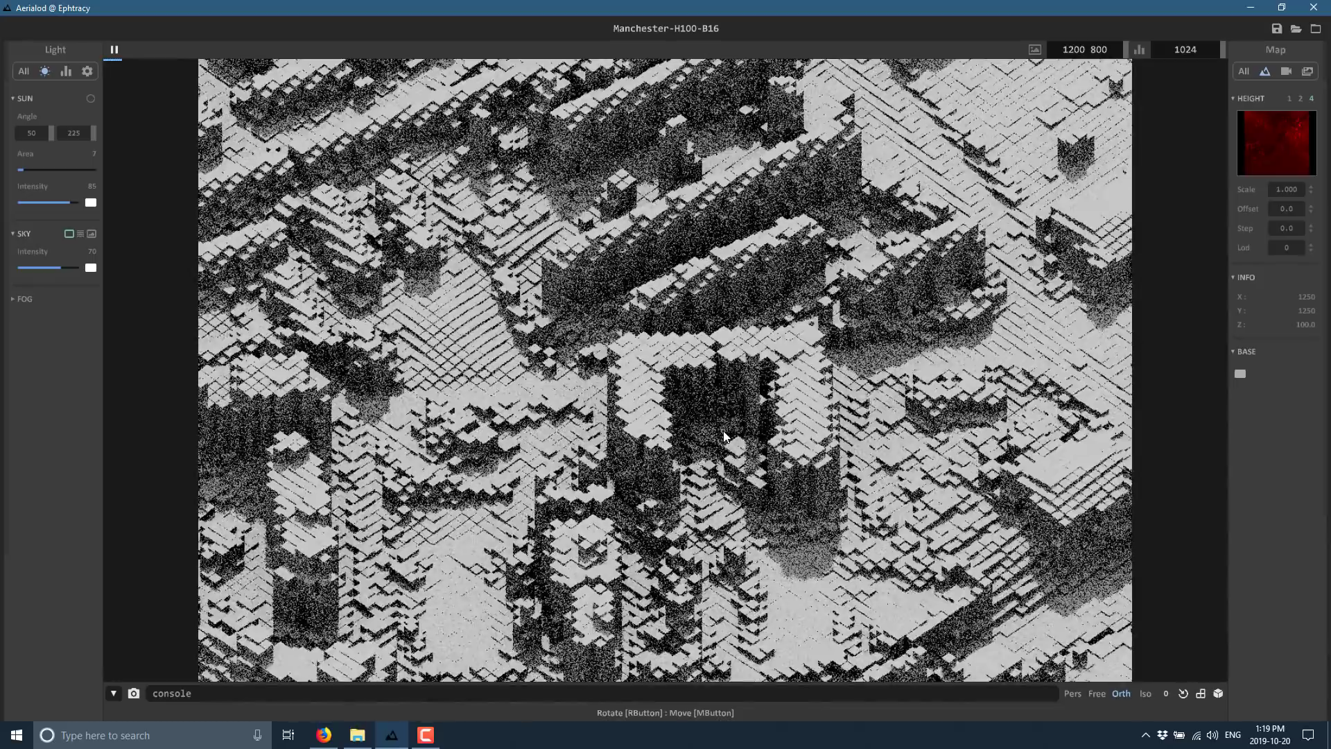
{"action": "scroll", "coordinate": [722, 430], "scroll_direction": "down", "scroll_amount": 3}
{"action": "scroll", "coordinate": [726, 434], "scroll_direction": "down", "scroll_amount": 6}
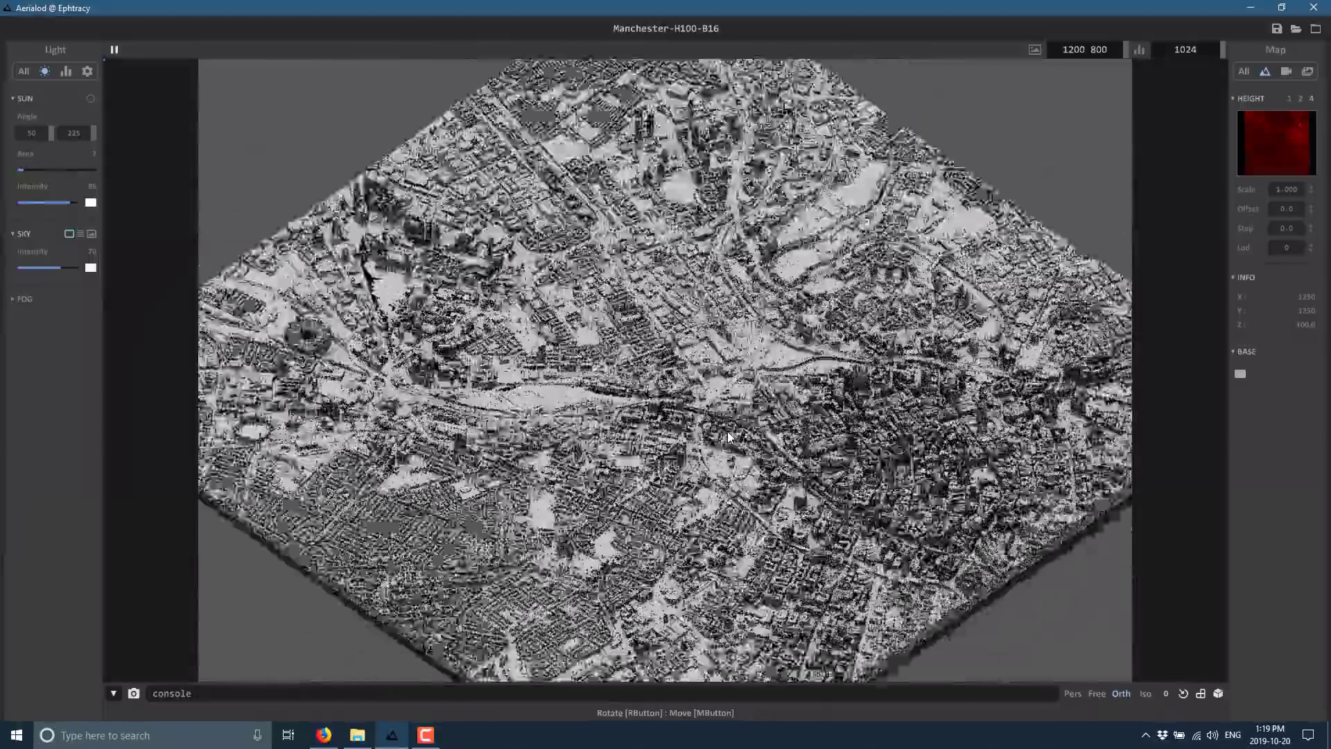
{"action": "right_click_drag", "start_coordinate": [727, 431], "coordinate": [713, 398]}
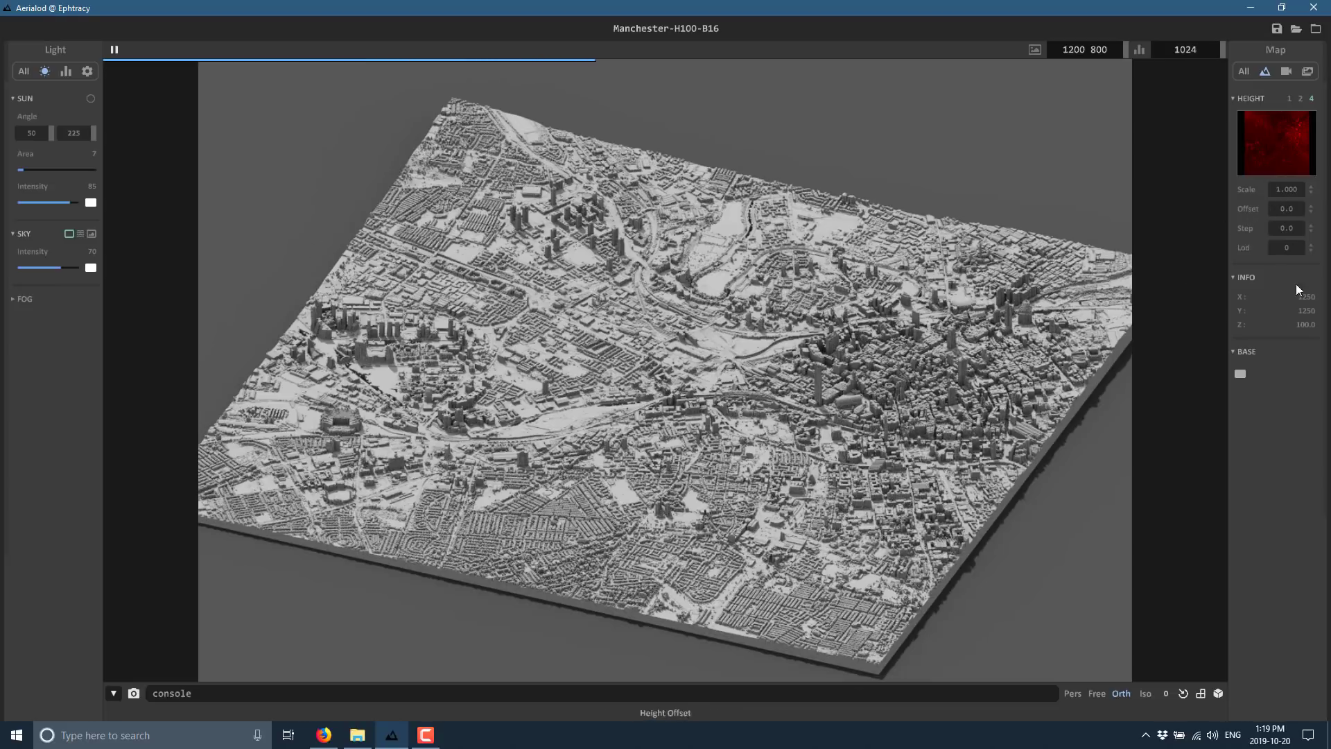
- Try coarser levels of detail 3 and 4, settle on 1, and tilt the city obliquely
{"action": "left_click", "coordinate": [1284, 248]}
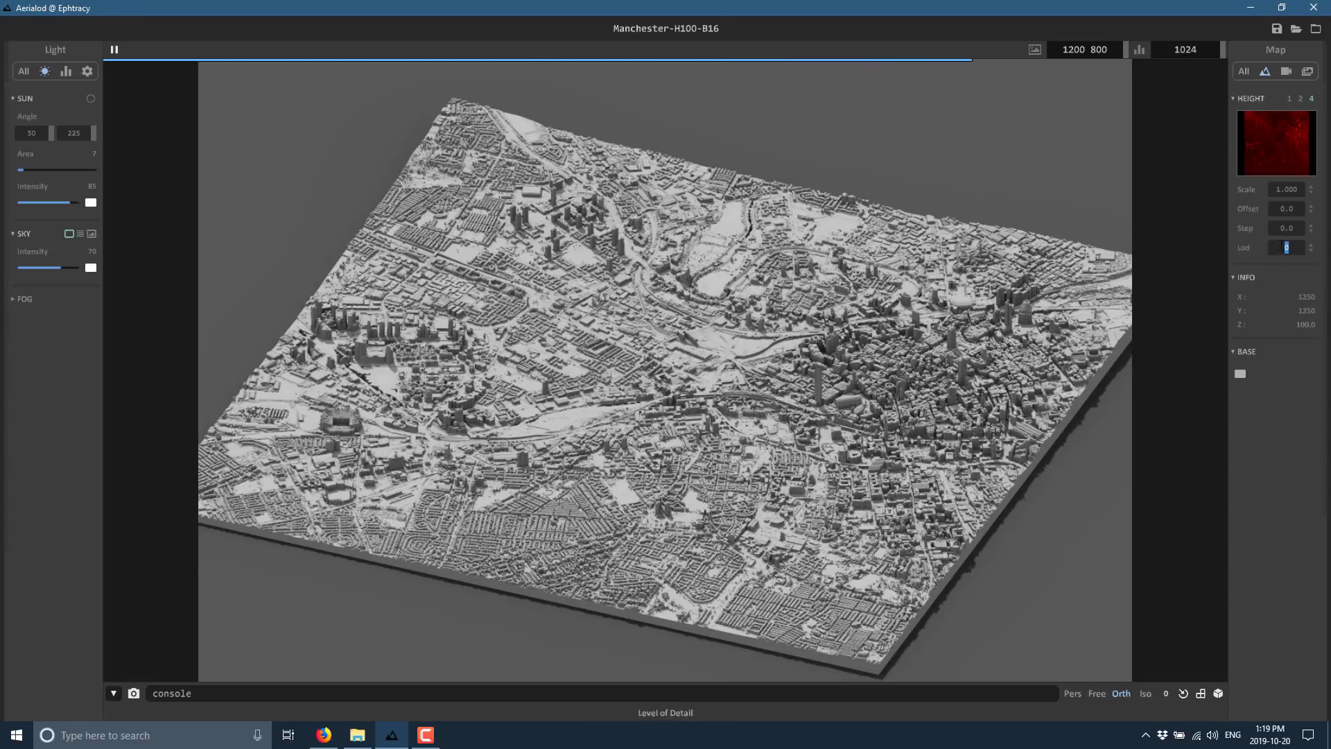
{"action": "type", "text": "3"}
{"action": "key", "text": "shift+Tab"}
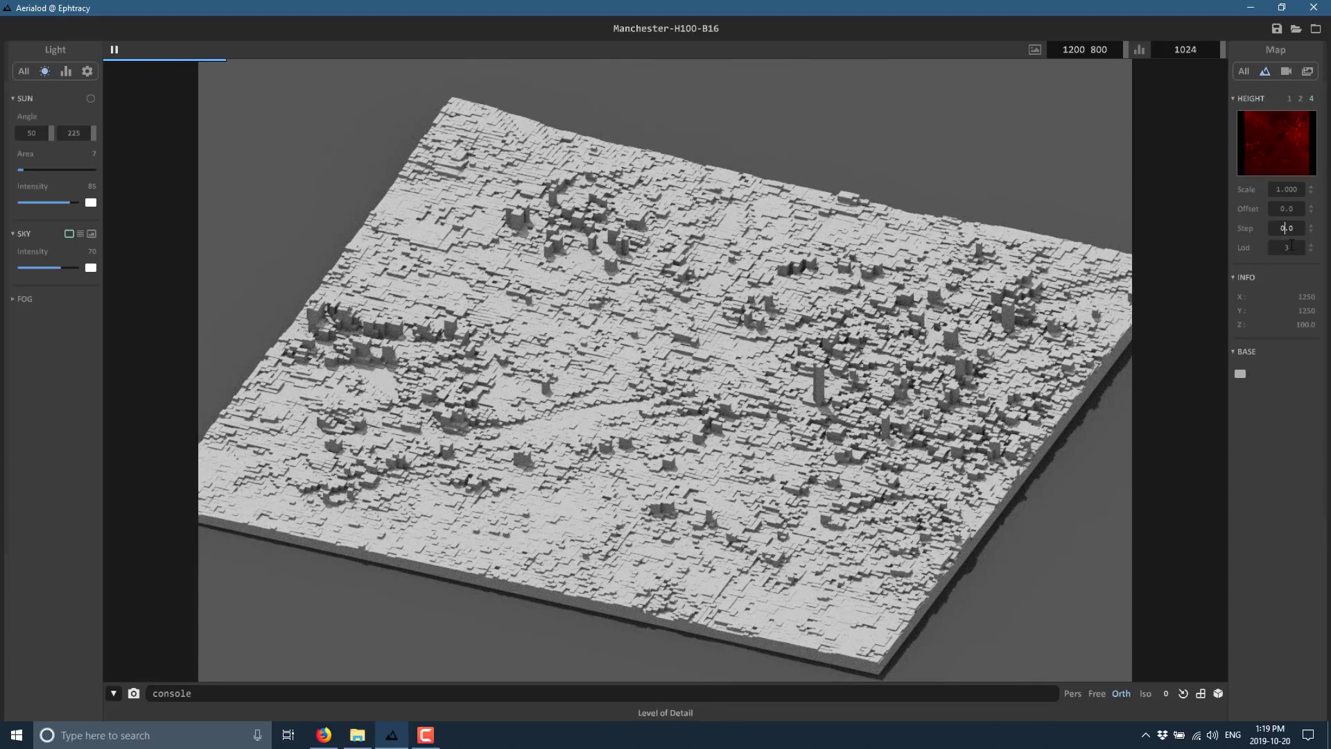
{"action": "scroll", "coordinate": [1287, 248], "scroll_direction": "up", "scroll_amount": 1}
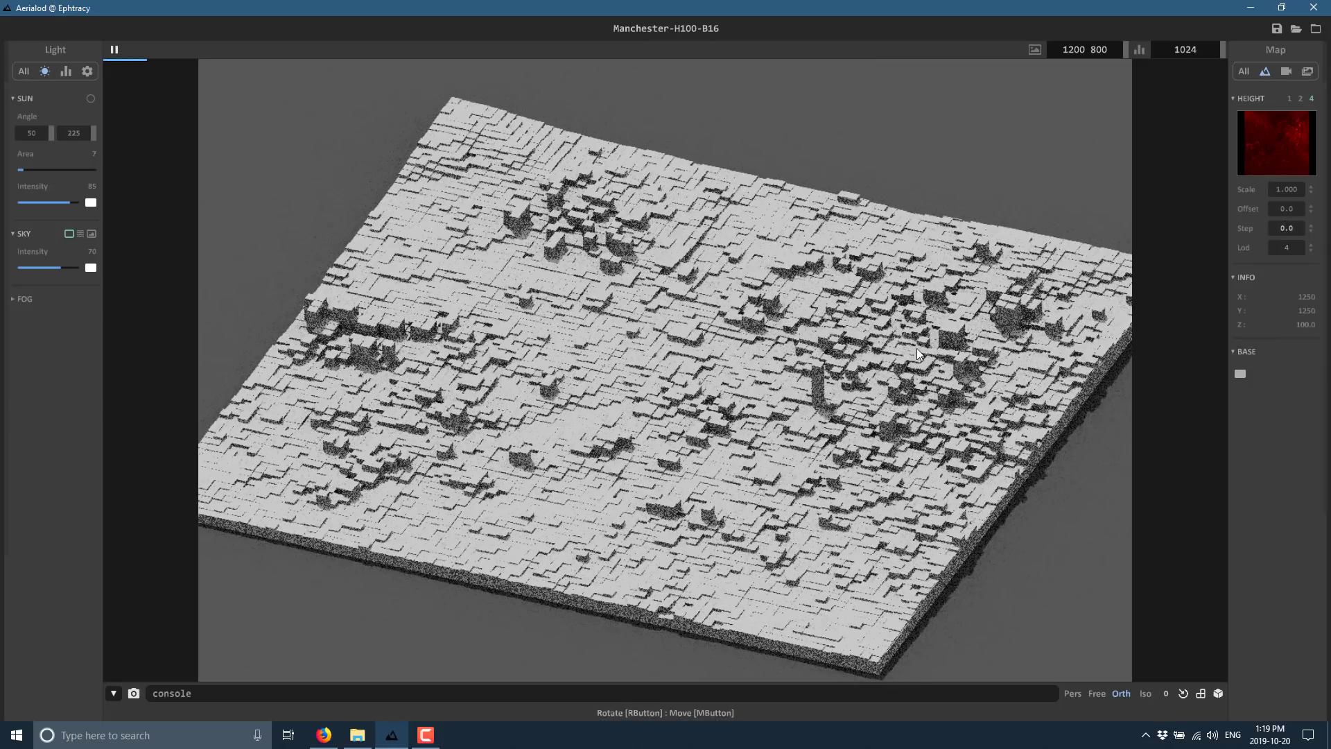
{"action": "key", "text": "Tab"}
{"action": "type", "text": "1"}
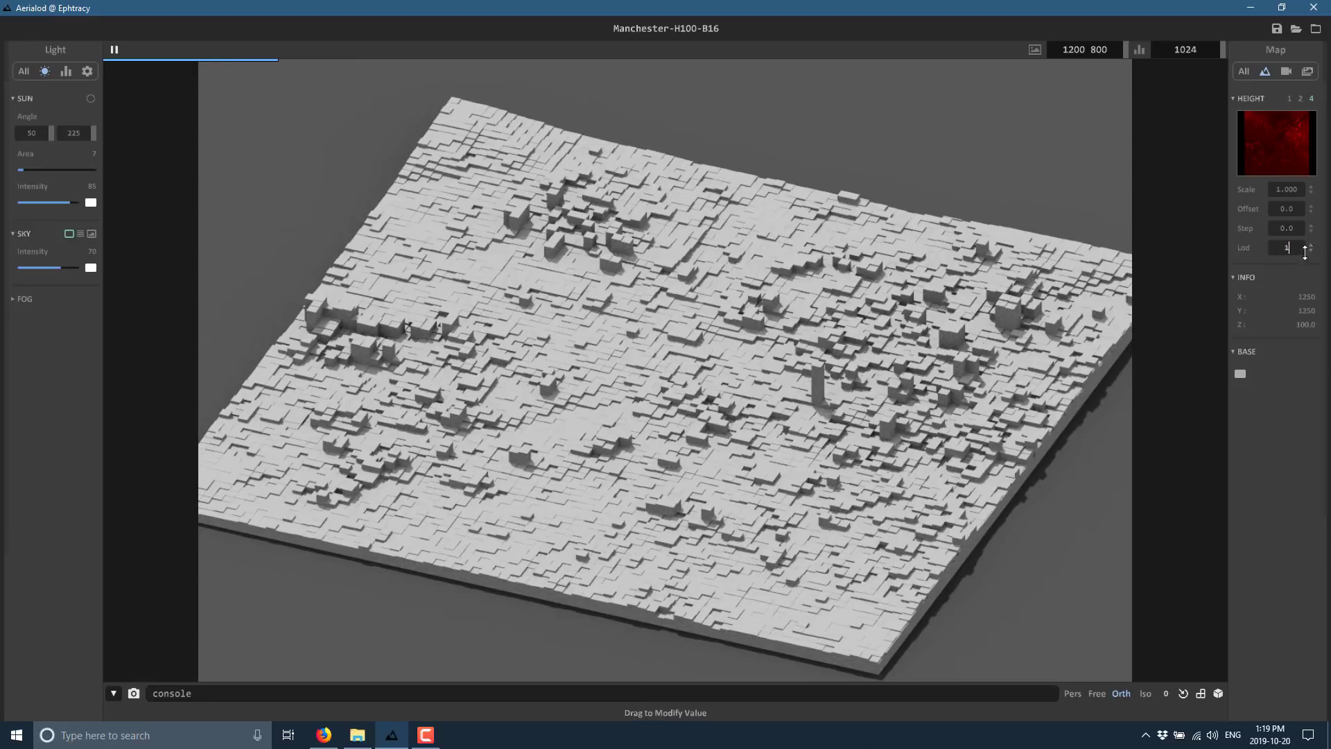
{"action": "key", "text": "Return"}
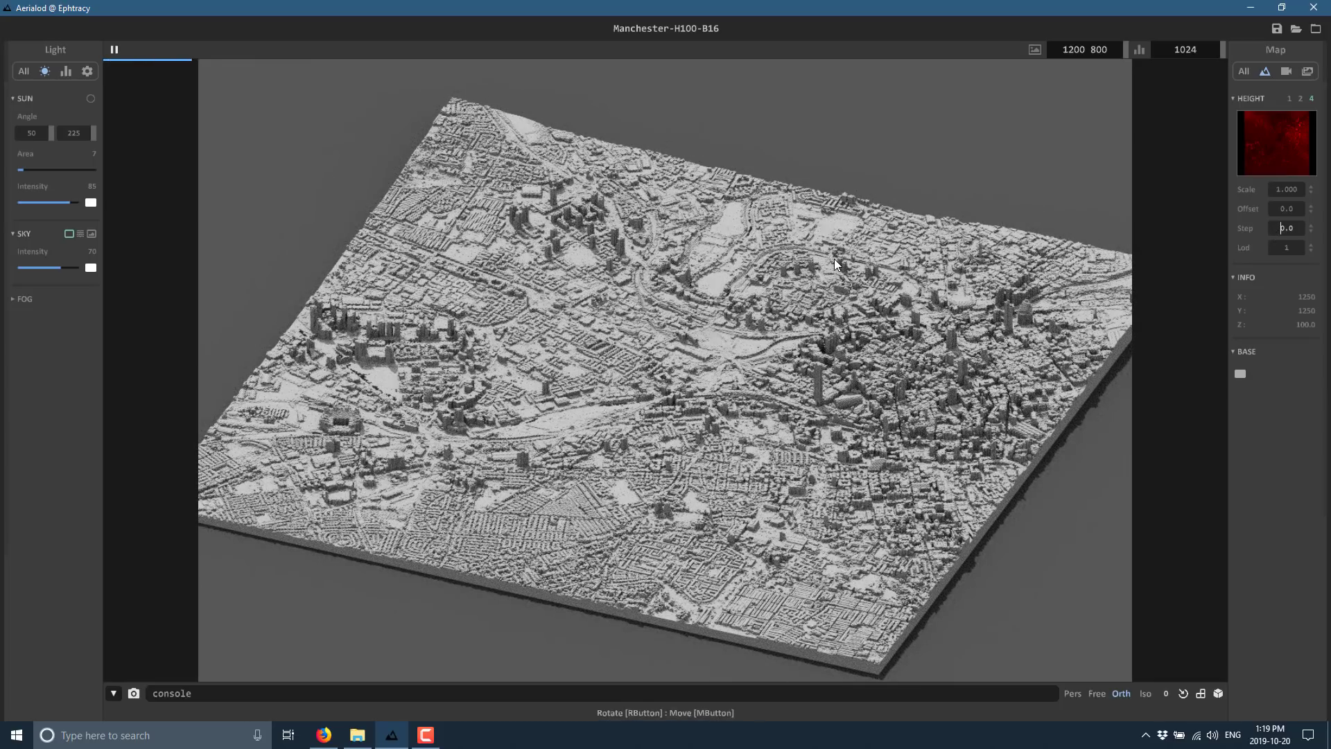
{"action": "scroll", "coordinate": [863, 393], "scroll_direction": "up", "scroll_amount": 5}
{"action": "right_click_drag", "start_coordinate": [863, 392], "coordinate": [975, 360]}
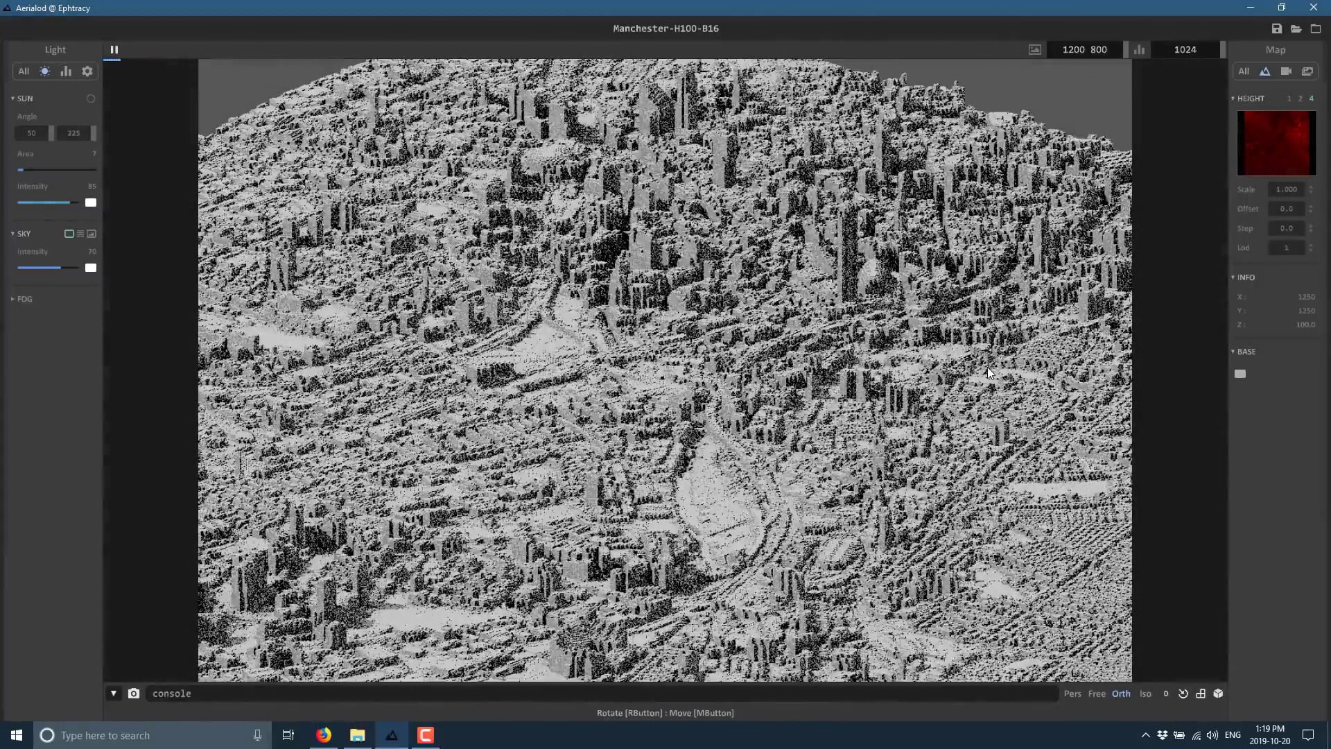
- In the camera settings, widen the lens aperture and set the field of view to 55
{"action": "left_click", "coordinate": [1281, 72]}
{"action": "left_click_drag", "start_coordinate": [1268, 130], "coordinate": [1292, 131]}
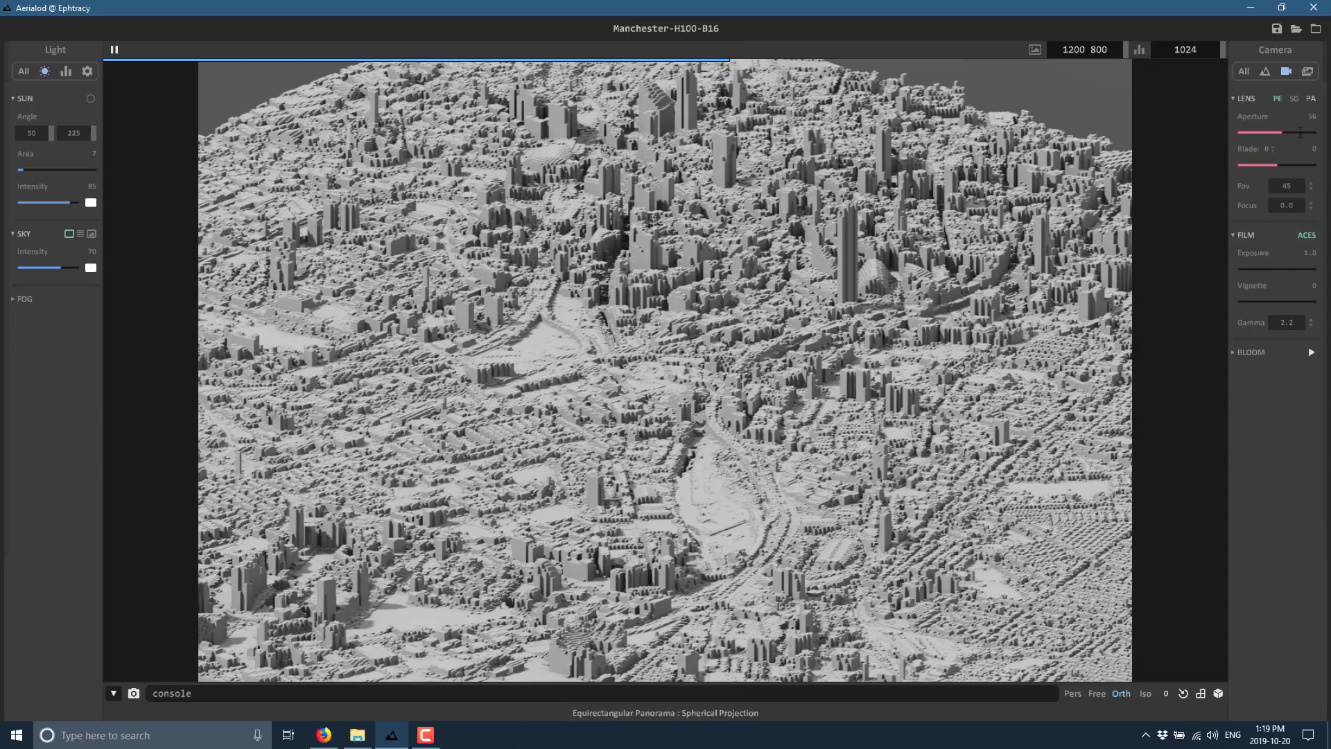
{"action": "left_click", "coordinate": [1303, 183]}
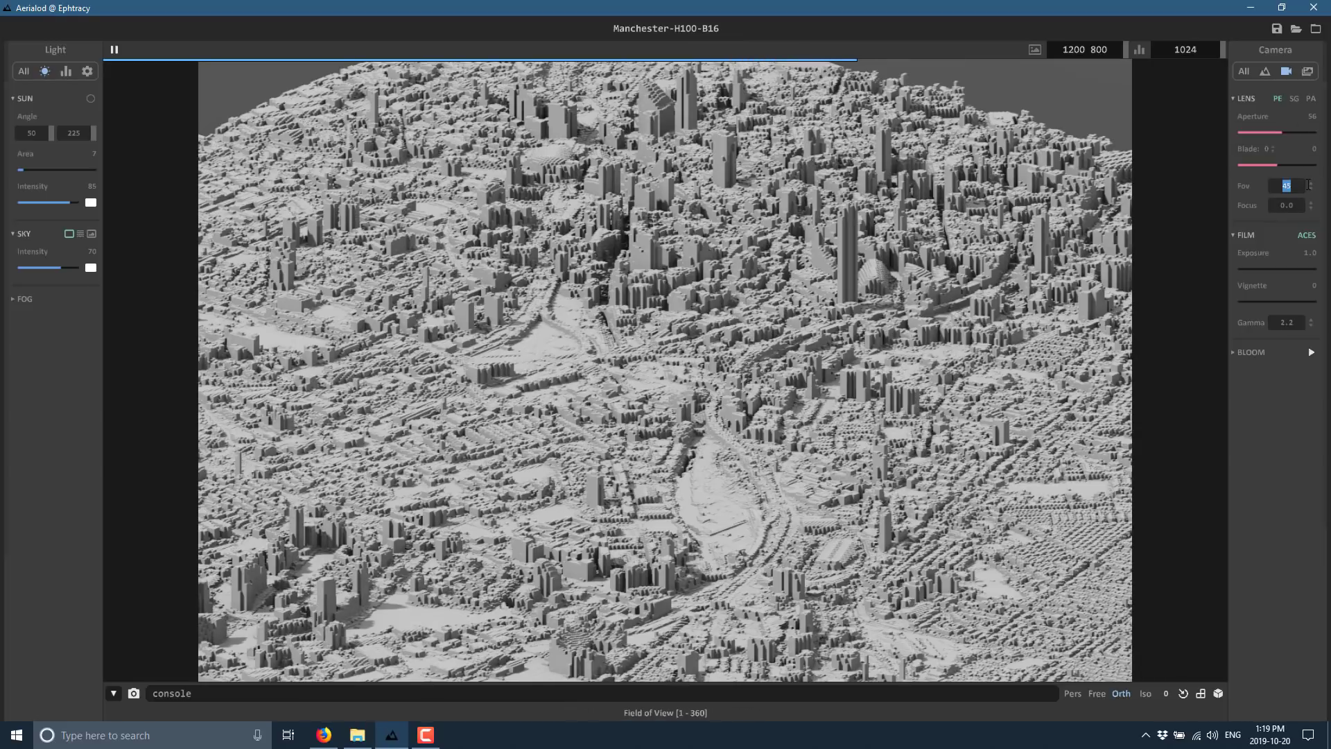
{"action": "type", "text": "55"}
{"action": "key", "text": "Return"}
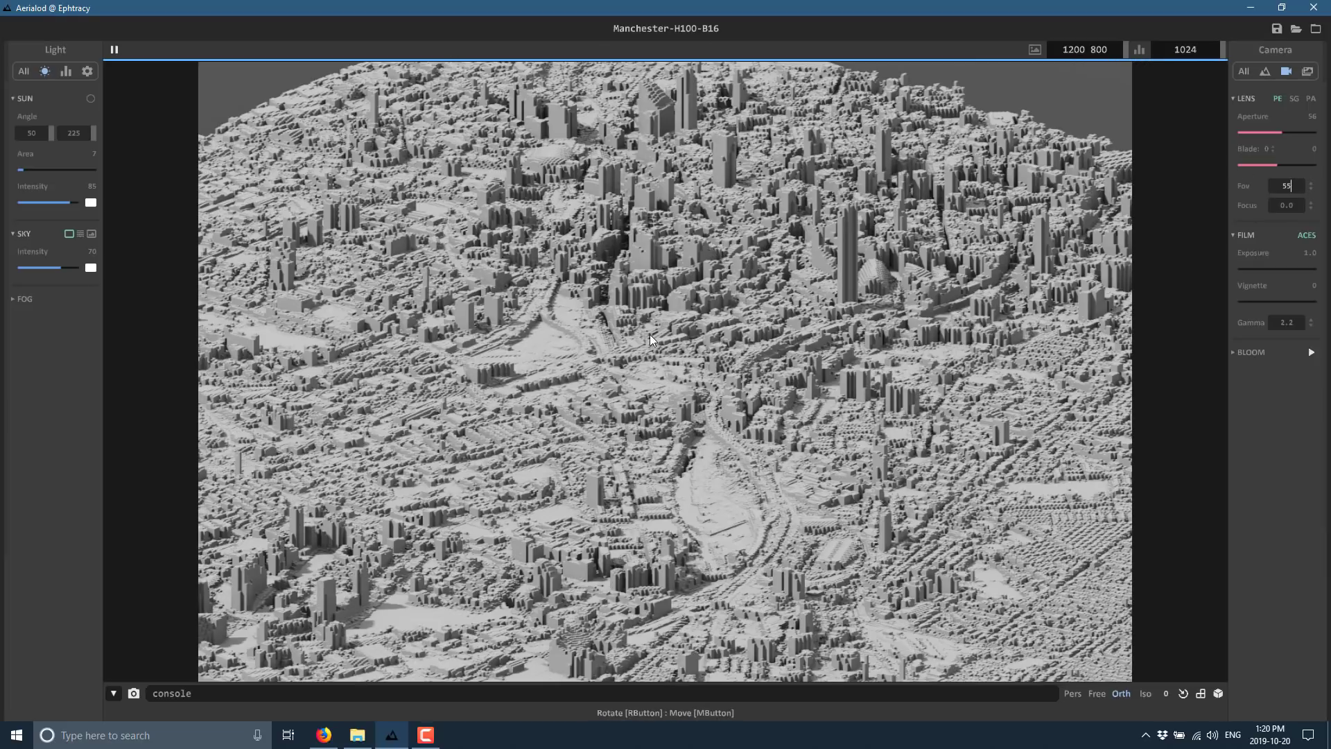
- Add a vignette of 29, expand the bloom settings, and collapse the camera panel
{"action": "mouse_move", "coordinate": [1263, 268]}
{"action": "left_mouse_down"}
{"action": "mouse_move", "coordinate": [1322, 282]}
{"action": "mouse_move", "coordinate": [1218, 270]}
{"action": "mouse_move", "coordinate": [1248, 305]}
{"action": "mouse_move", "coordinate": [1317, 315]}
{"action": "mouse_move", "coordinate": [1260, 299]}
{"action": "left_mouse_up"}
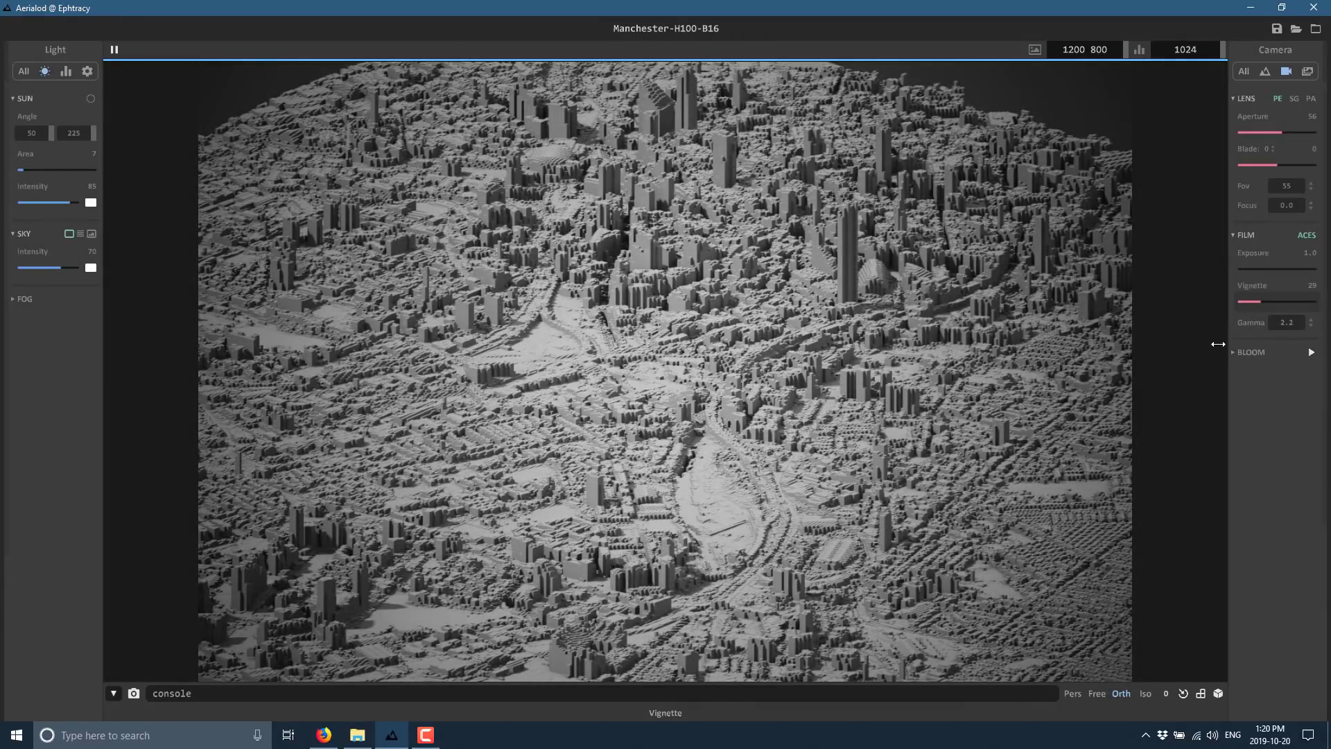
{"action": "left_click", "coordinate": [1237, 353]}
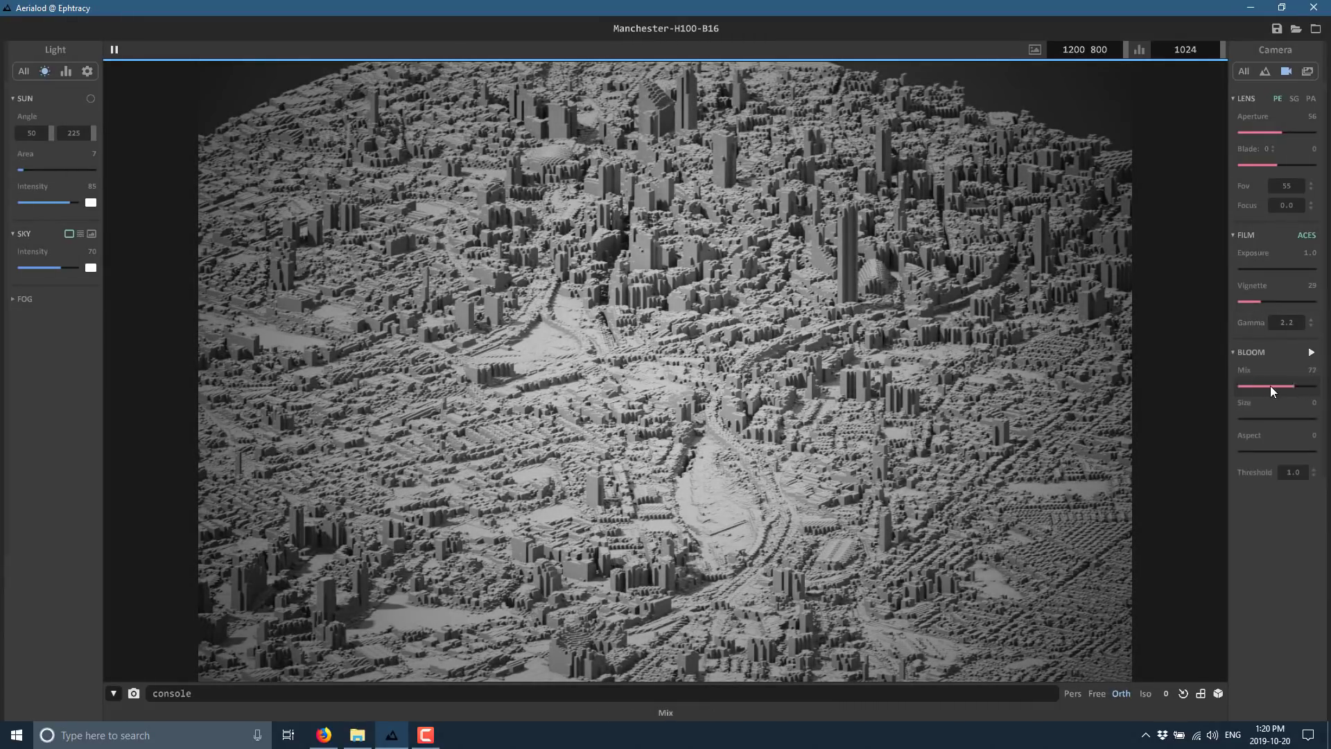
{"action": "left_click", "coordinate": [1309, 67]}
- Expand the Image panel showing Photo output at 1024 × 1024 with render and denoise options
{"action": "left_click", "coordinate": [1321, 58]}
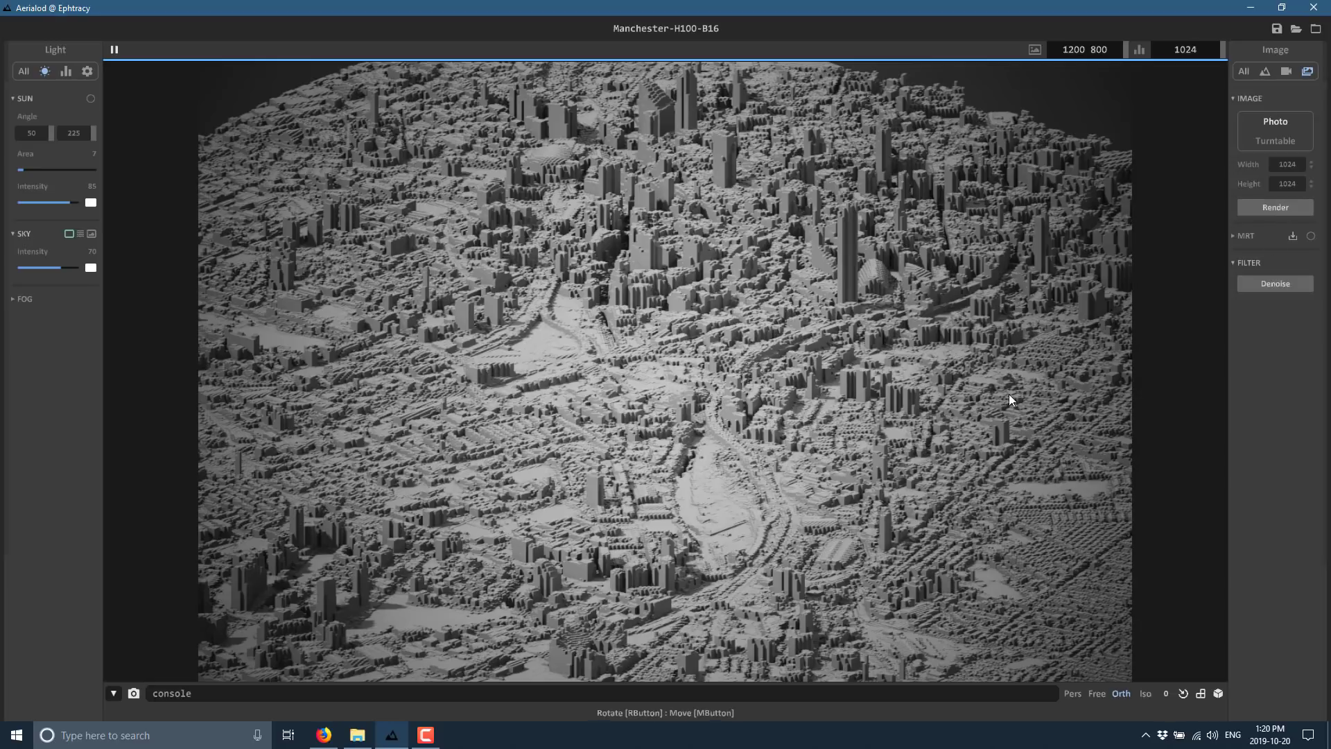
- Try Free, Orth and Iso camera modes, then return to perspective and recenter on the map
{"action": "left_click", "coordinate": [1079, 696]}
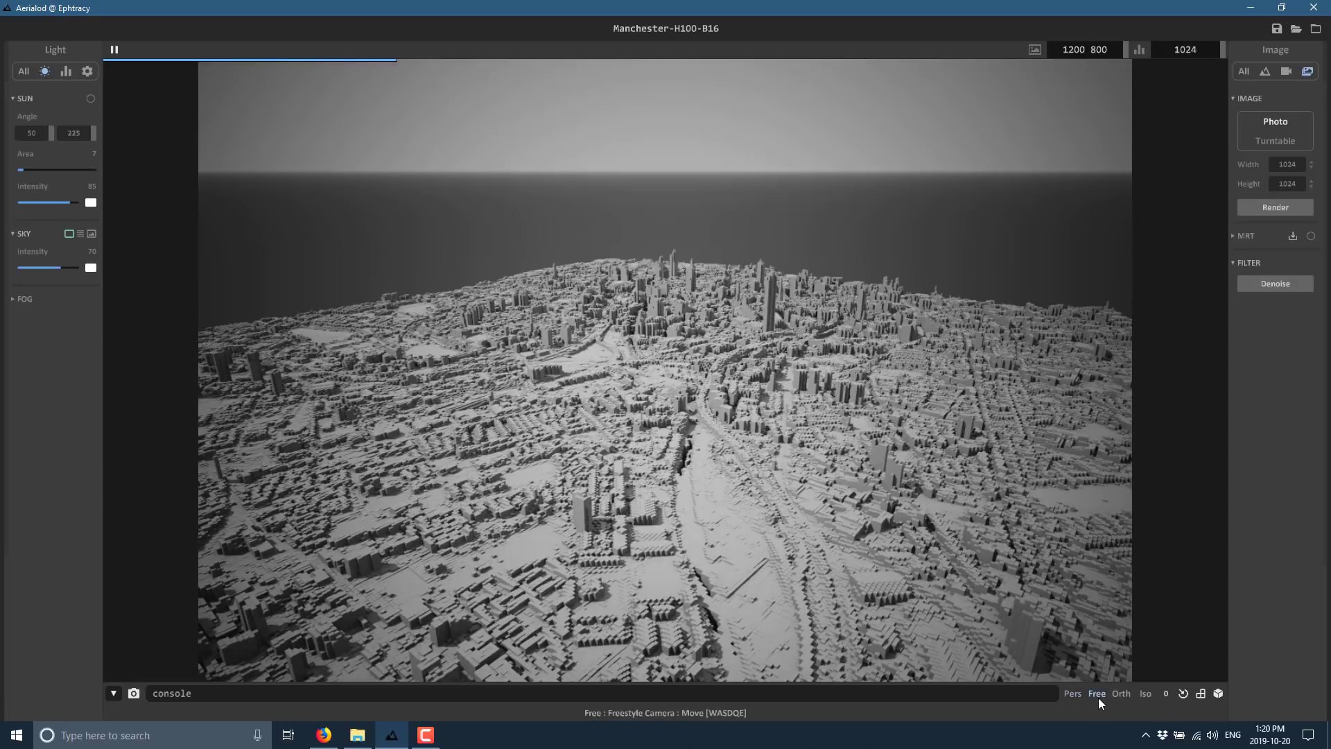
{"action": "left_click", "coordinate": [1119, 693]}
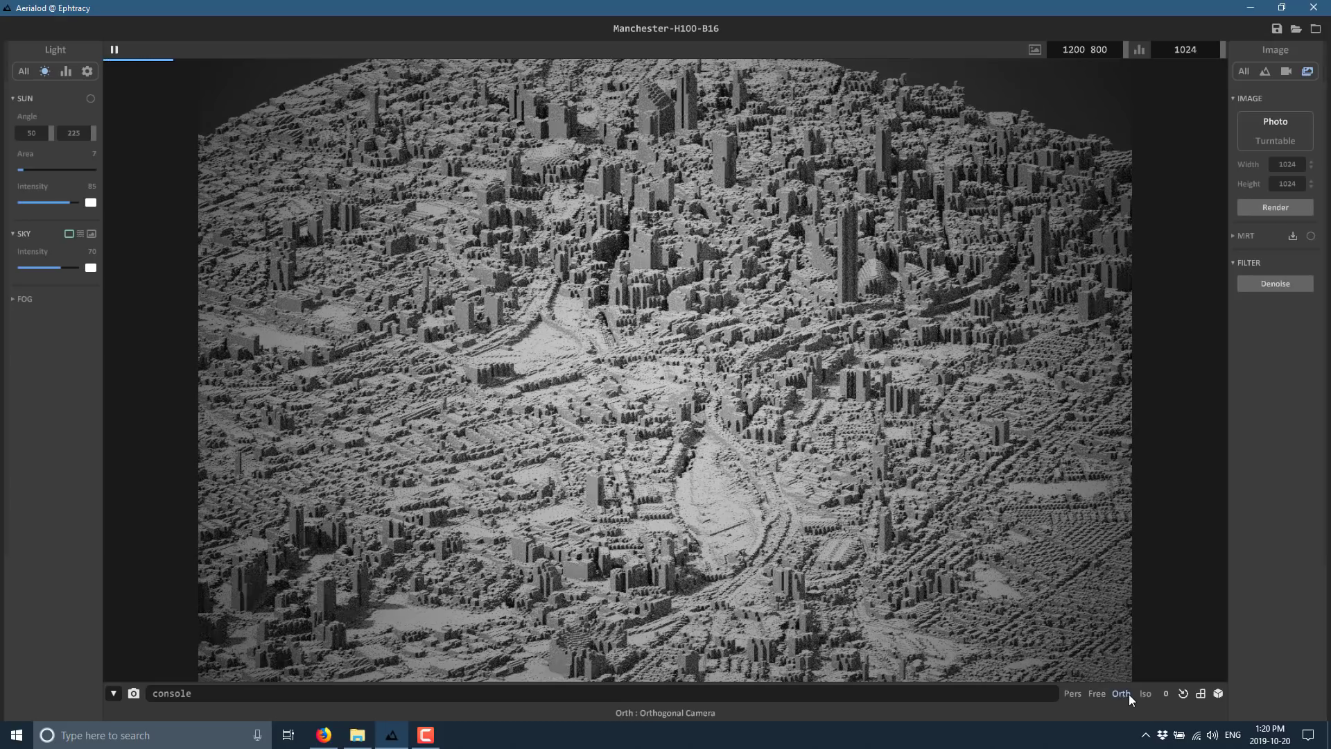
{"action": "left_click", "coordinate": [1144, 693]}
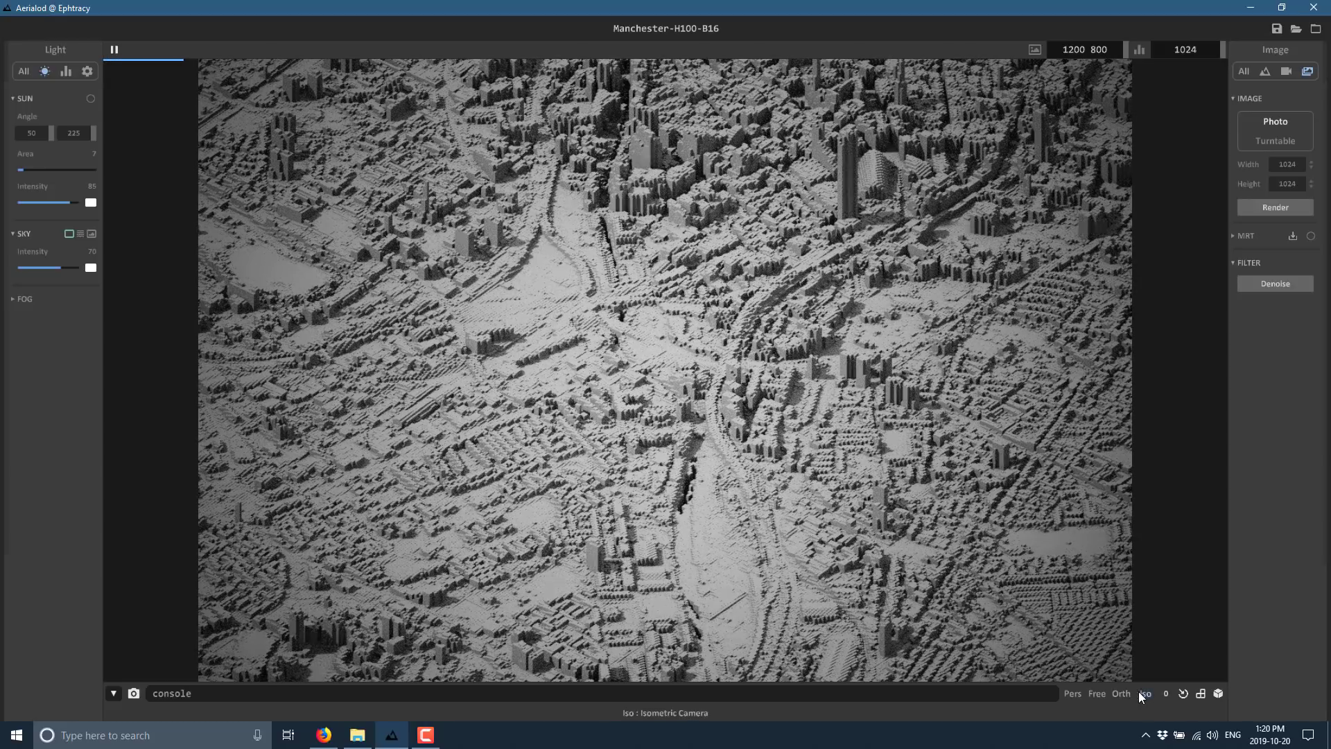
{"action": "left_click", "coordinate": [1073, 694]}
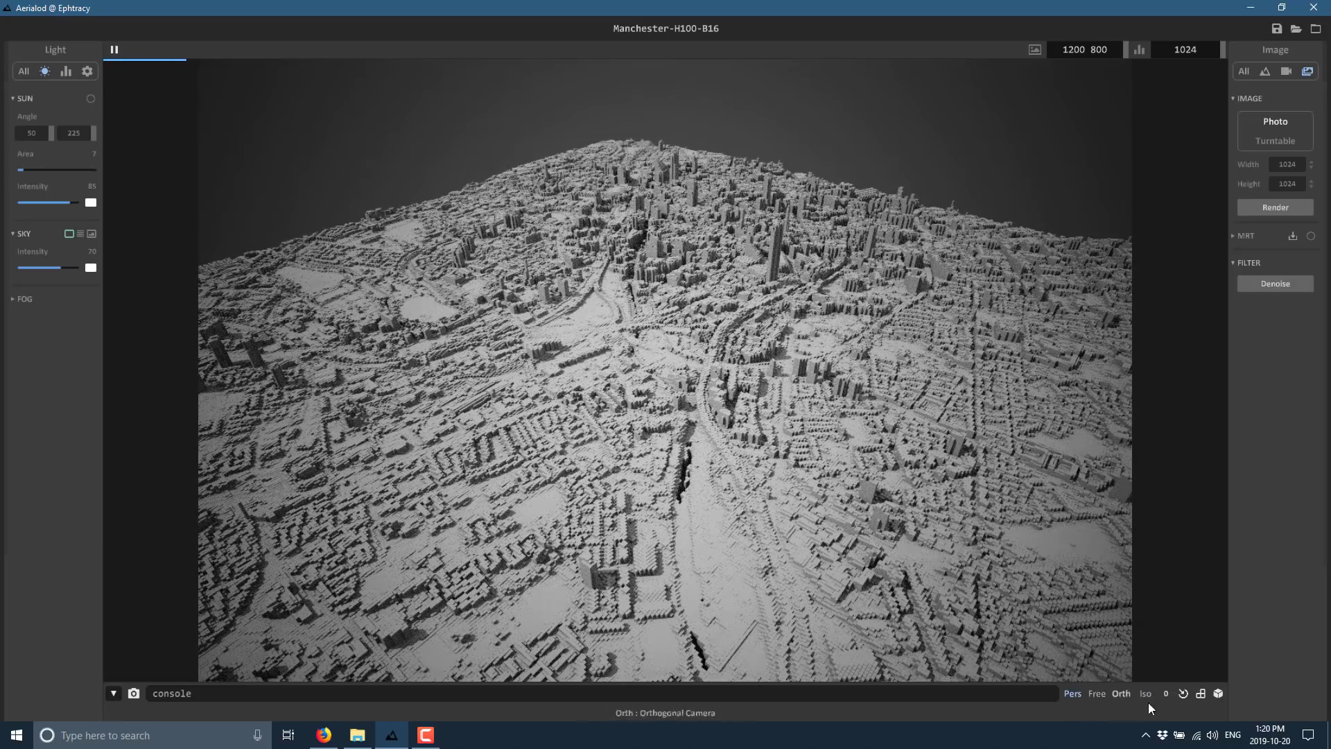
{"action": "left_click", "coordinate": [1184, 692]}
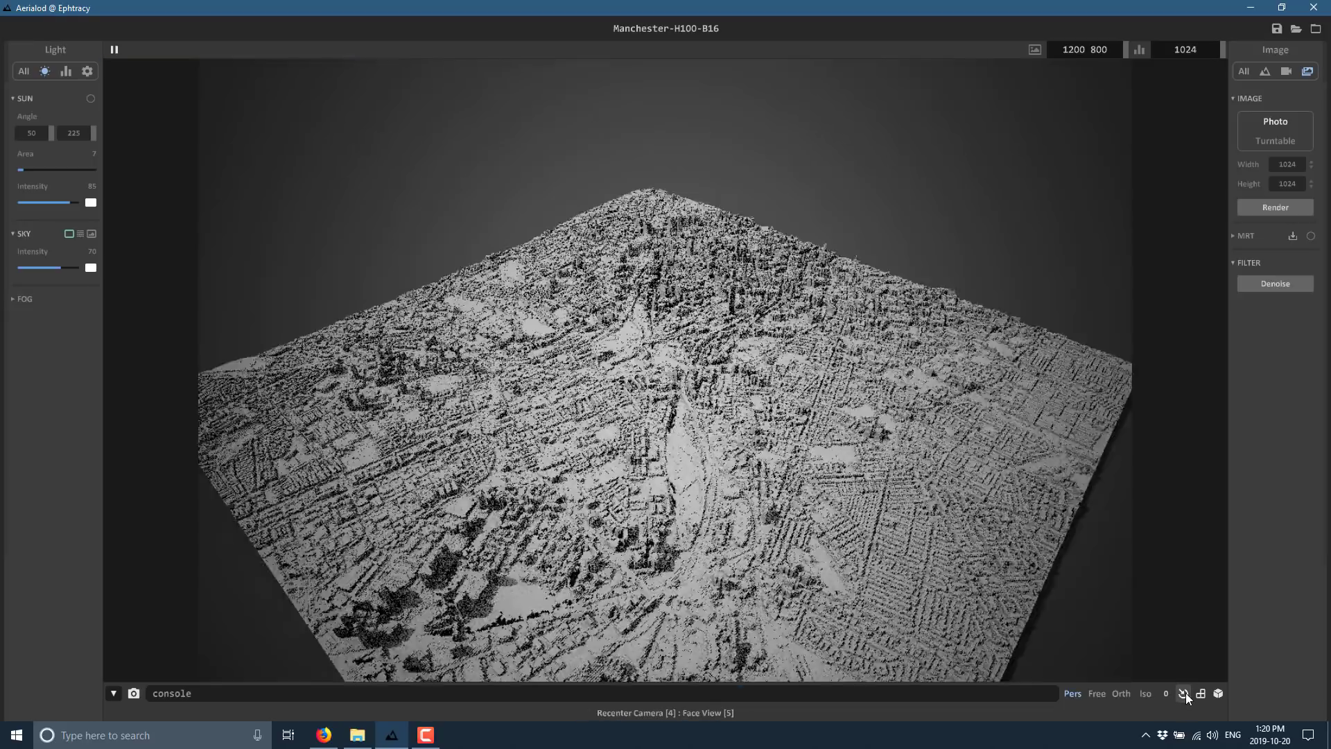
- Tilt the camera to a low view and swing it around with the orientation cube
{"action": "scroll", "coordinate": [780, 519], "scroll_direction": "up", "scroll_amount": 3}
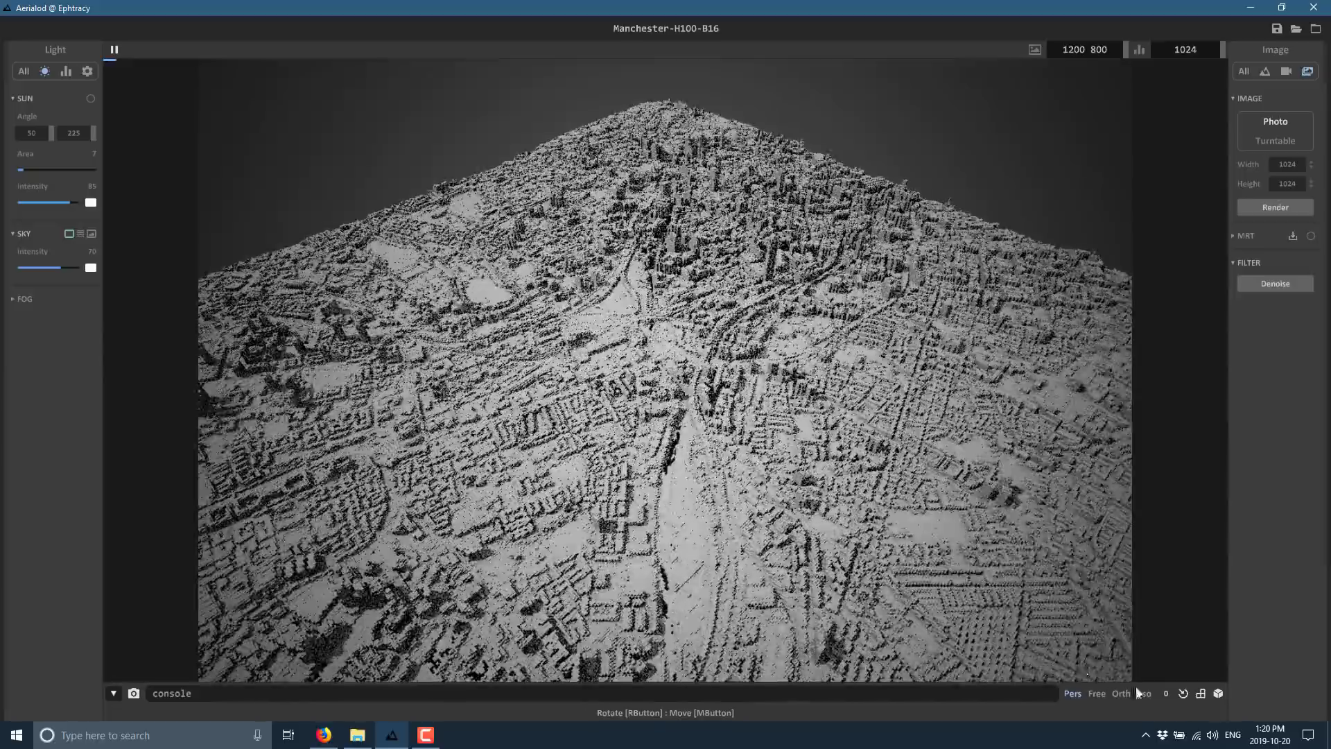
{"action": "left_click", "coordinate": [1199, 694]}
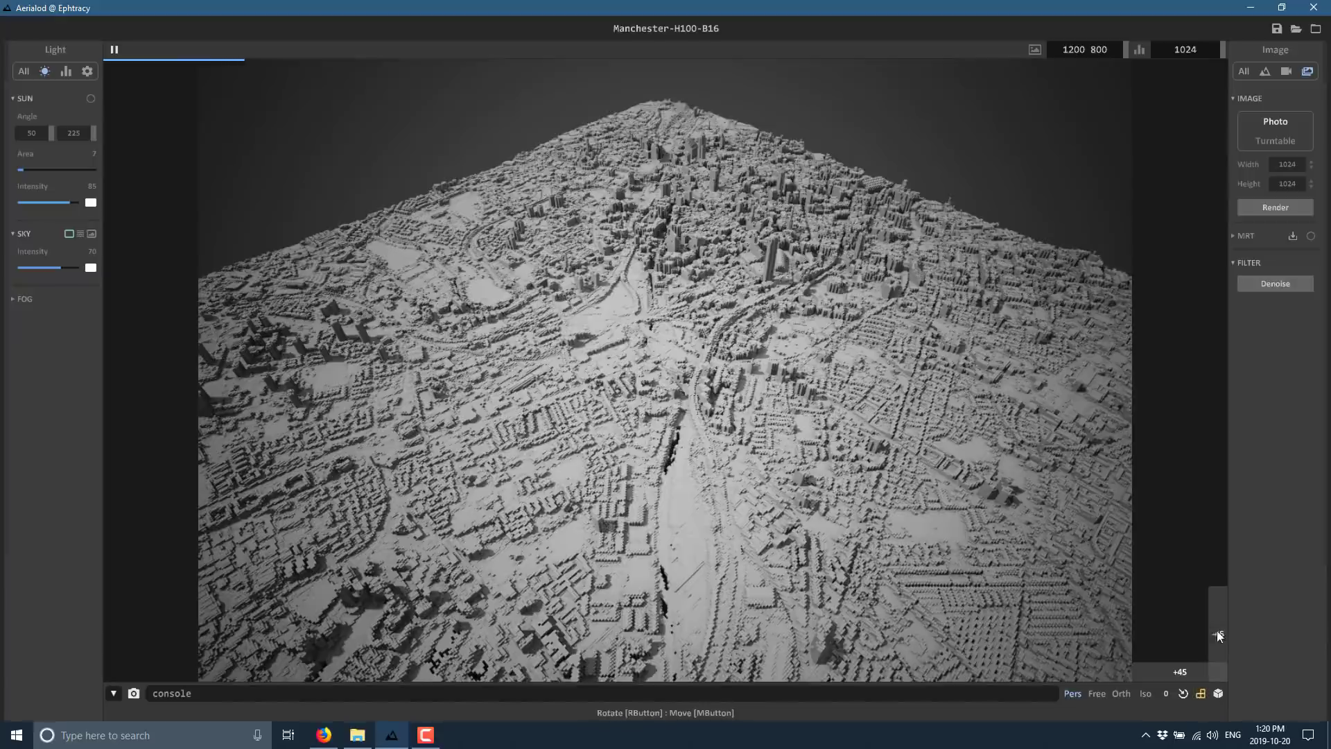
{"action": "left_click_drag", "start_coordinate": [1217, 630], "coordinate": [1216, 597]}
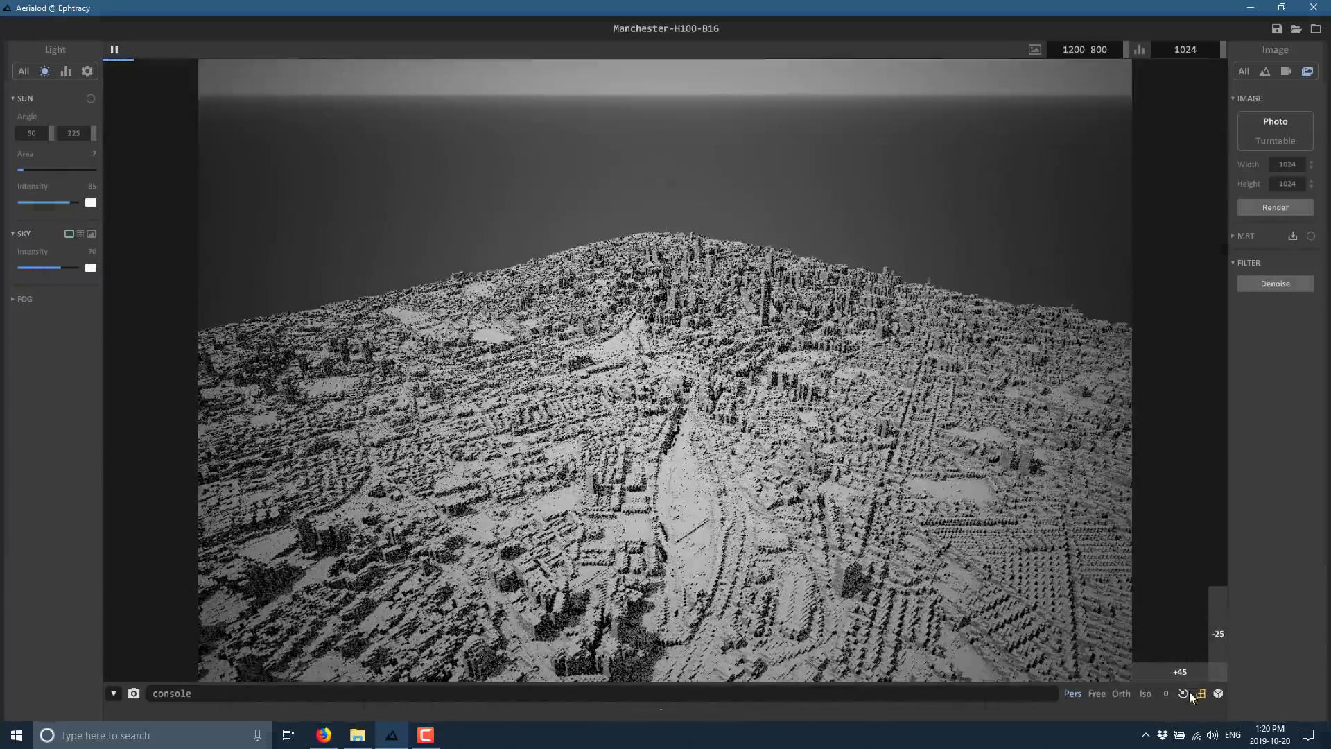
{"action": "left_click", "coordinate": [1215, 695]}
{"action": "left_click_drag", "start_coordinate": [1183, 639], "coordinate": [1308, 638]}
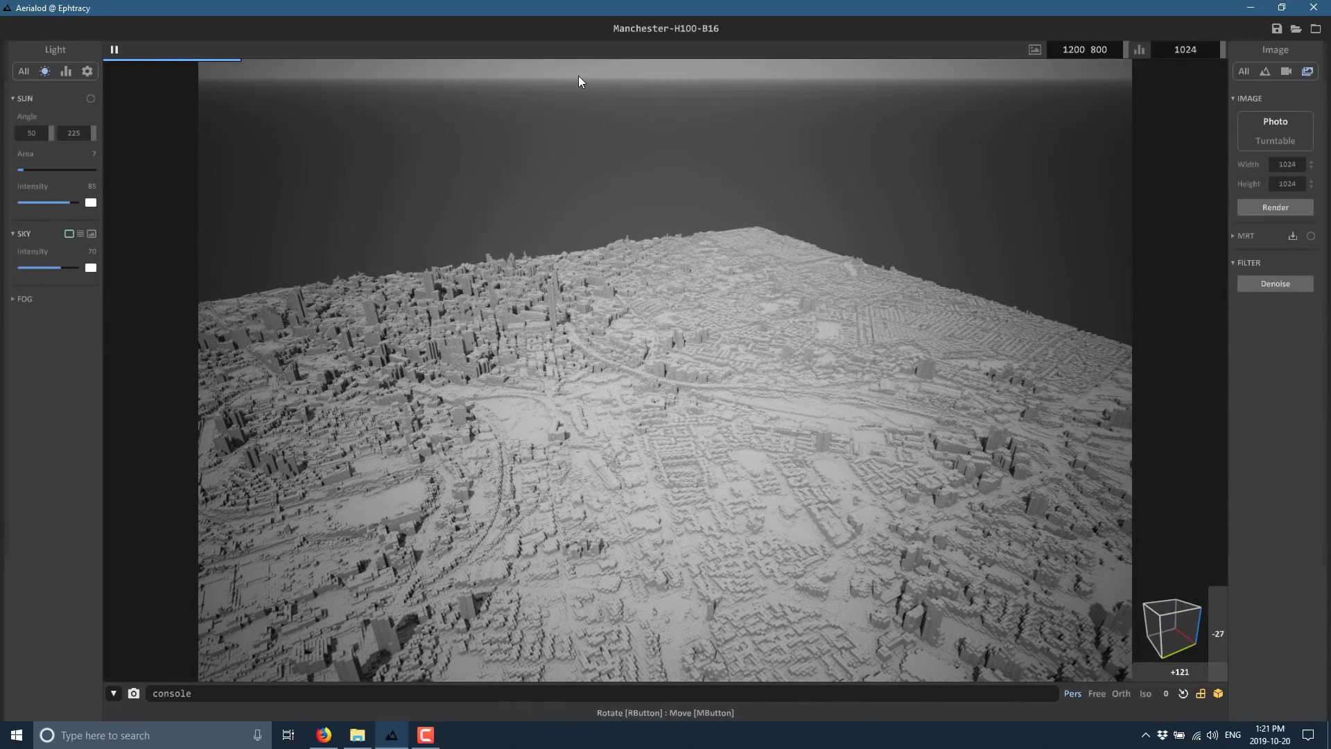
- Set the sun area to 80 for softer shadows
{"action": "left_click", "coordinate": [25, 71]}
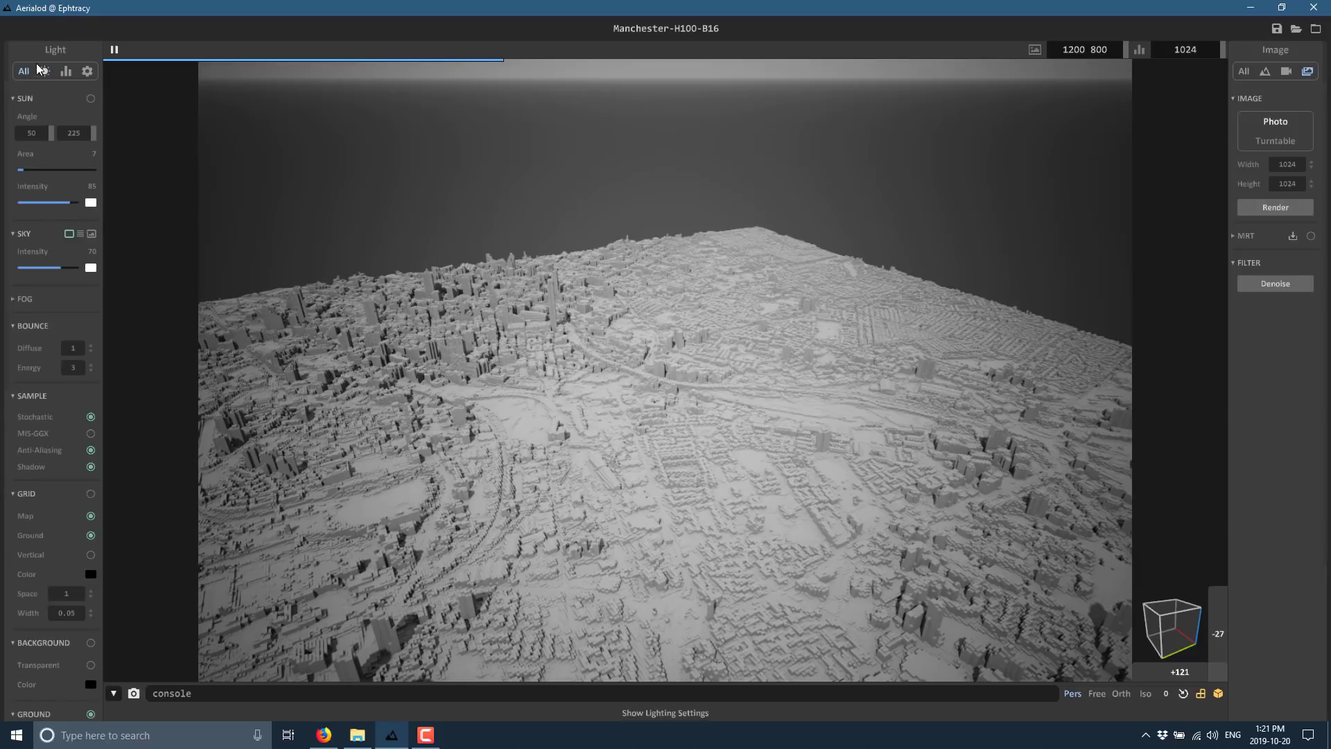
{"action": "left_click", "coordinate": [44, 70]}
{"action": "left_click_drag", "start_coordinate": [44, 170], "coordinate": [81, 169]}
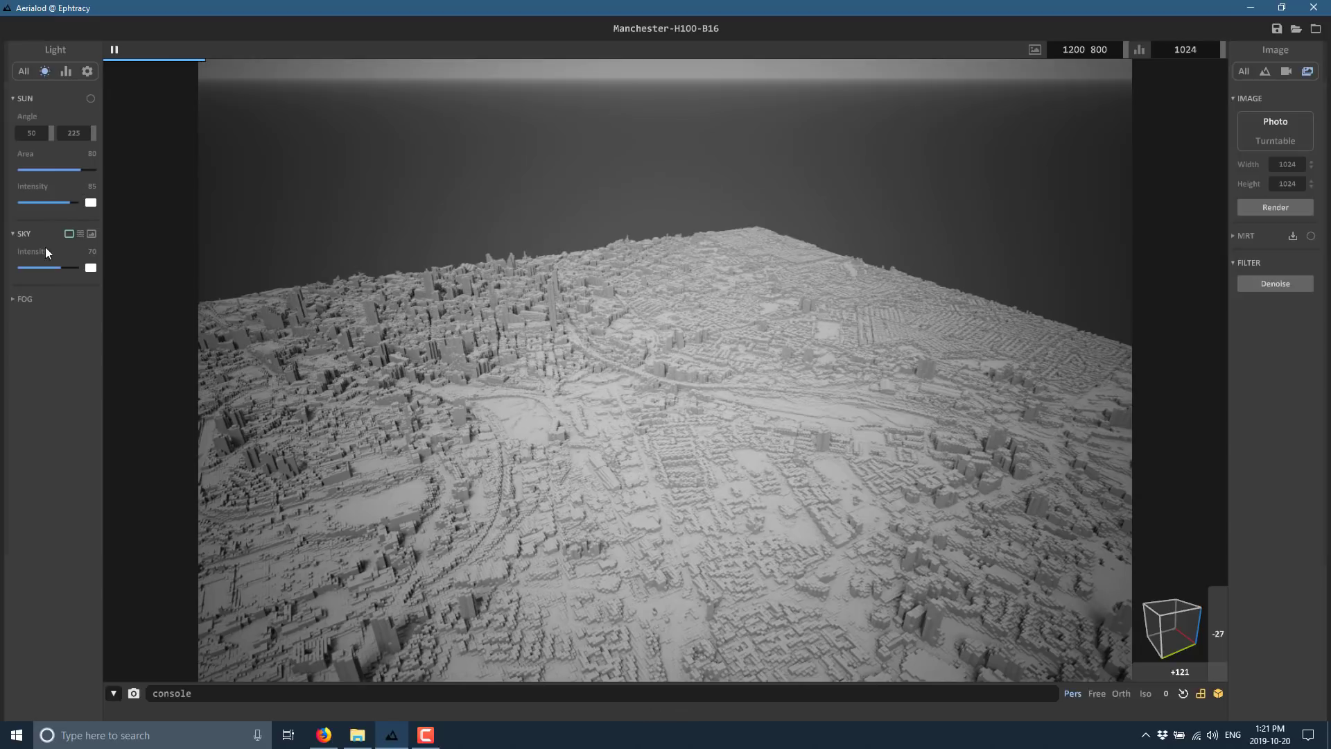
- Switch the sky to image mode and load HDR_111_Parking_Lot_2_Env.hdr as the sky
{"action": "left_click", "coordinate": [91, 235]}
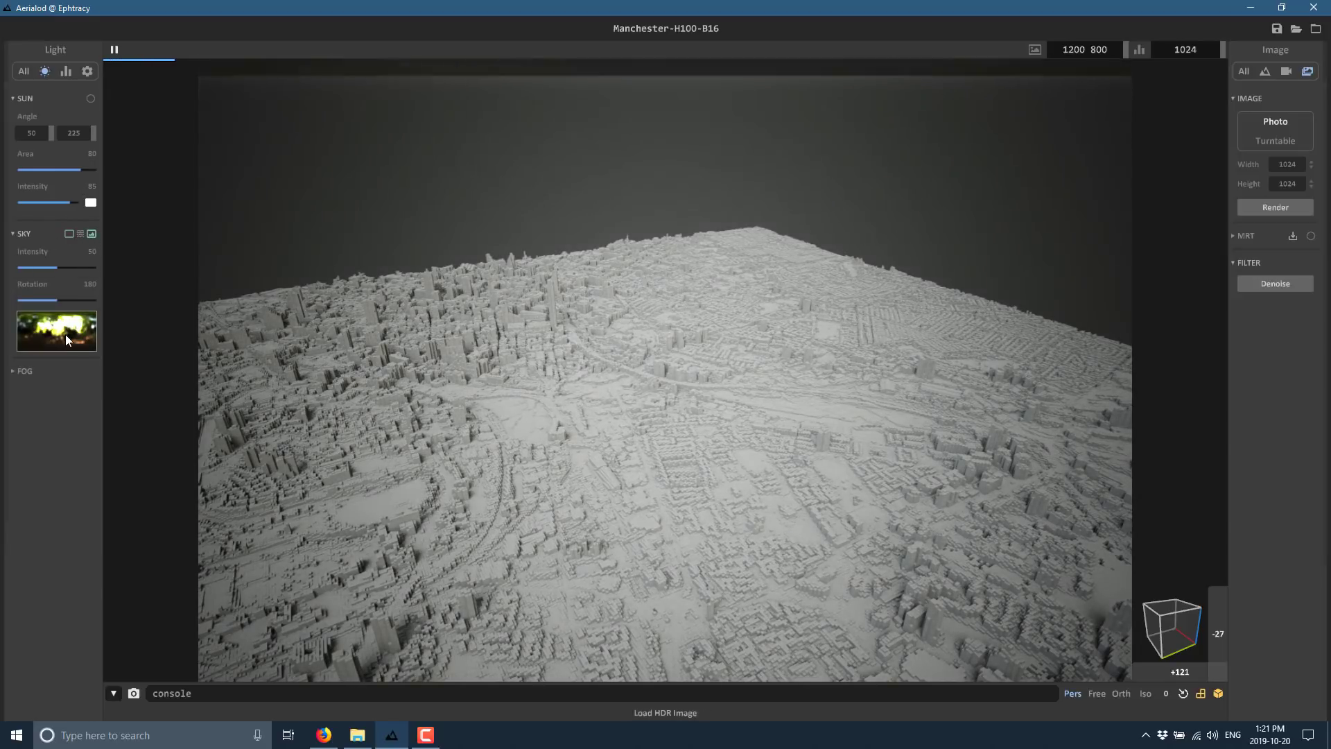
{"action": "left_click", "coordinate": [66, 334]}
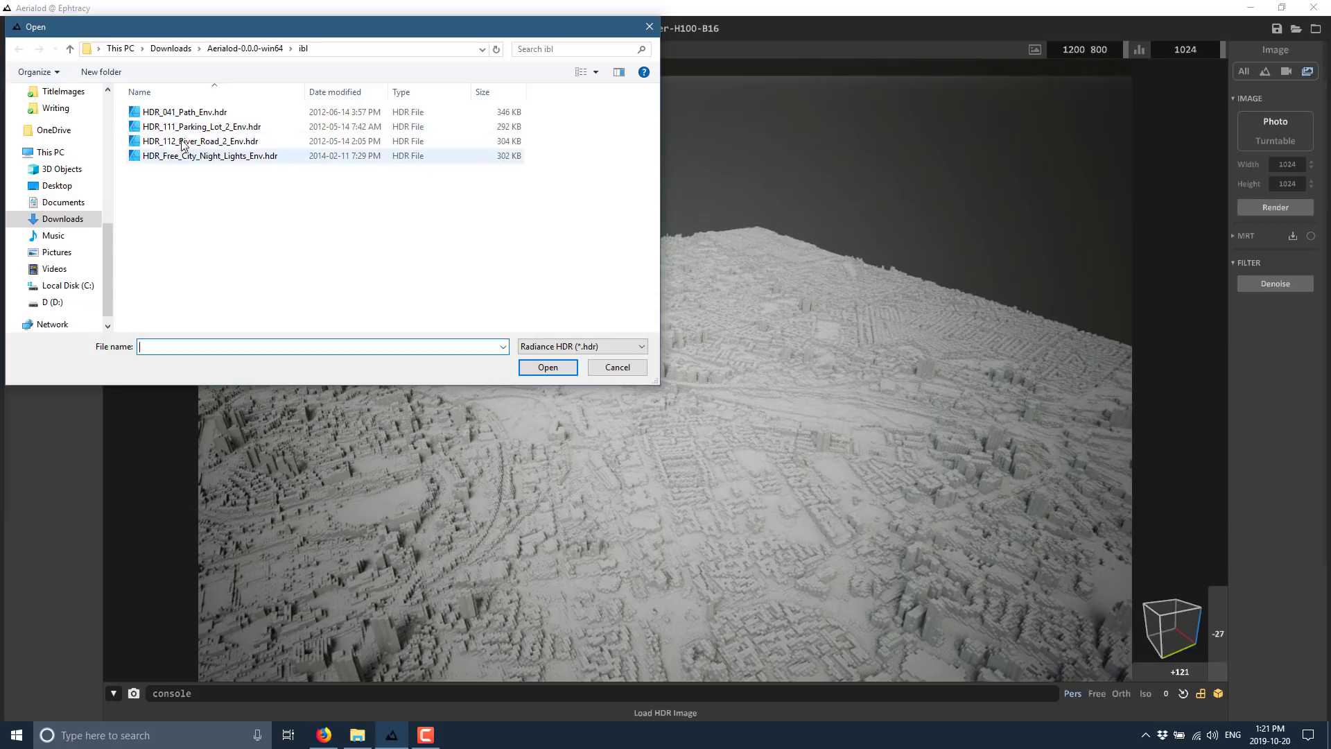
{"action": "left_click", "coordinate": [225, 131]}
{"action": "double_click", "coordinate": [226, 132]}
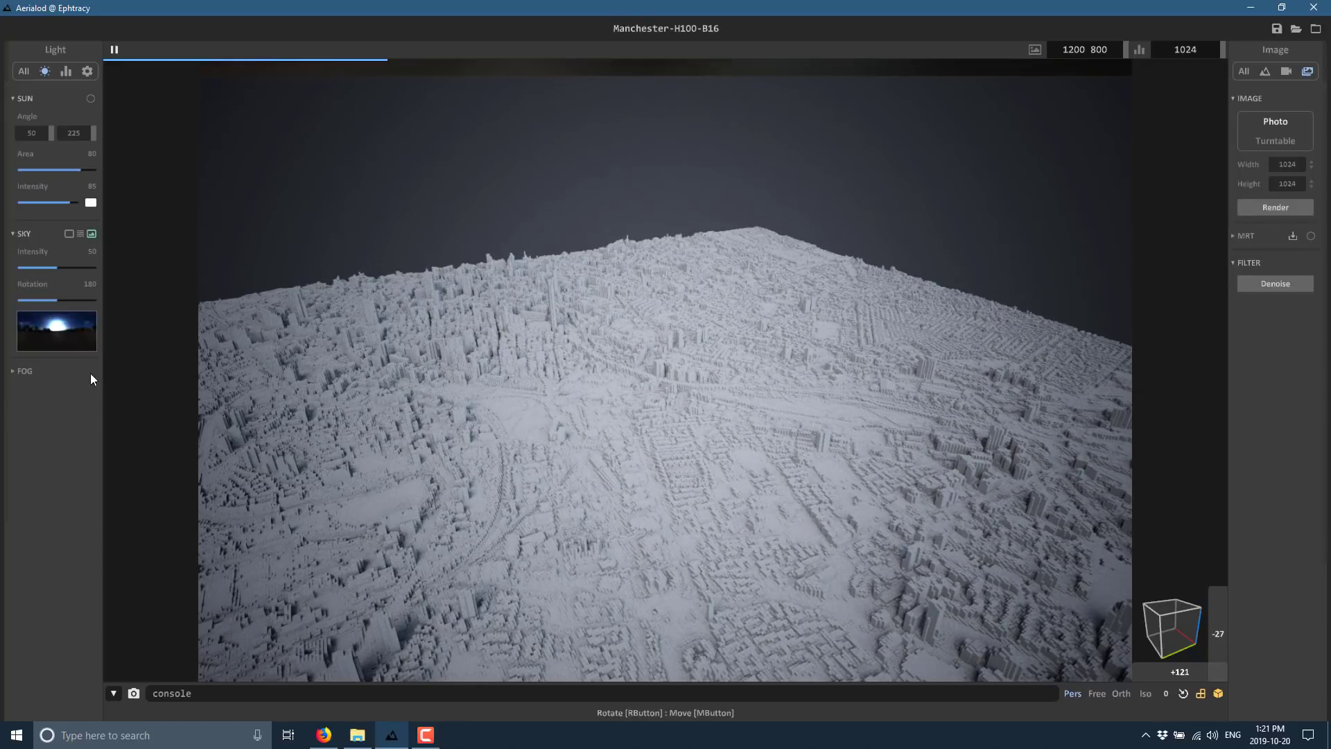
- Lower the sun intensity to 54, then bring up the grid, background and ground display settings
{"action": "left_click", "coordinate": [19, 373]}
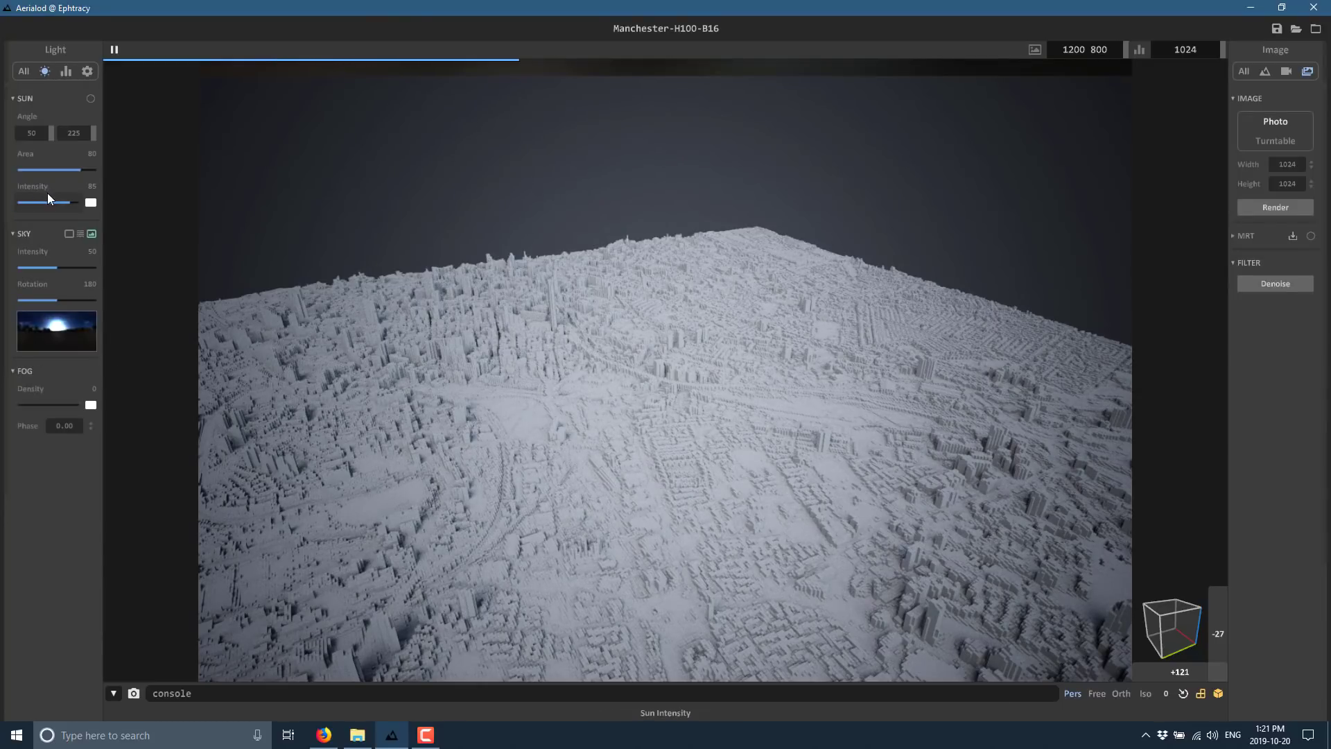
{"action": "mouse_move", "coordinate": [48, 199]}
{"action": "left_mouse_down"}
{"action": "mouse_move", "coordinate": [62, 203]}
{"action": "mouse_move", "coordinate": [50, 202]}
{"action": "left_mouse_up"}
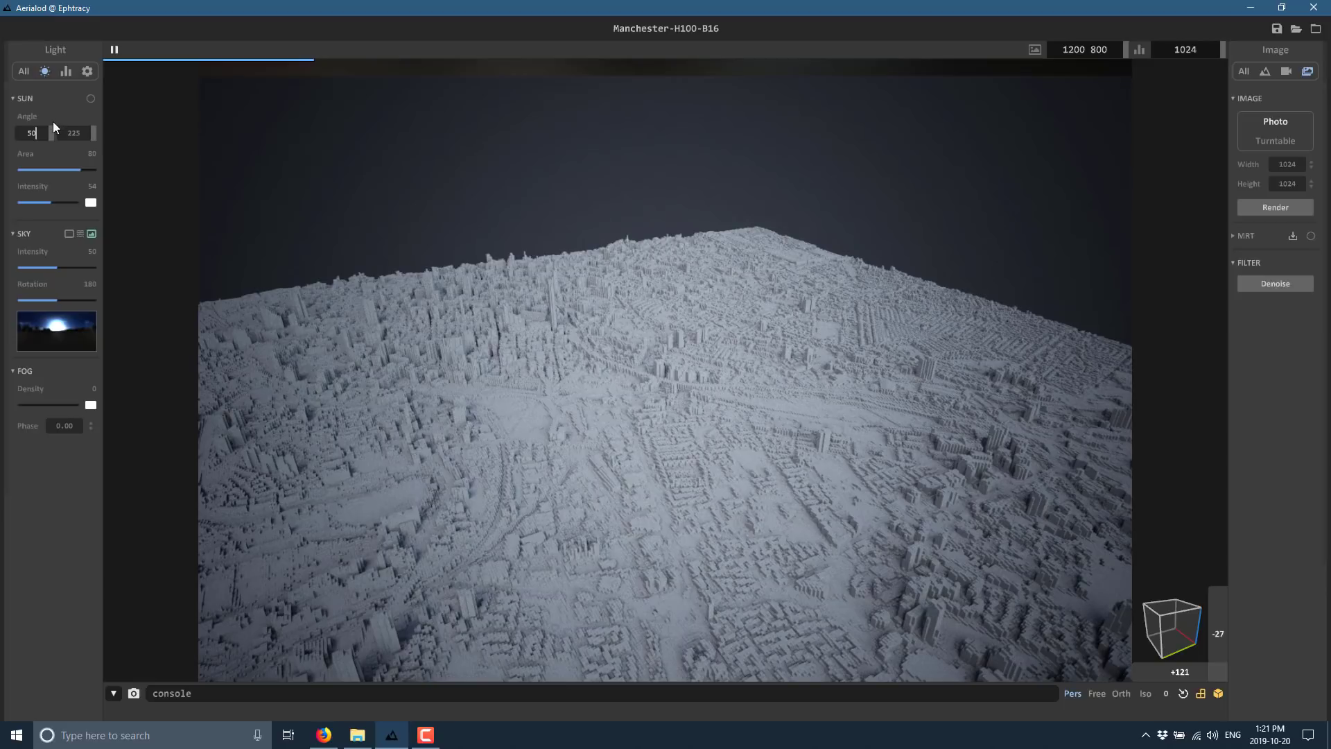
{"action": "left_click", "coordinate": [65, 70]}
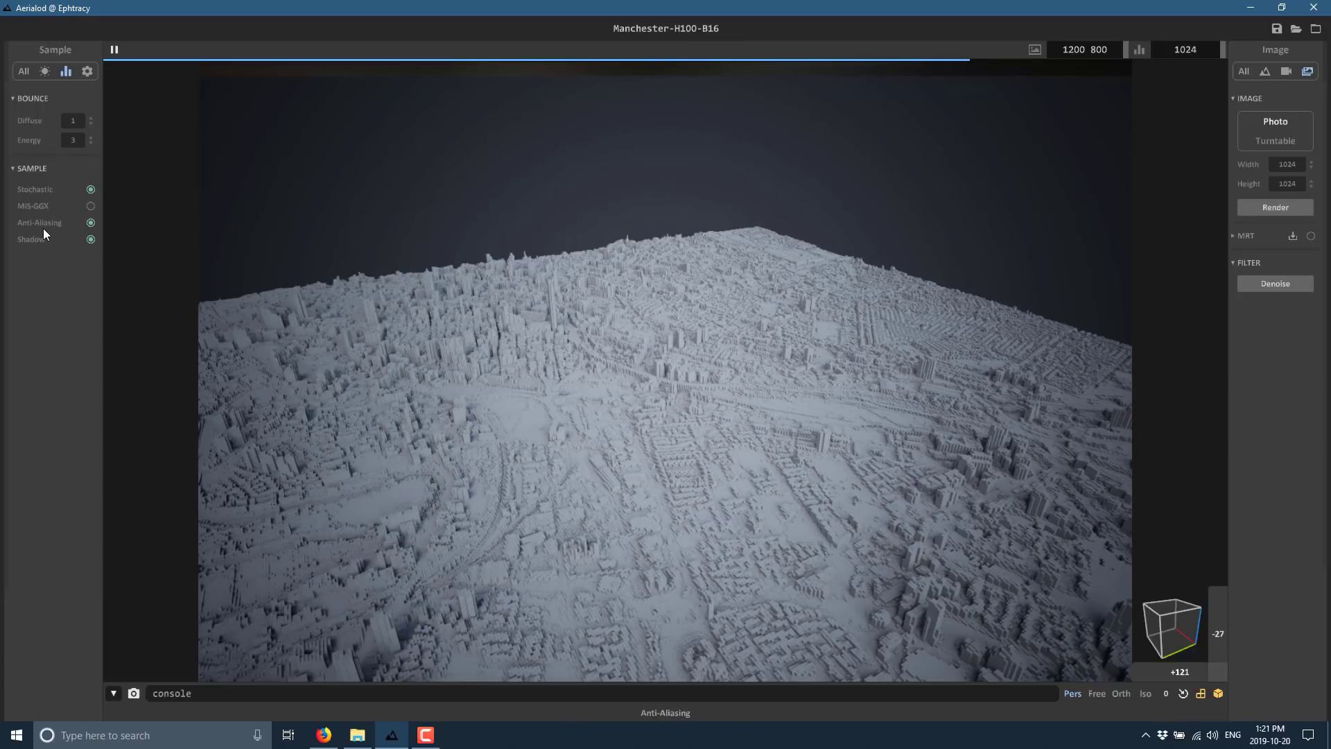
{"action": "left_click", "coordinate": [91, 75]}
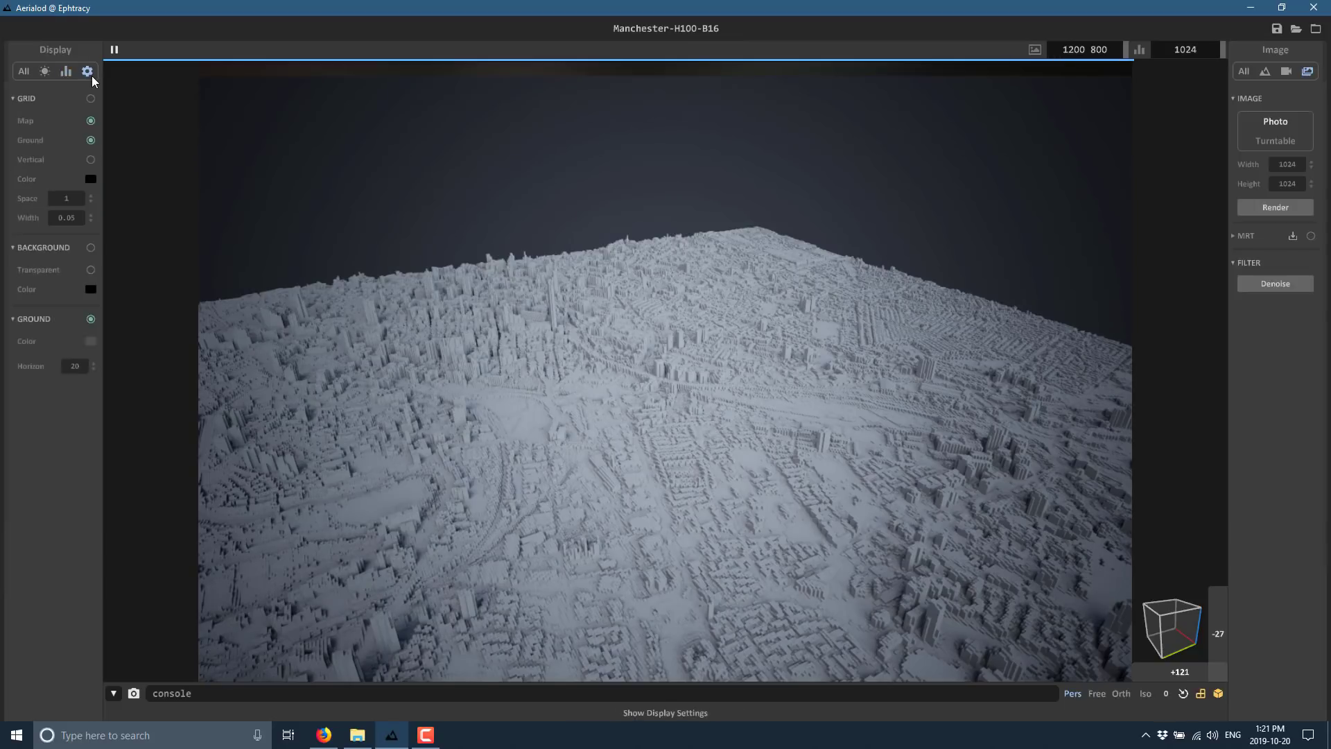
- Enable the background with an orange colour (H 18, S 239, V 222), then rotate the view slightly
{"action": "left_click", "coordinate": [91, 289]}
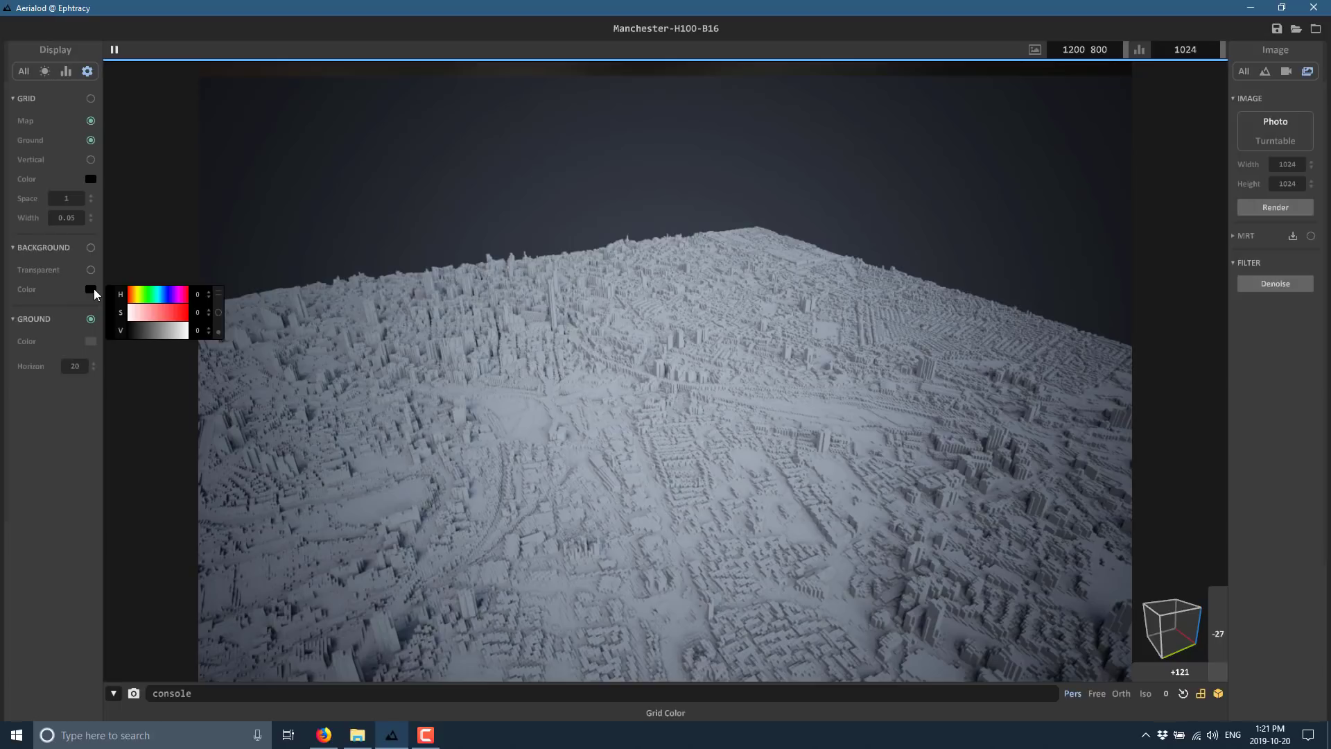
{"action": "left_click", "coordinate": [138, 299]}
{"action": "left_click_drag", "start_coordinate": [138, 304], "coordinate": [129, 298]}
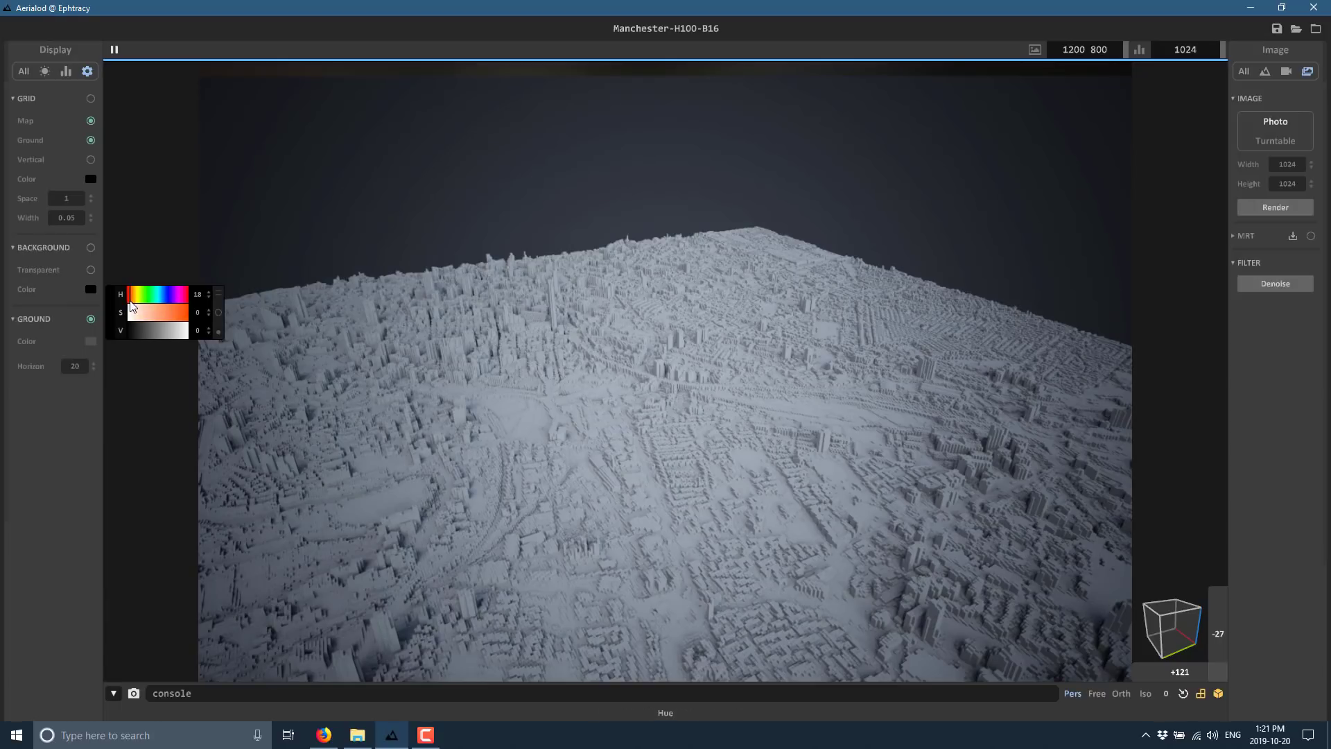
{"action": "left_click", "coordinate": [185, 312]}
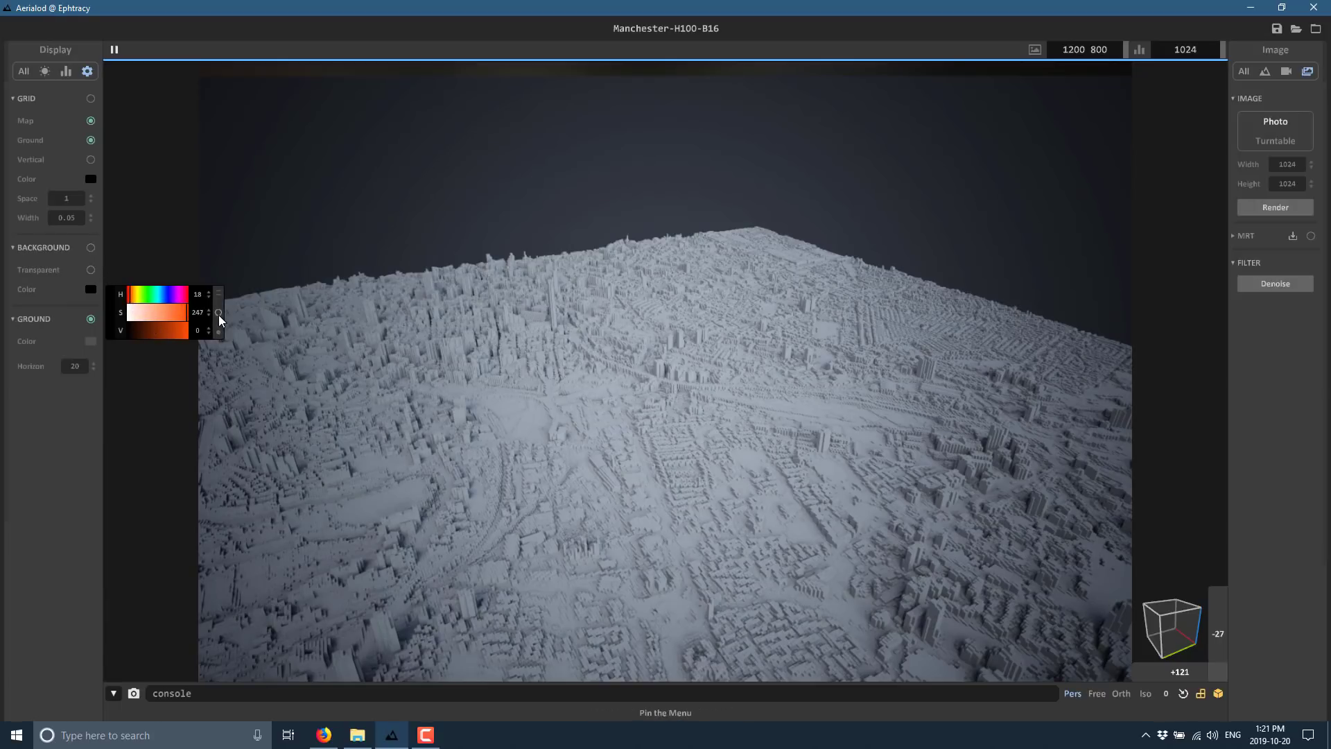
{"action": "left_click", "coordinate": [91, 248]}
{"action": "left_click", "coordinate": [186, 314]}
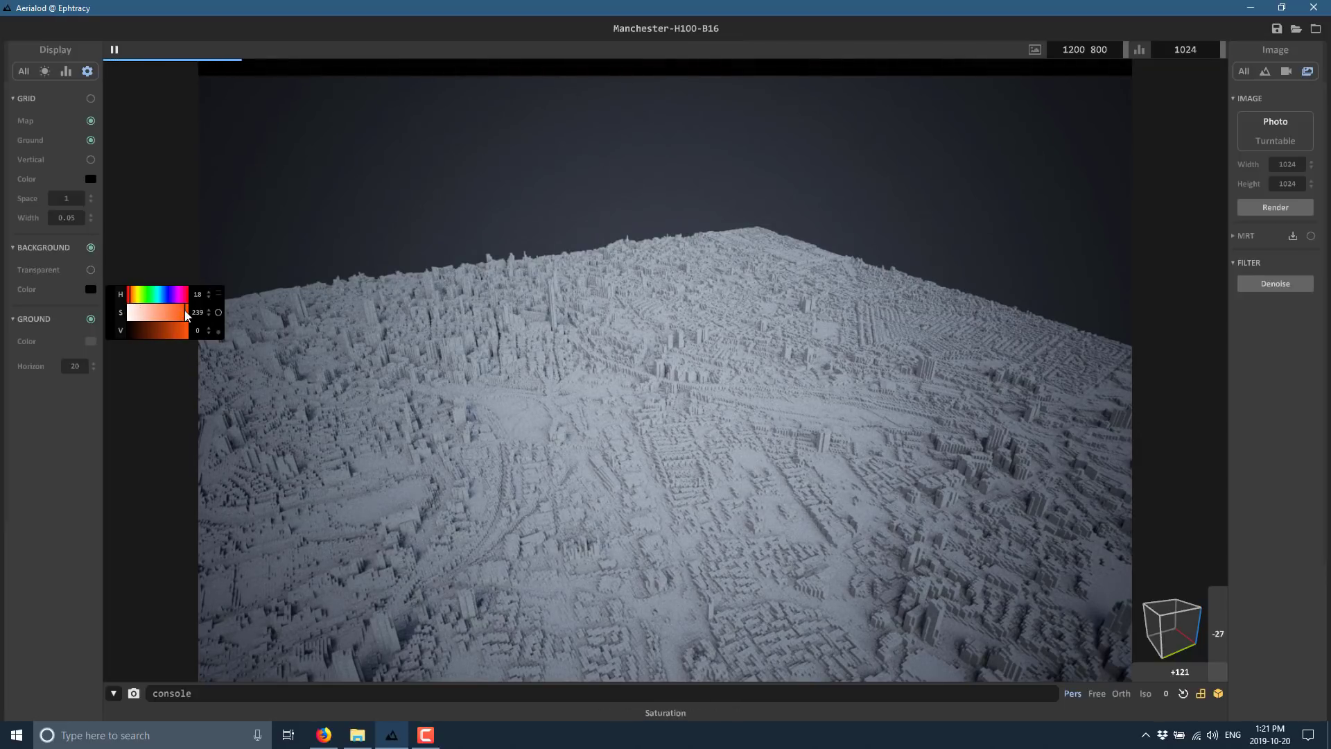
{"action": "left_click", "coordinate": [184, 331]}
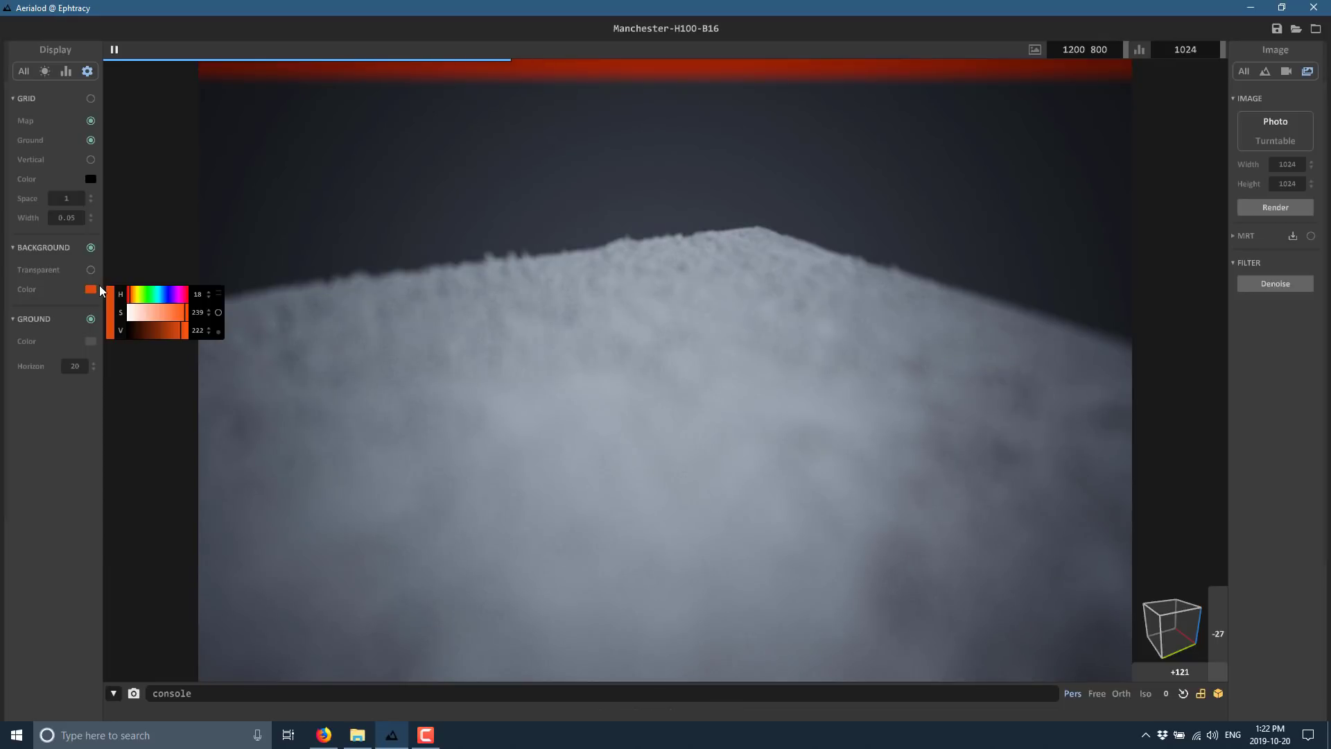
{"action": "right_click_drag", "start_coordinate": [538, 319], "coordinate": [728, 409]}
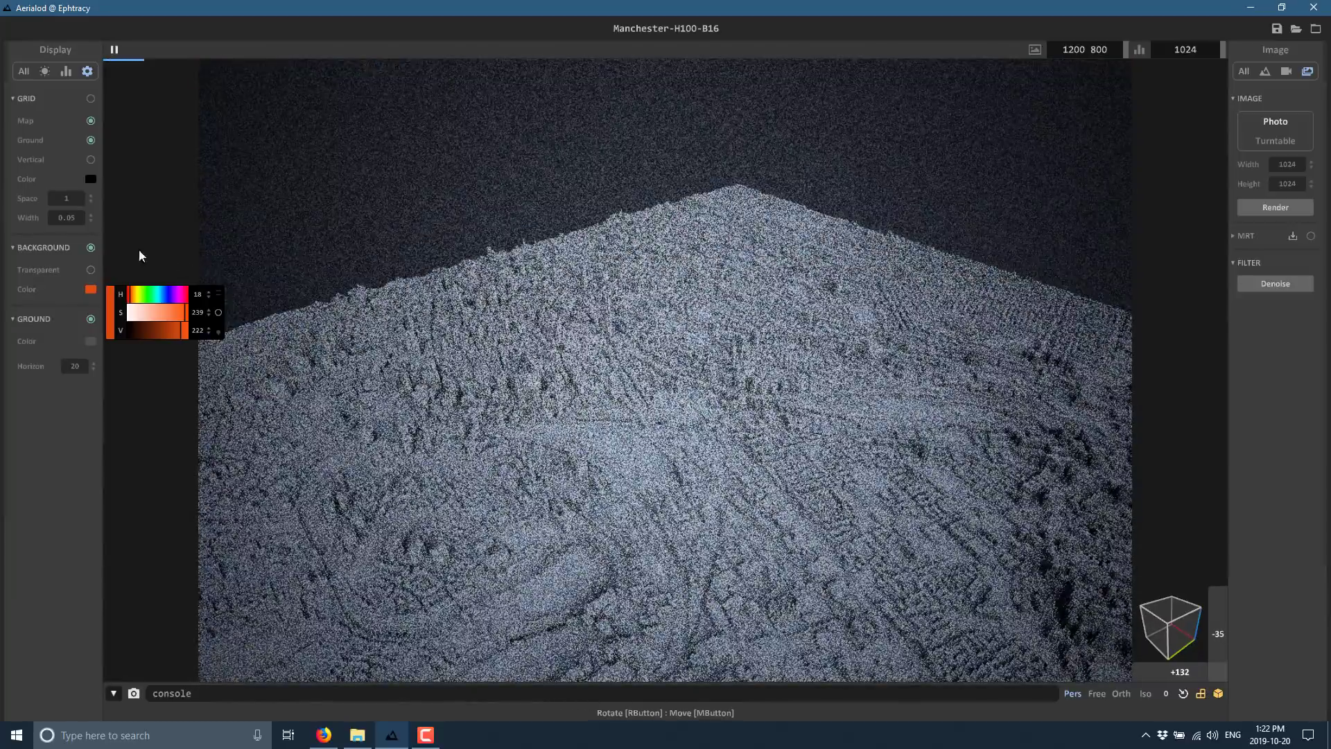
- Turn off the orange background and orbit the city terrain to a new angle
{"action": "left_click", "coordinate": [90, 249]}
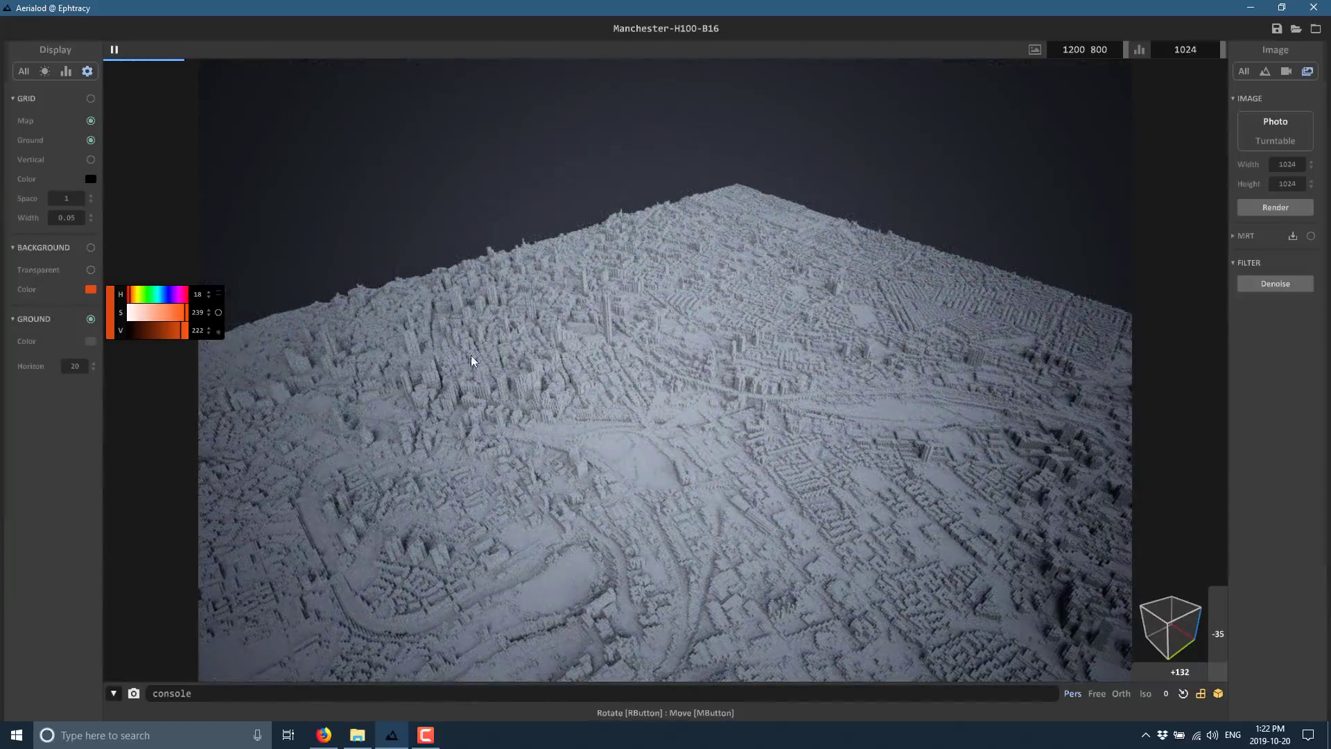
{"action": "right_click_drag", "start_coordinate": [472, 361], "coordinate": [971, 472]}
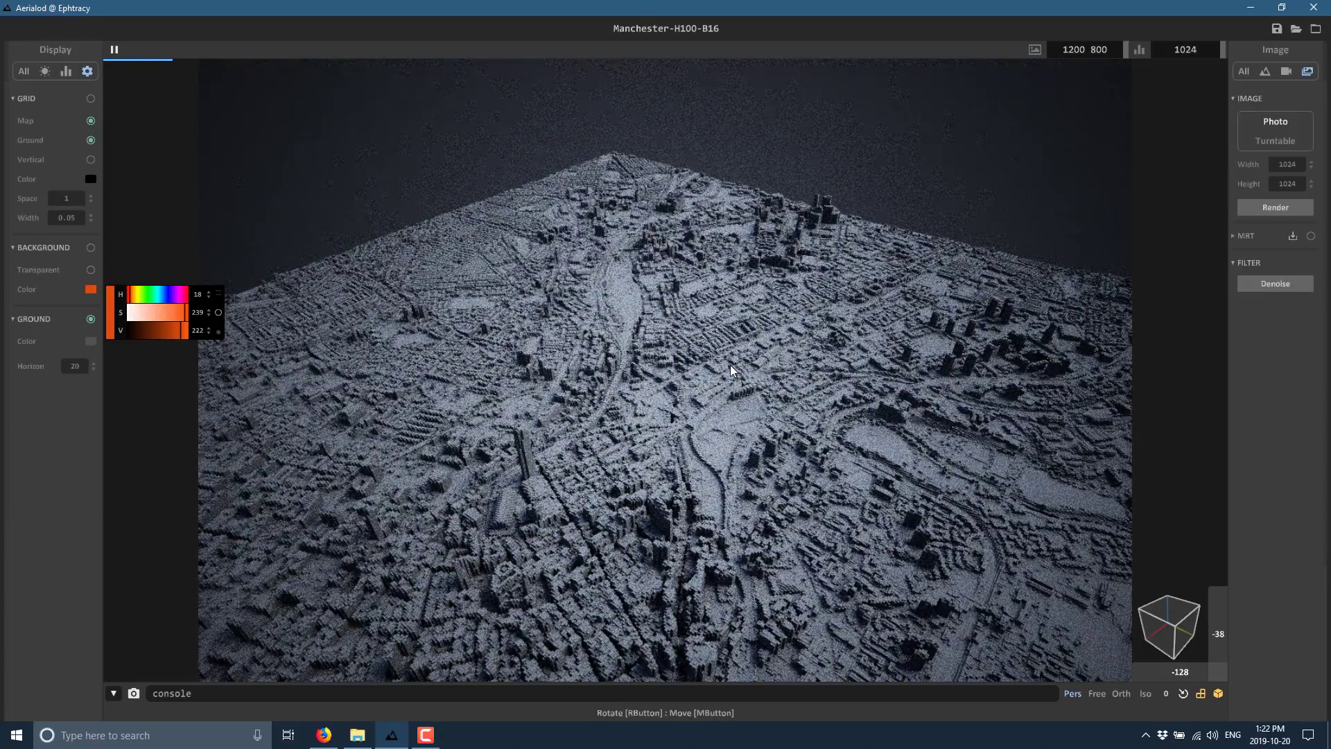
{"action": "right_click_drag", "start_coordinate": [732, 371], "coordinate": [841, 291]}
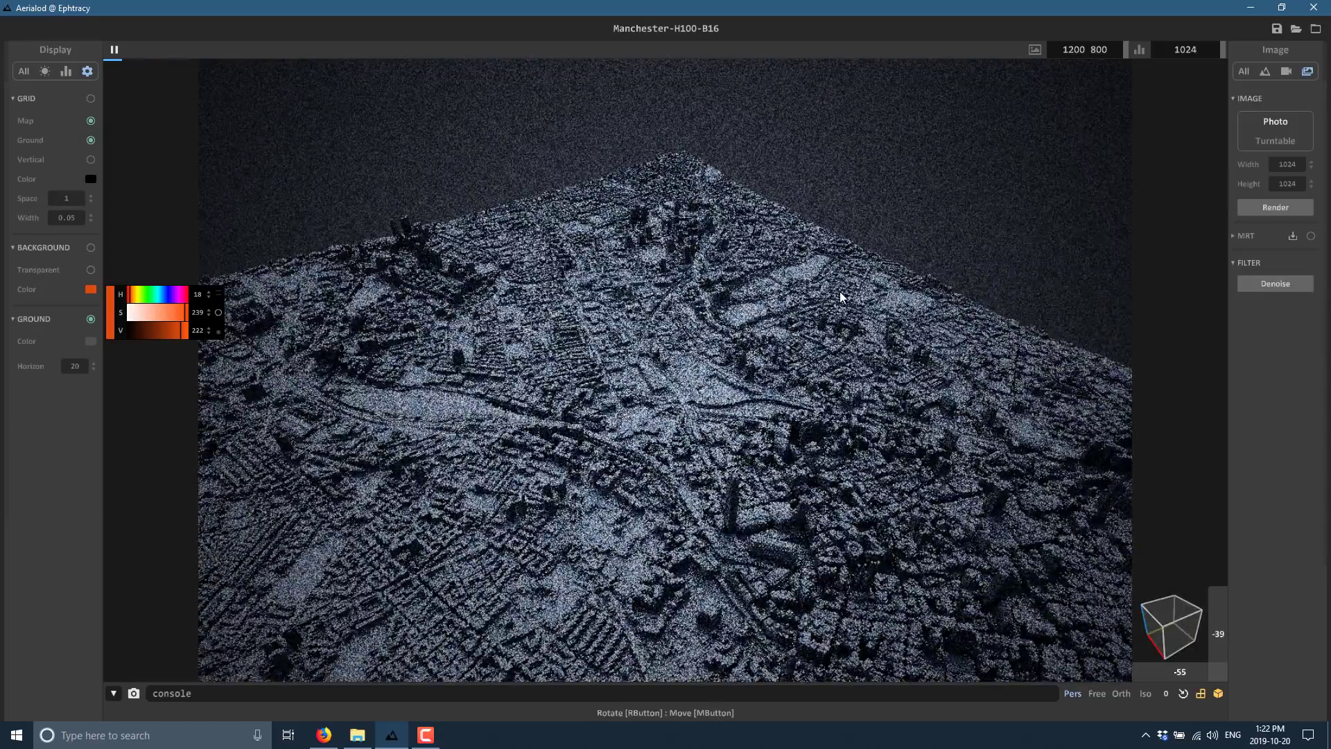
- Show the sampling settings (diffuse bounce 1, energy 3) and orbit the city to another side
{"action": "left_click", "coordinate": [46, 72]}
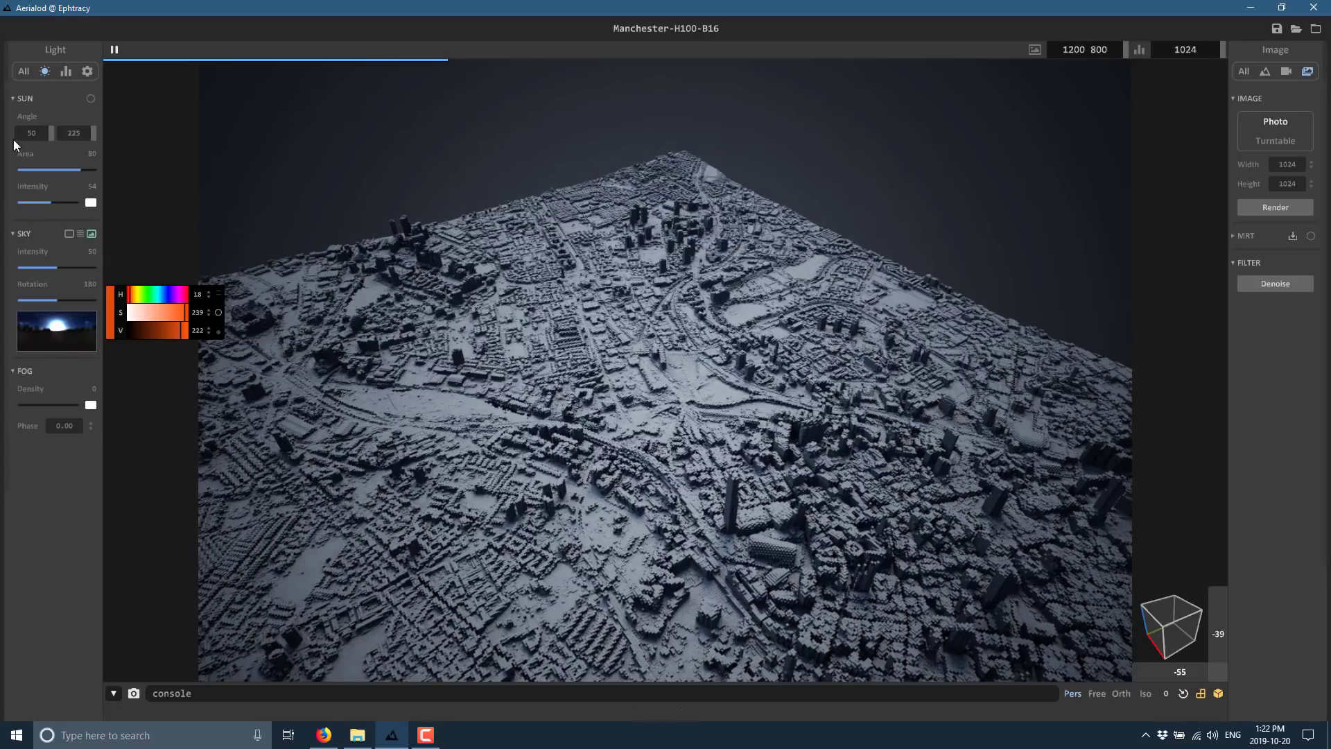
{"action": "left_click", "coordinate": [65, 72]}
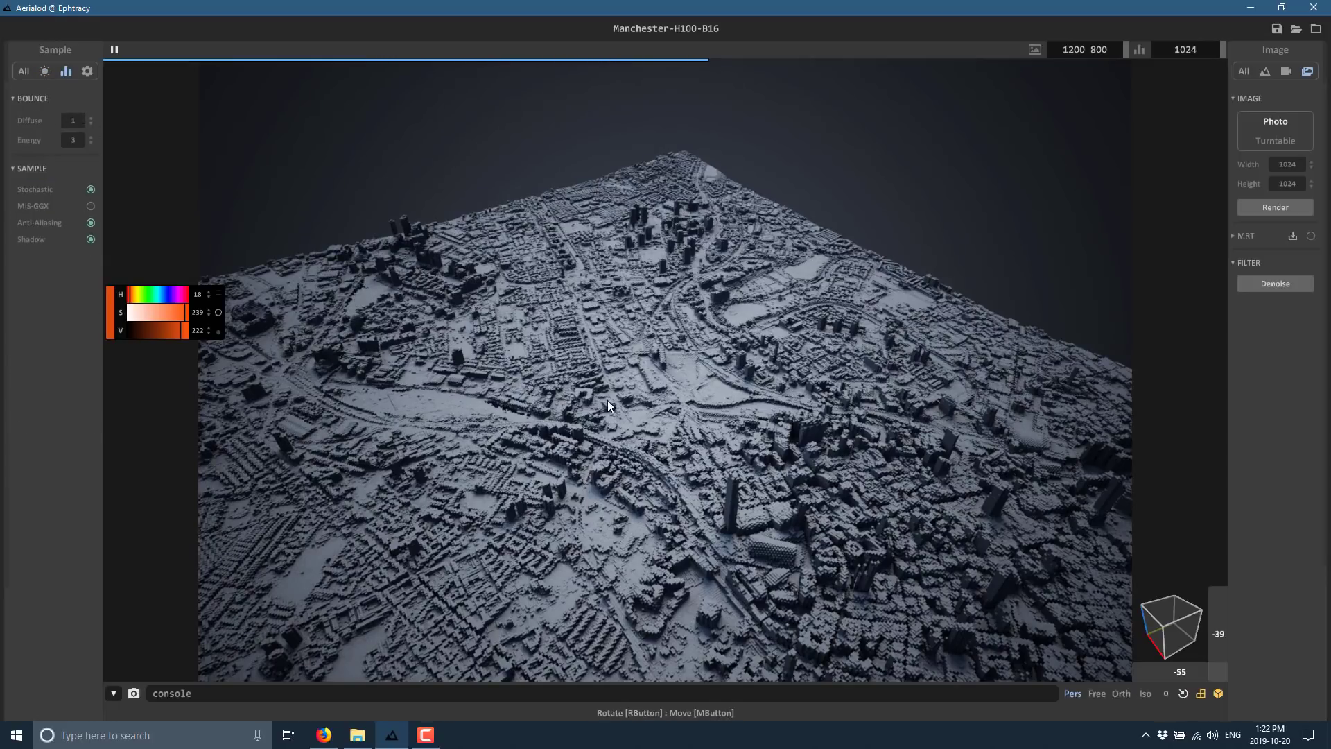
{"action": "right_click_drag", "start_coordinate": [705, 365], "coordinate": [847, 356]}
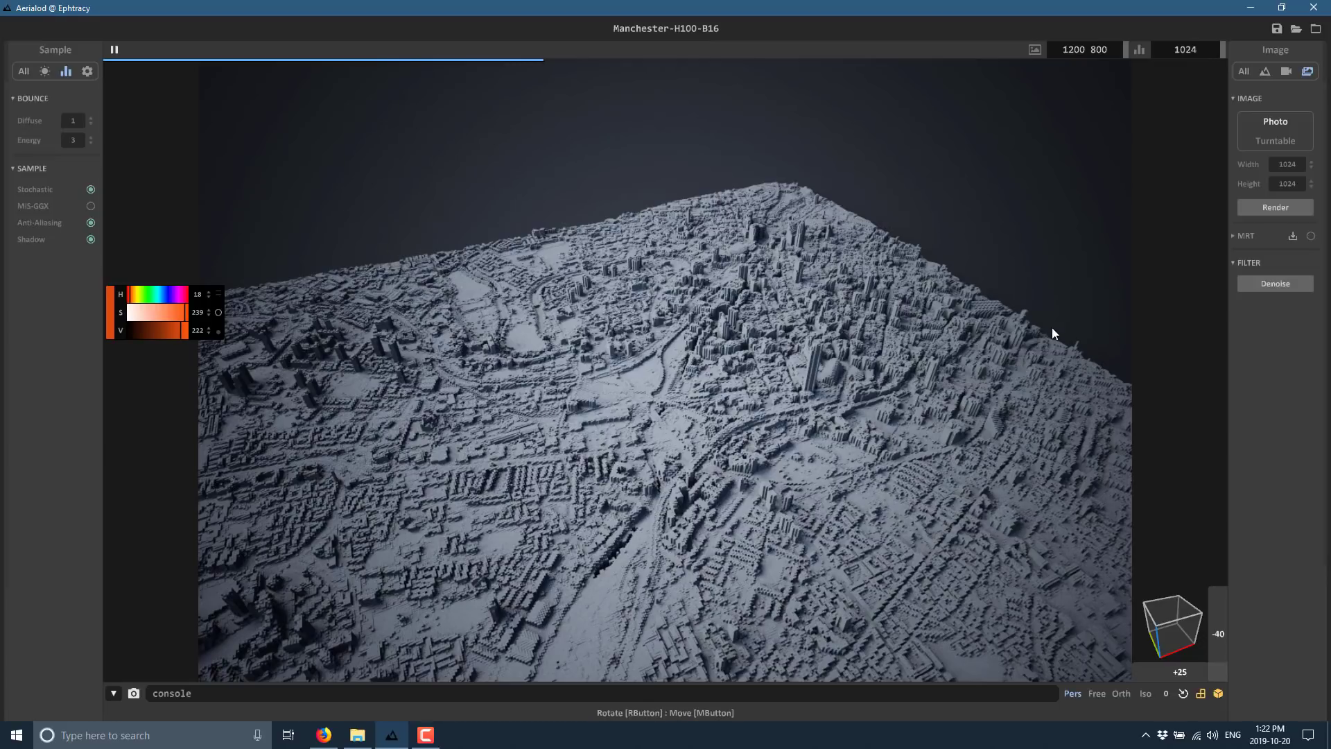
- Enter 1400 × 800 as the image size and raise samples per pixel from 1024 to 2048
{"action": "left_click", "coordinate": [1068, 50]}
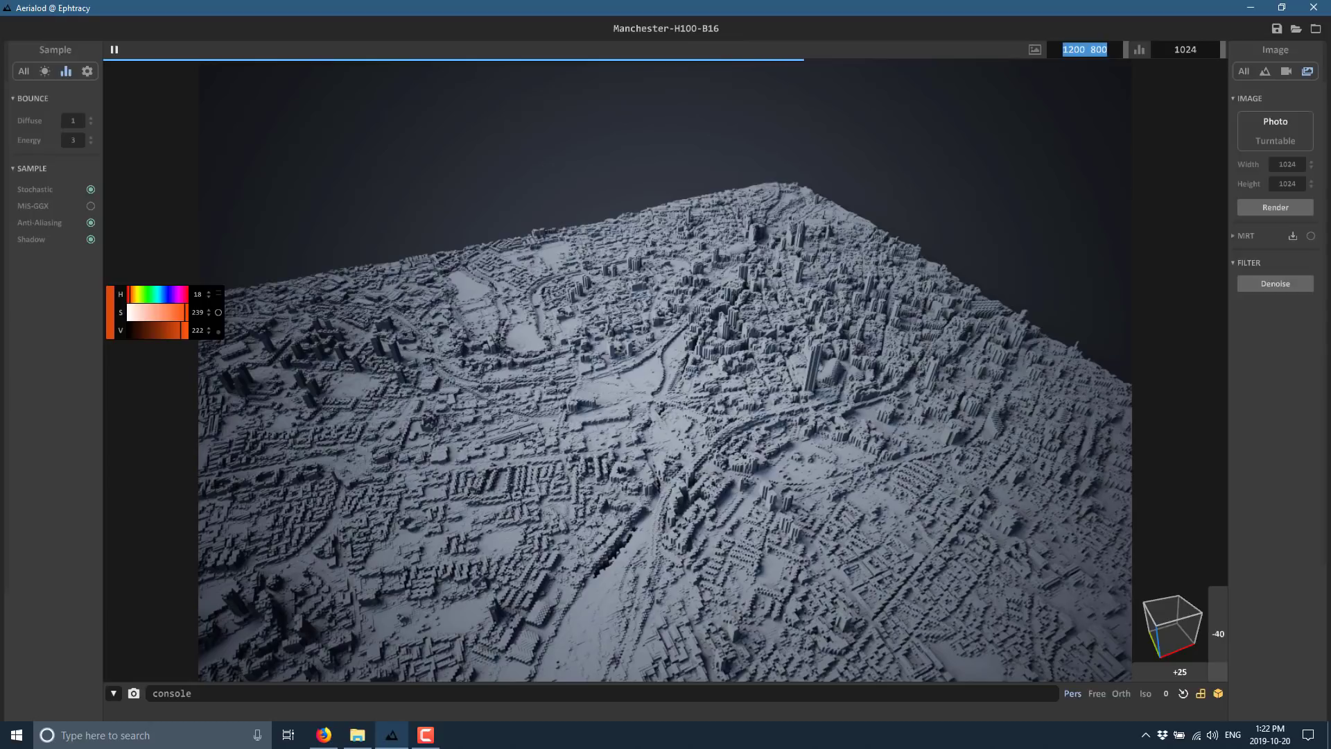
{"action": "type", "text": "1400  80"}
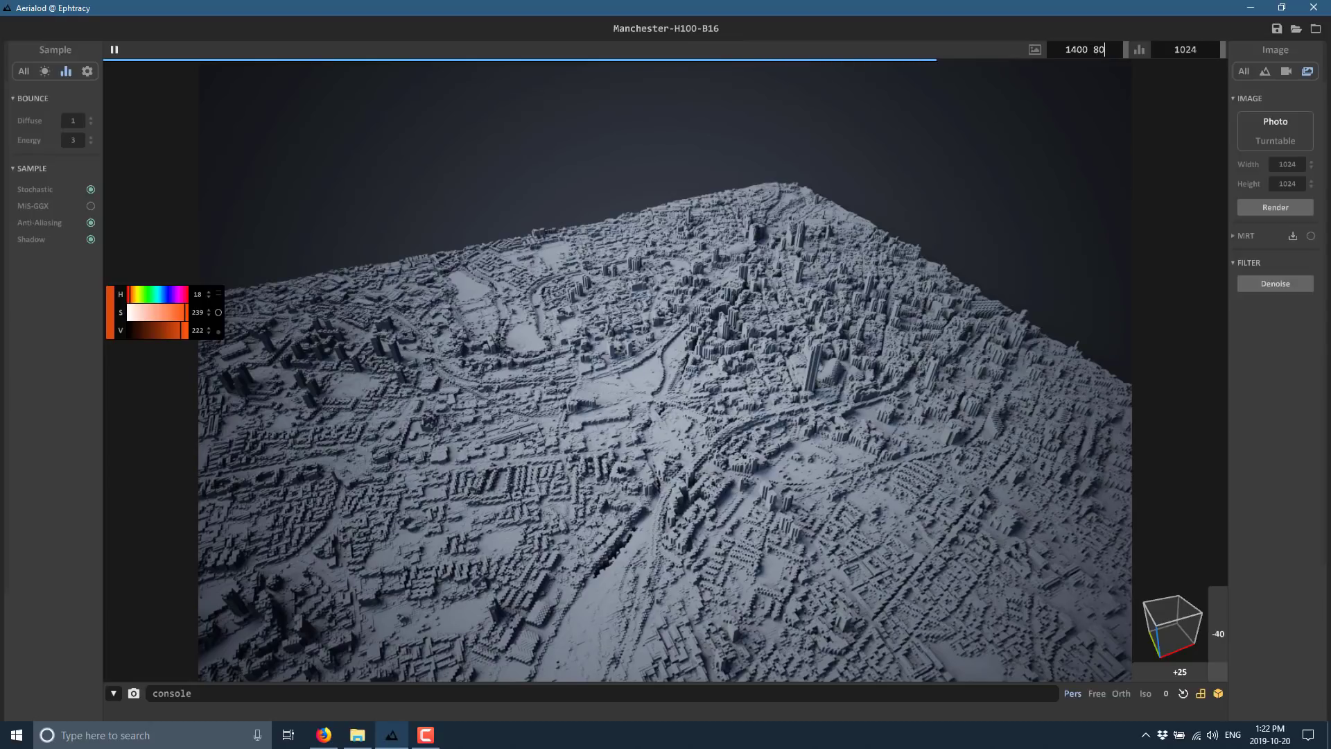
{"action": "type", "text": "0"}
{"action": "key", "text": "Return"}
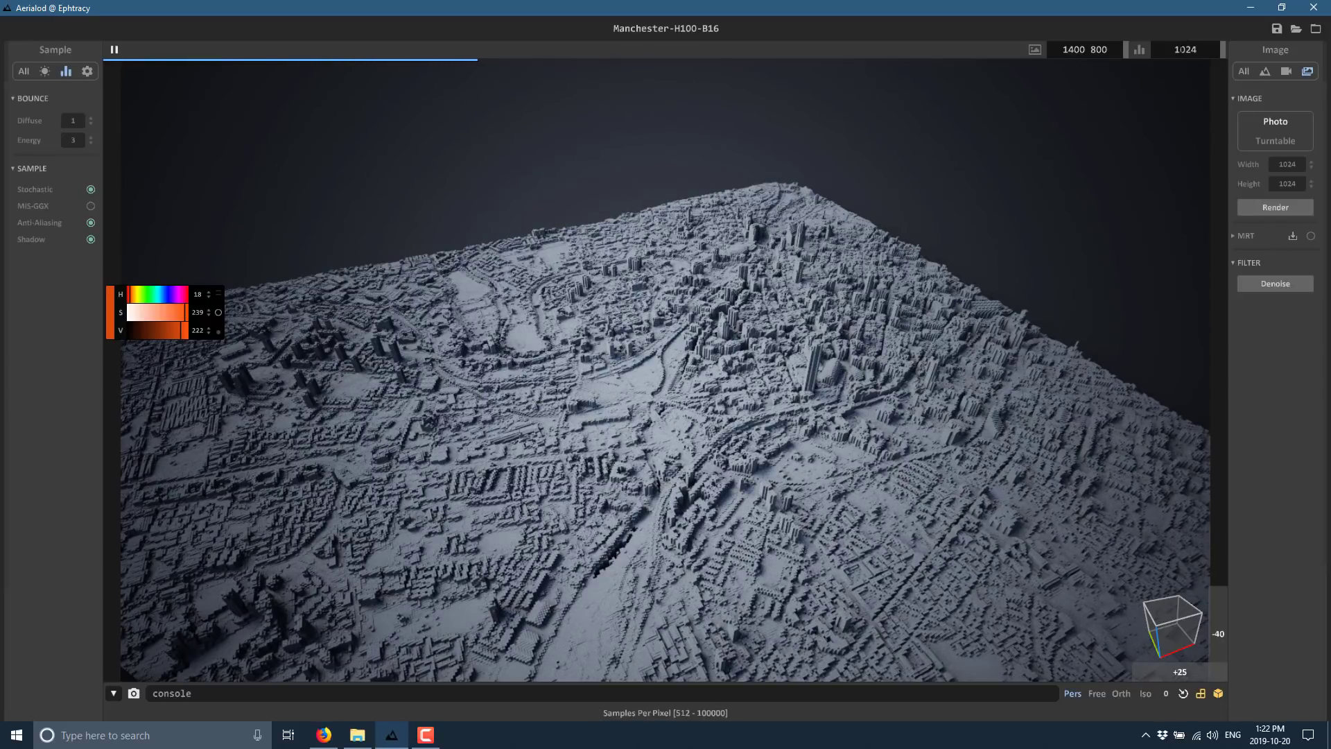
{"action": "type", "text": "2048"}
{"action": "key", "text": "Return"}
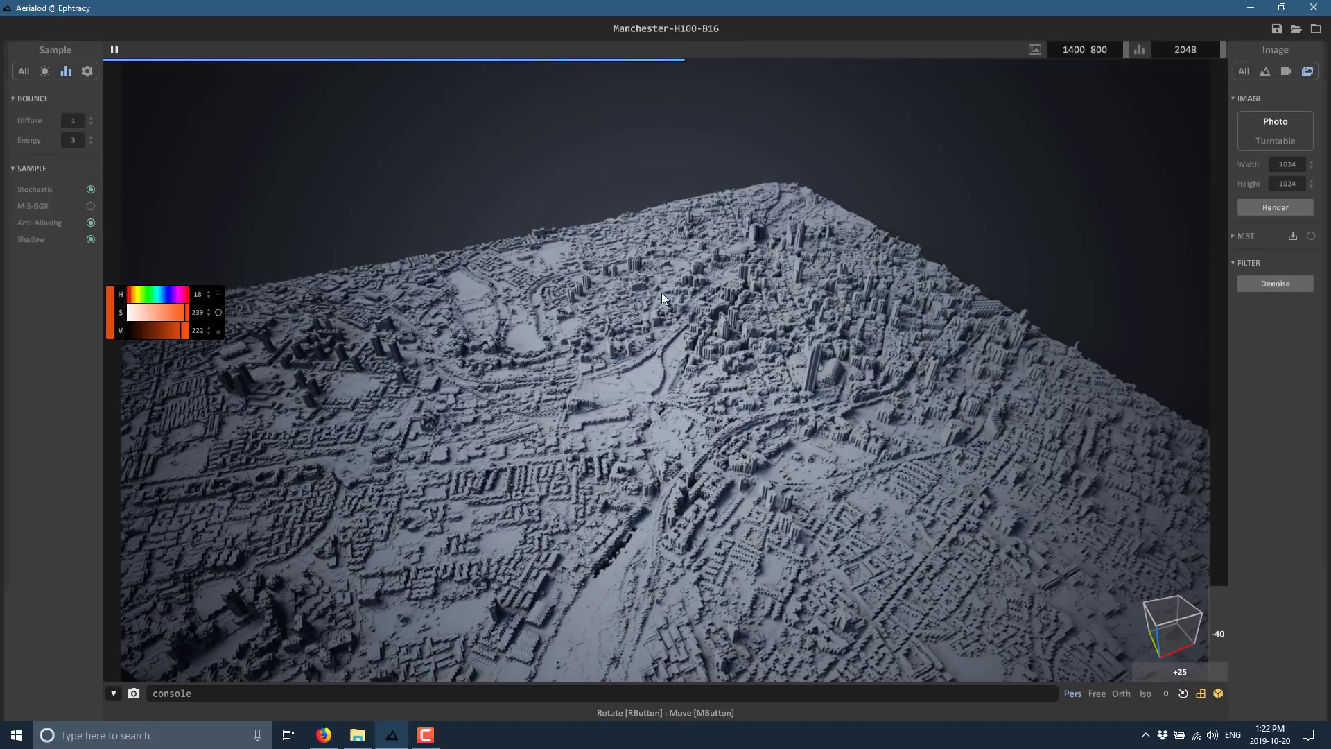
- Pick a new Height image from the Map settings, keeping all file types shown, and browse to Desktop
{"action": "left_click", "coordinate": [1242, 72]}
{"action": "left_click", "coordinate": [1272, 136]}
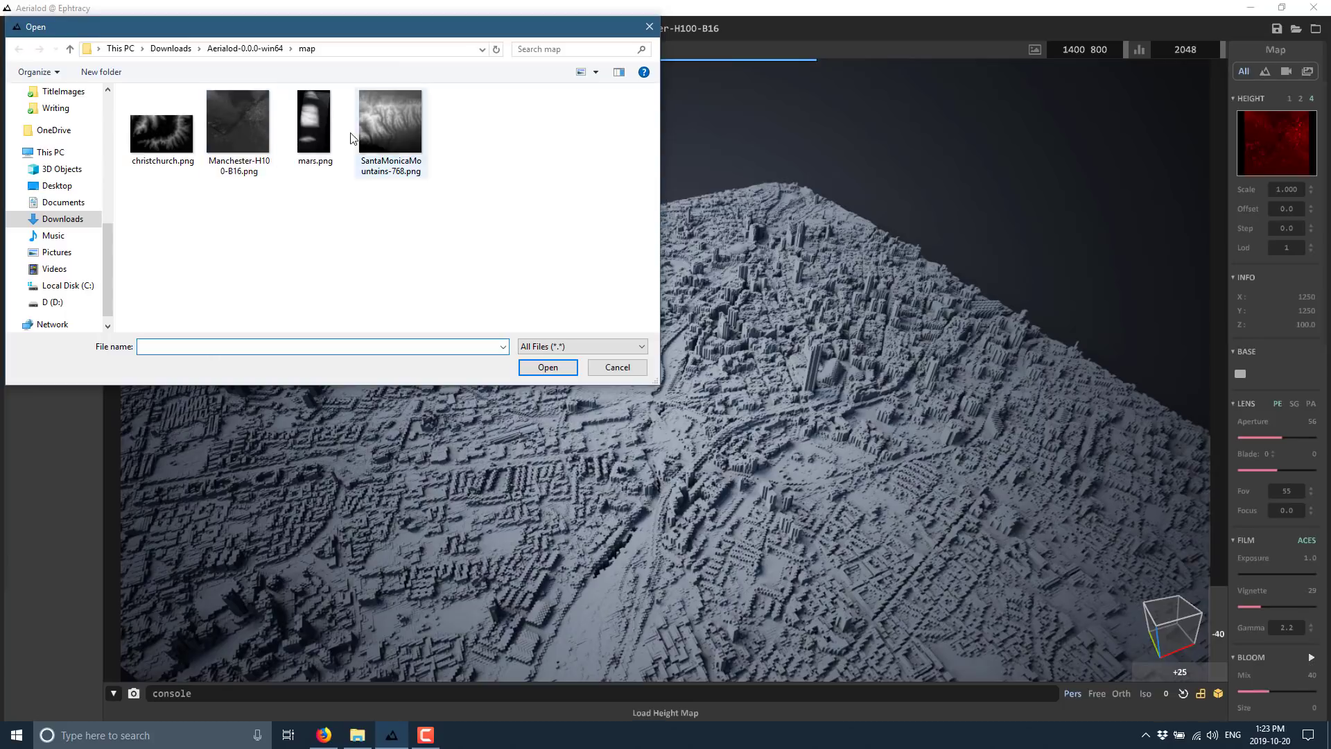
{"action": "left_click", "coordinate": [639, 348]}
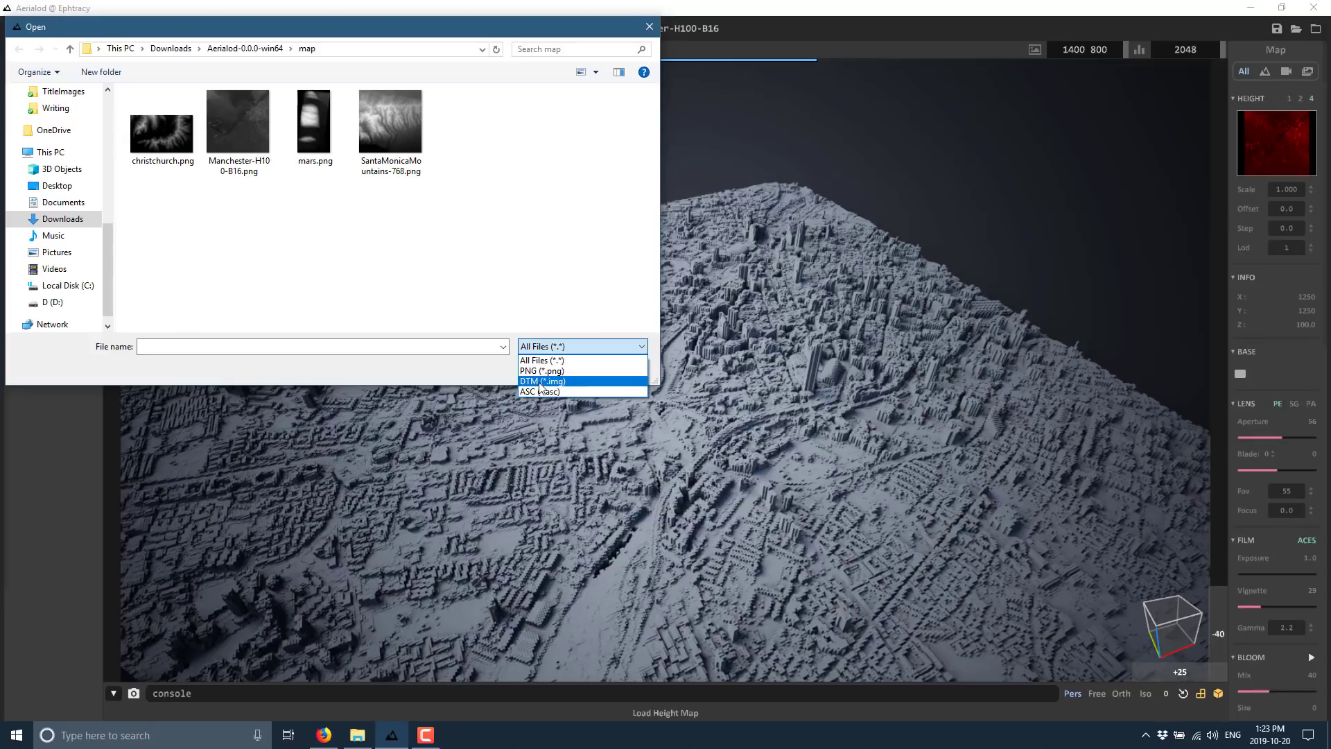
{"action": "left_click", "coordinate": [514, 222]}
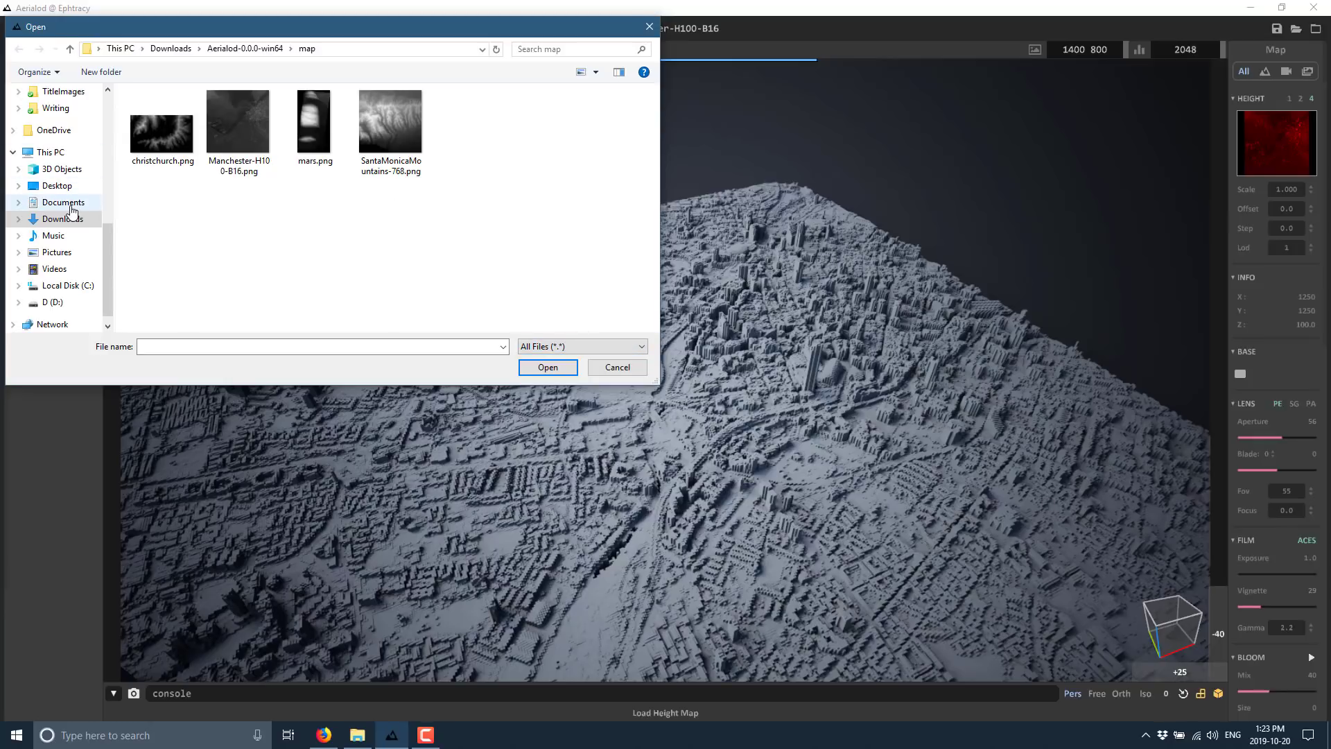
{"action": "left_click", "coordinate": [43, 187]}
- Return to the 'height map' Google Images tab in Firefox and rerun the search
{"action": "key", "text": "alt+Tab"}
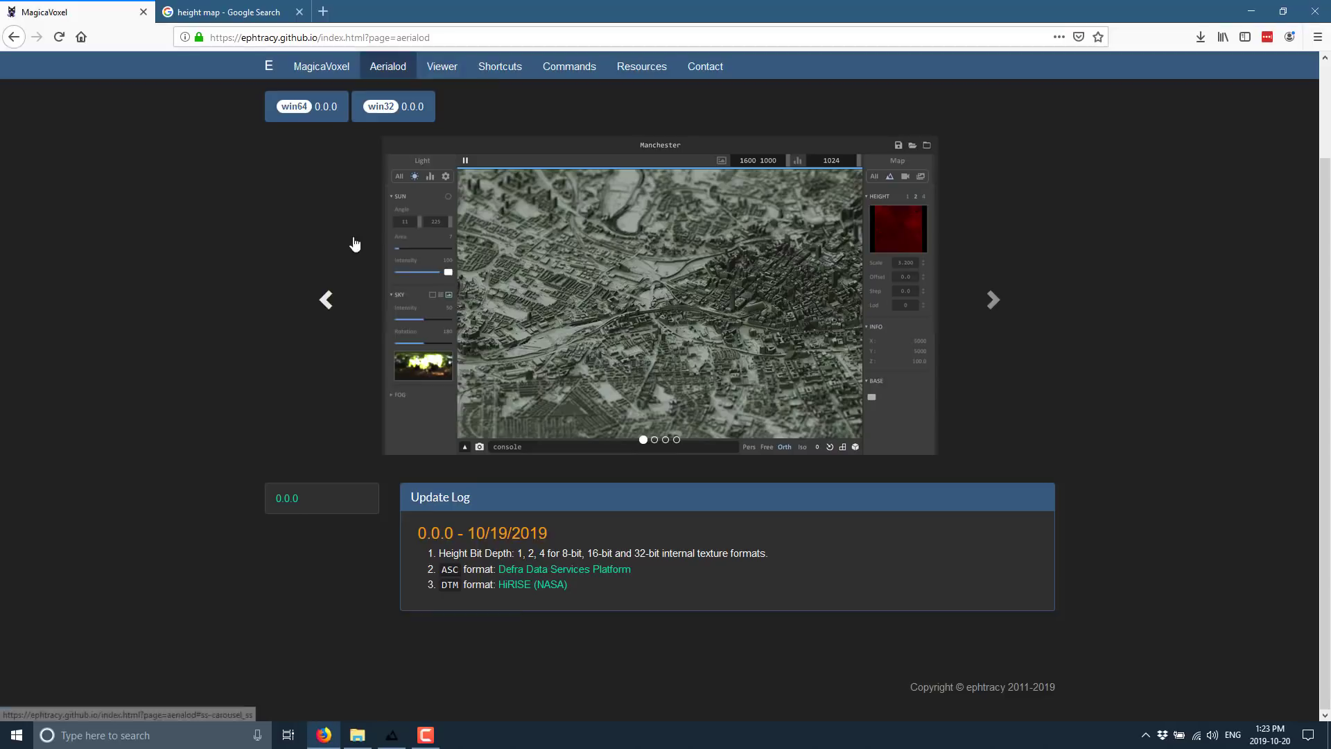
{"action": "left_click", "coordinate": [229, 12]}
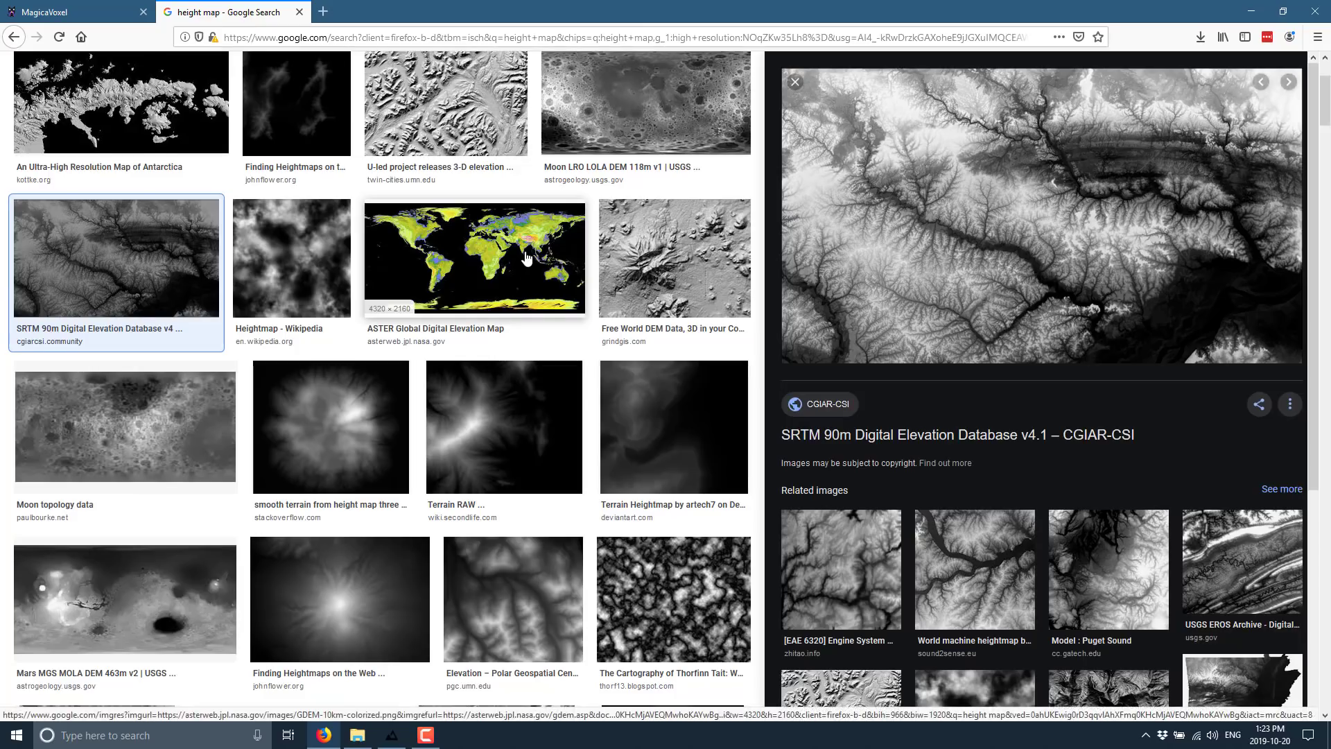
{"action": "scroll", "coordinate": [527, 259], "scroll_direction": "up", "scroll_amount": 3}
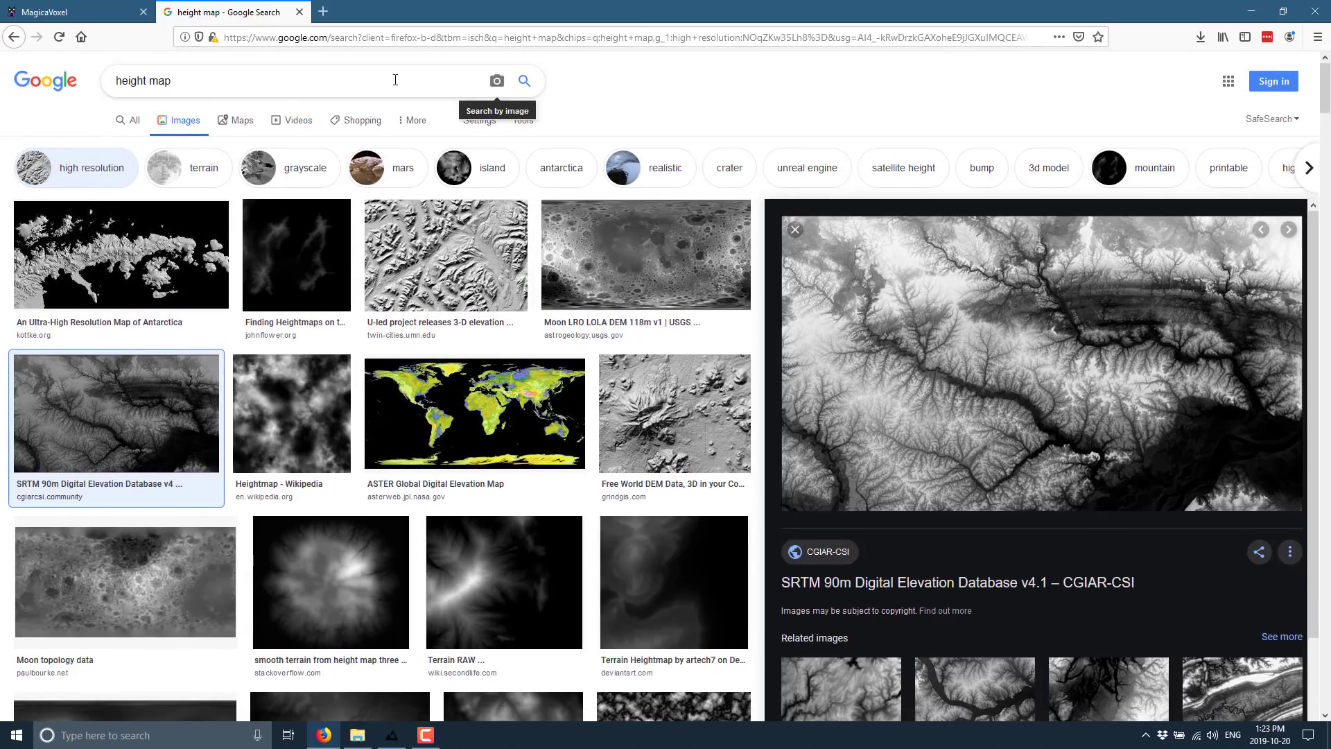
{"action": "left_click", "coordinate": [393, 81]}
{"action": "key", "text": "Return"}
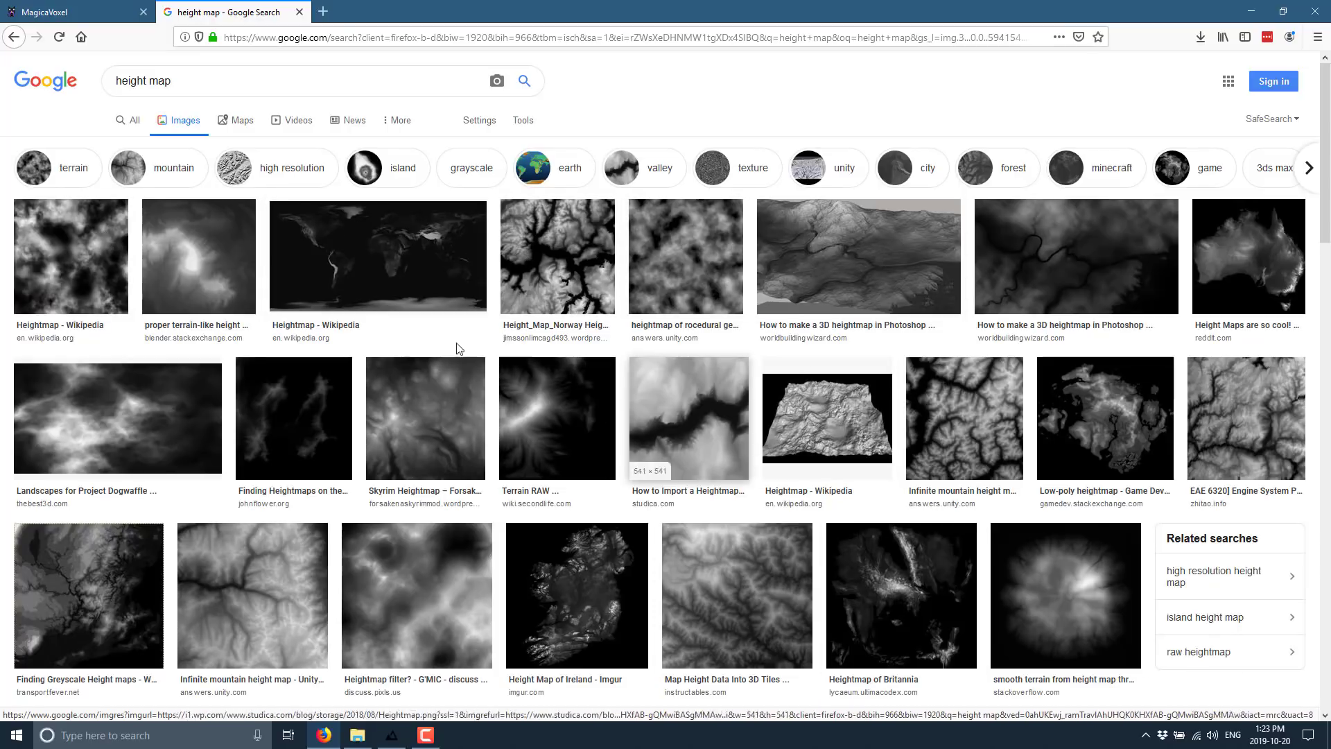
- Load srtm90m_v4p1_25_131.png as the height map and reframe the mountain terrain
{"action": "key", "text": "alt+Tab"}
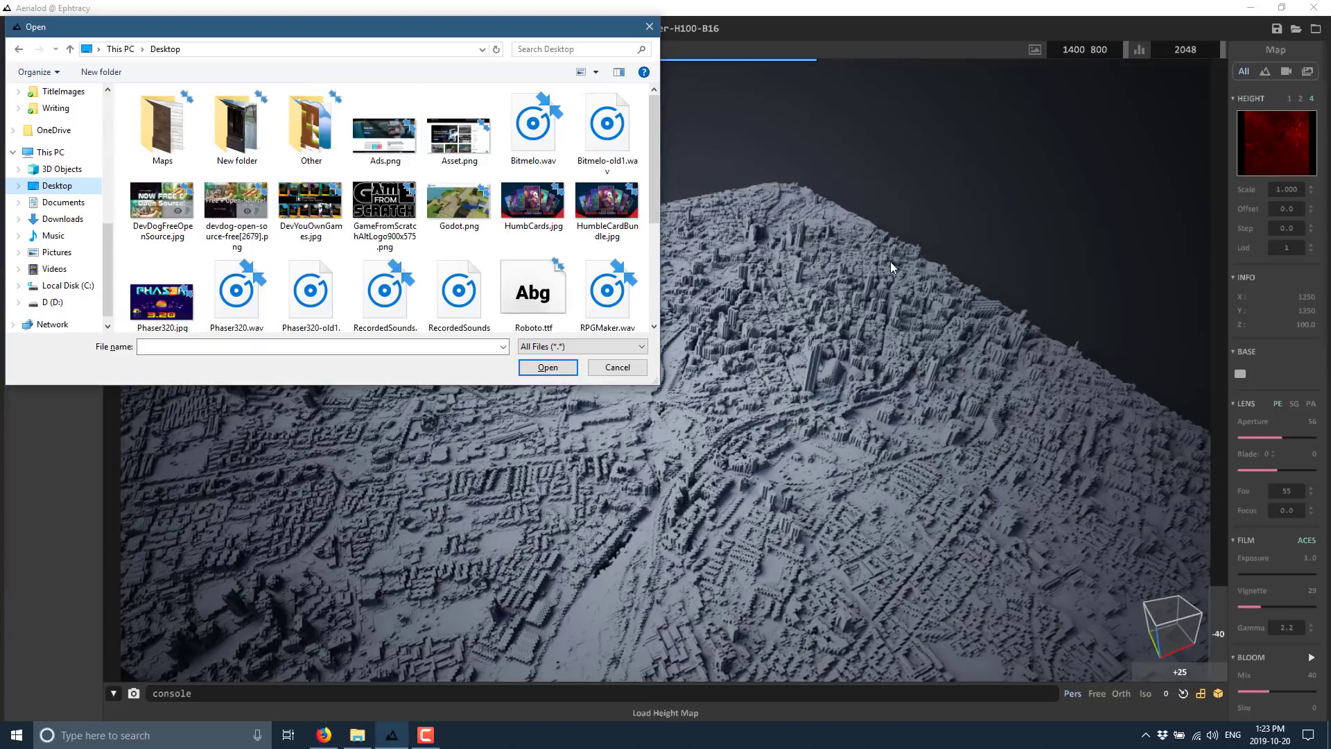
{"action": "scroll", "coordinate": [310, 223], "scroll_direction": "down", "scroll_amount": 3}
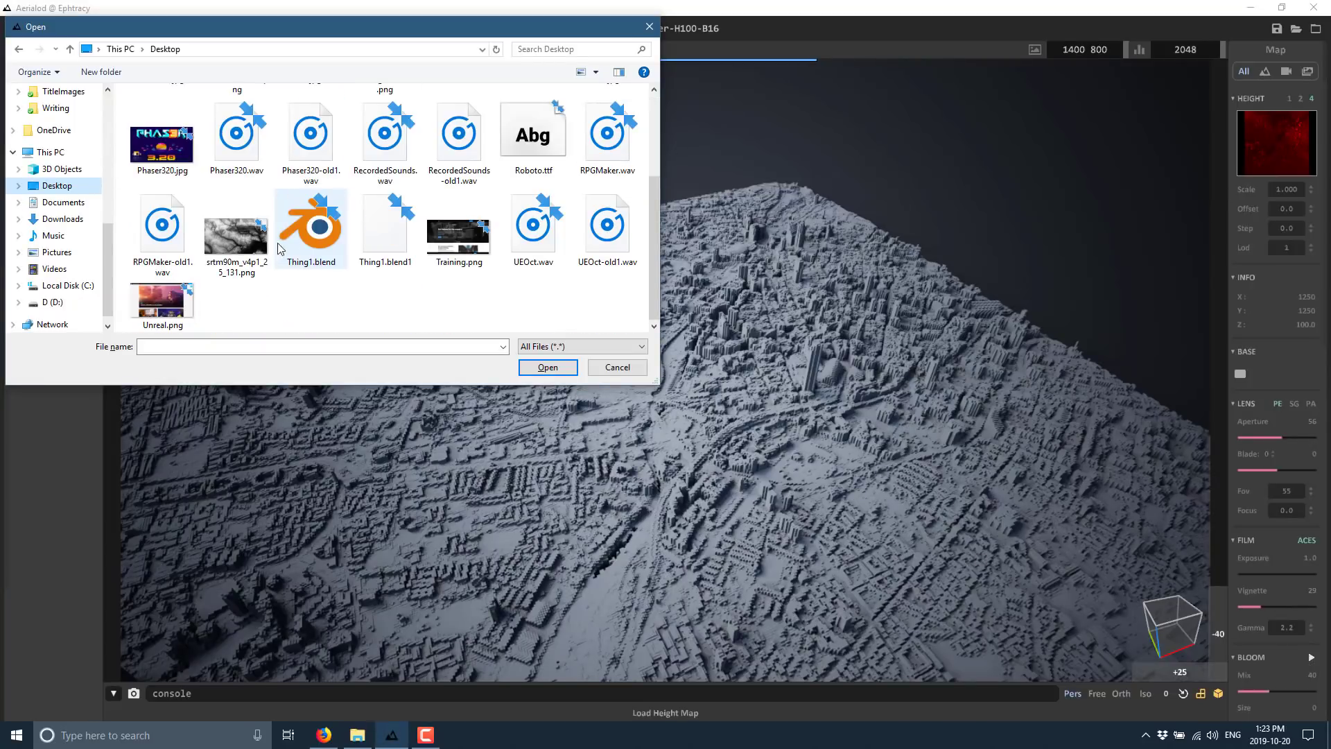
{"action": "double_click", "coordinate": [244, 243]}
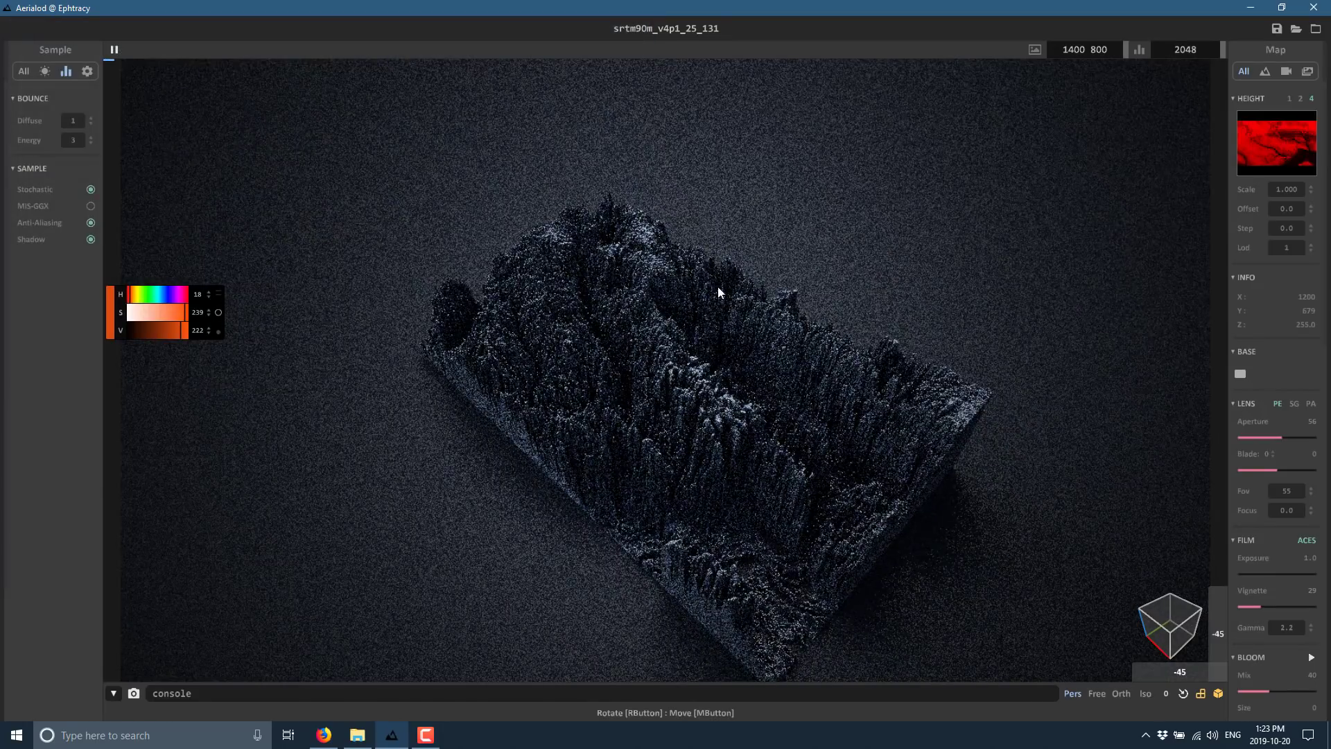
{"action": "right_click_drag", "start_coordinate": [751, 506], "coordinate": [731, 435]}
{"action": "middle_click_drag", "start_coordinate": [734, 439], "coordinate": [722, 402]}
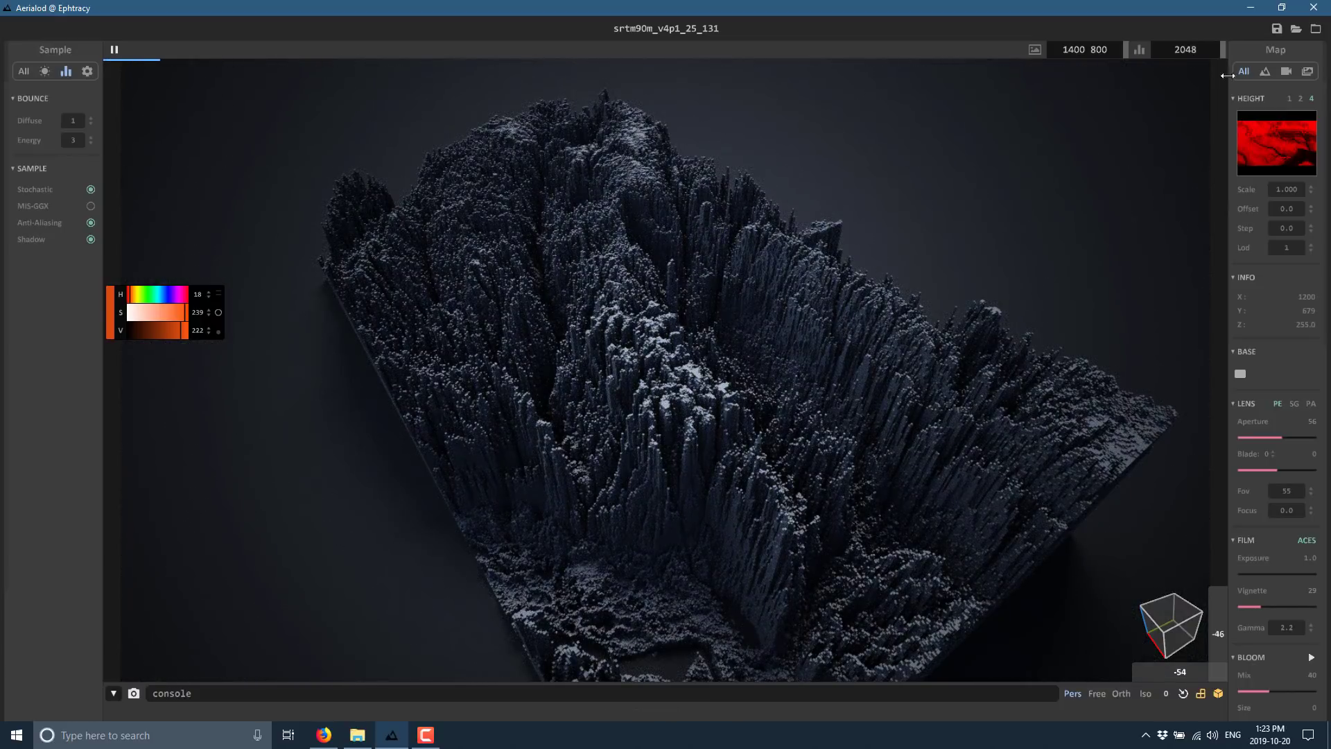
- Lower samples per pixel to 1024 and orbit the terrain through side views
{"action": "double_click", "coordinate": [1184, 49]}
{"action": "type", "text": "1024"}
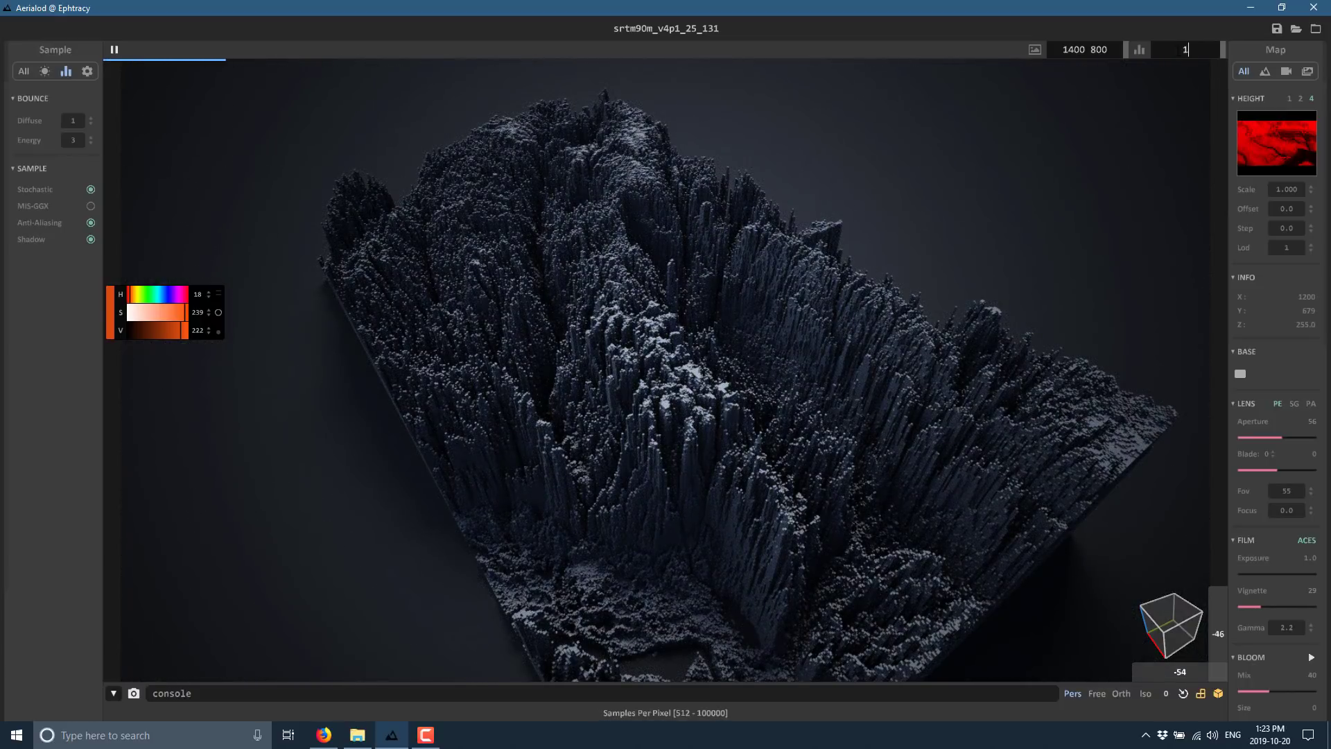
{"action": "key", "text": "Return"}
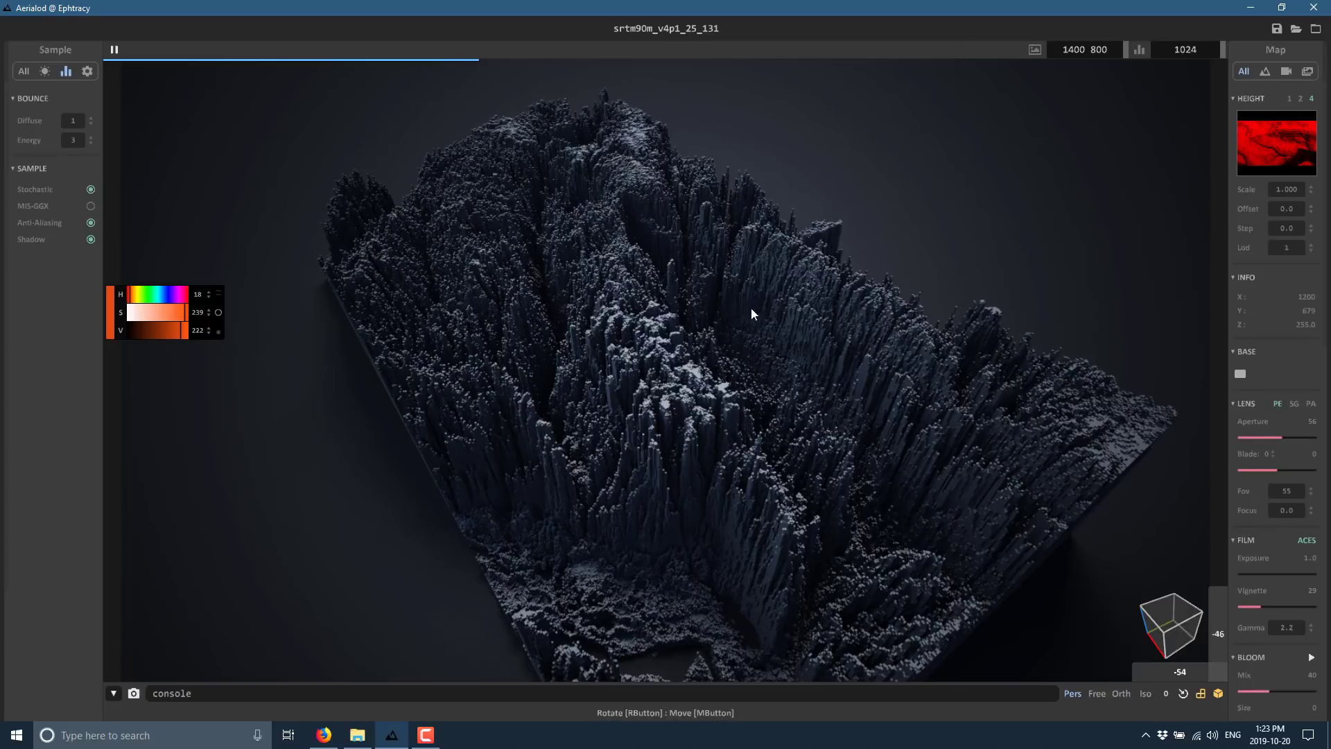
{"action": "mouse_move", "coordinate": [851, 493]}
{"action": "right_mouse_down"}
{"action": "mouse_move", "coordinate": [927, 451]}
{"action": "mouse_move", "coordinate": [891, 434]}
{"action": "mouse_move", "coordinate": [874, 449]}
{"action": "mouse_move", "coordinate": [874, 483]}
{"action": "right_mouse_up"}
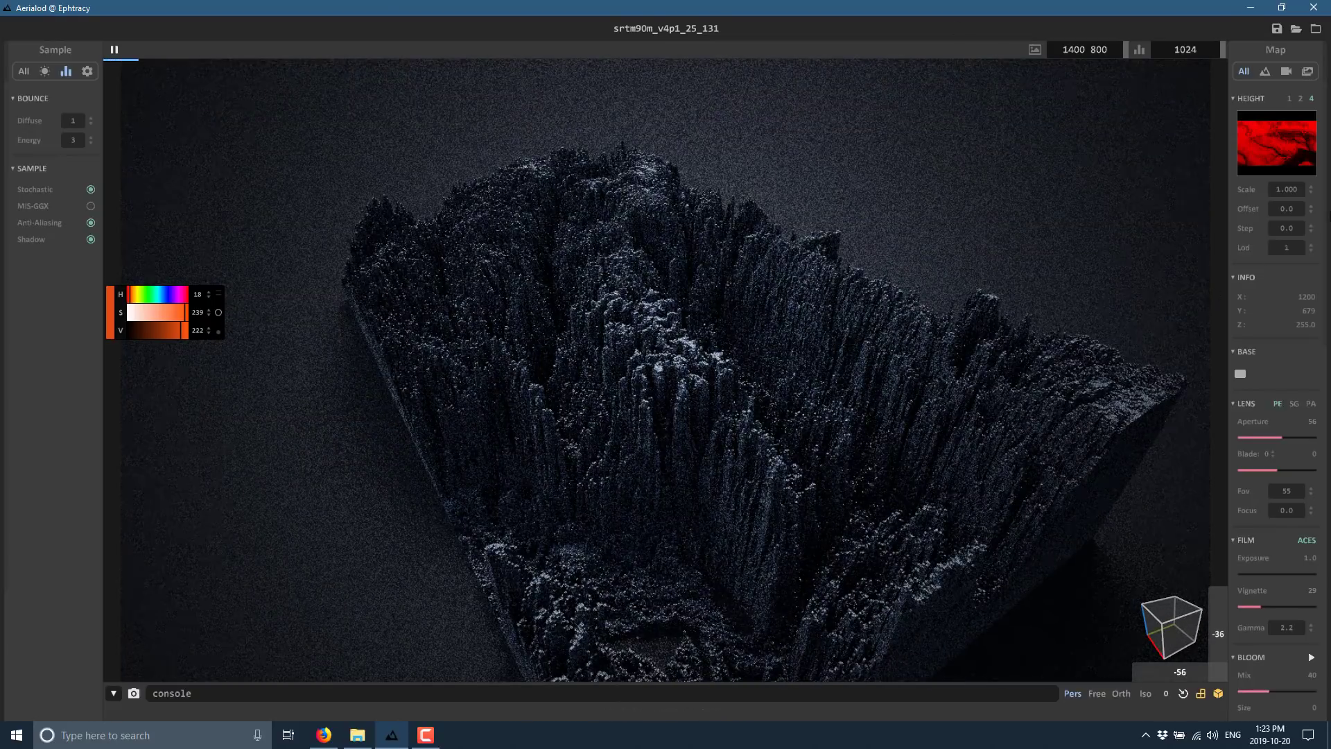
- Set Height Scale to 0.3 and view the flattened terrain almost top-down
{"action": "double_click", "coordinate": [1287, 189]}
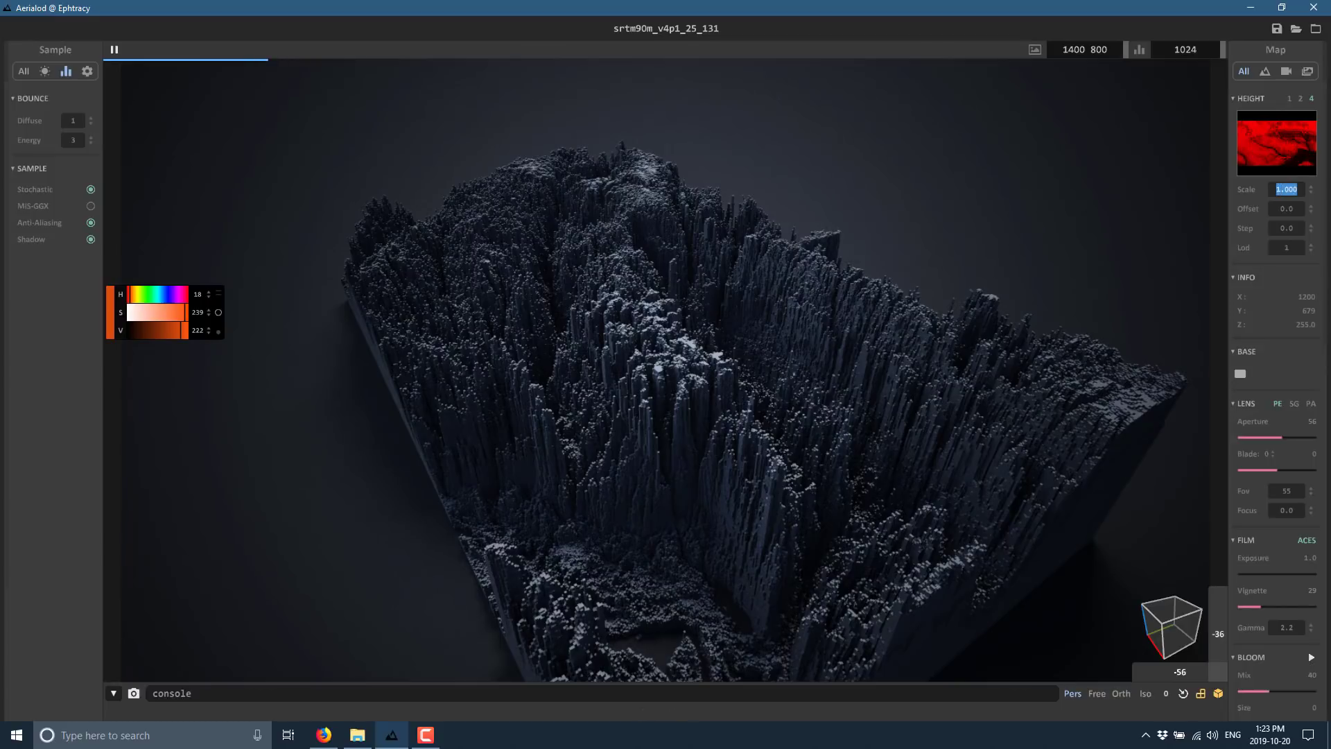
{"action": "type", "text": "0.3"}
{"action": "key", "text": "Return"}
{"action": "right_click_drag", "start_coordinate": [674, 301], "coordinate": [689, 372]}
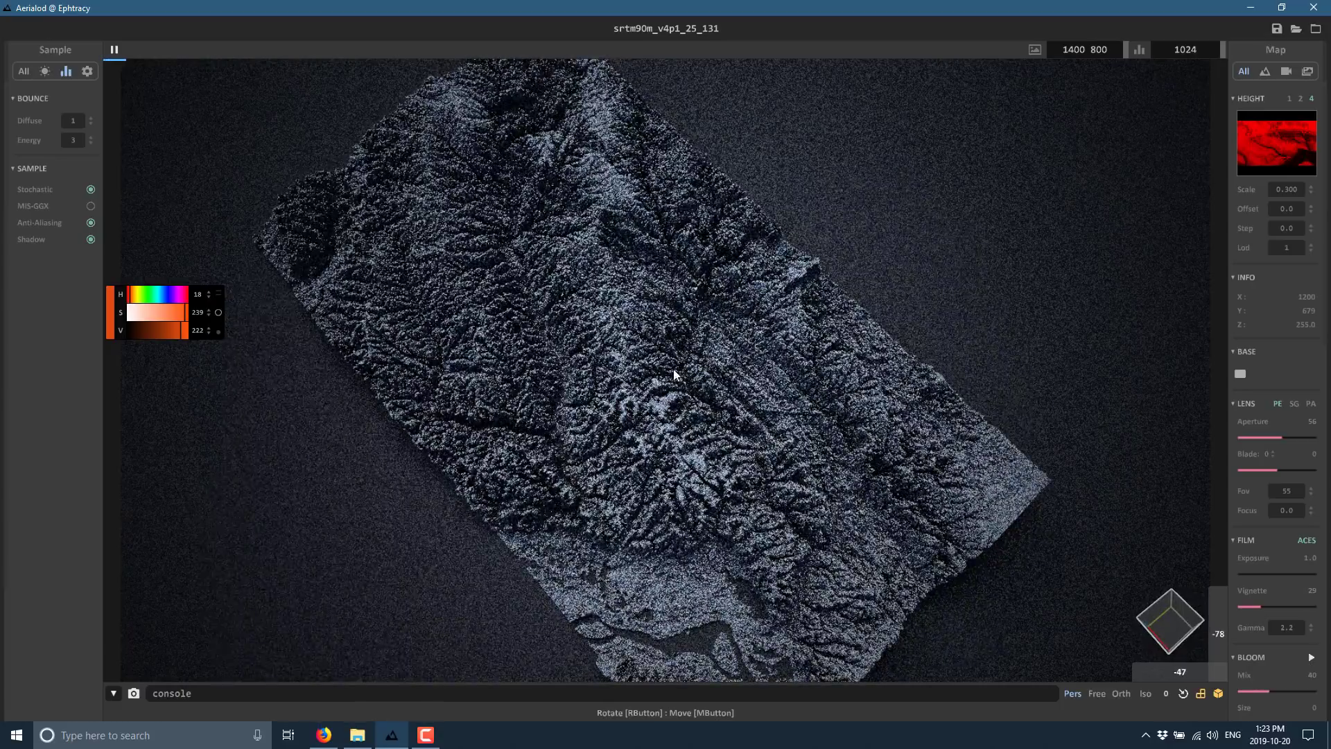
- Load HDR_041_Path_Env.hdr as the sky HDR in the lighting settings
{"action": "left_click", "coordinate": [44, 74]}
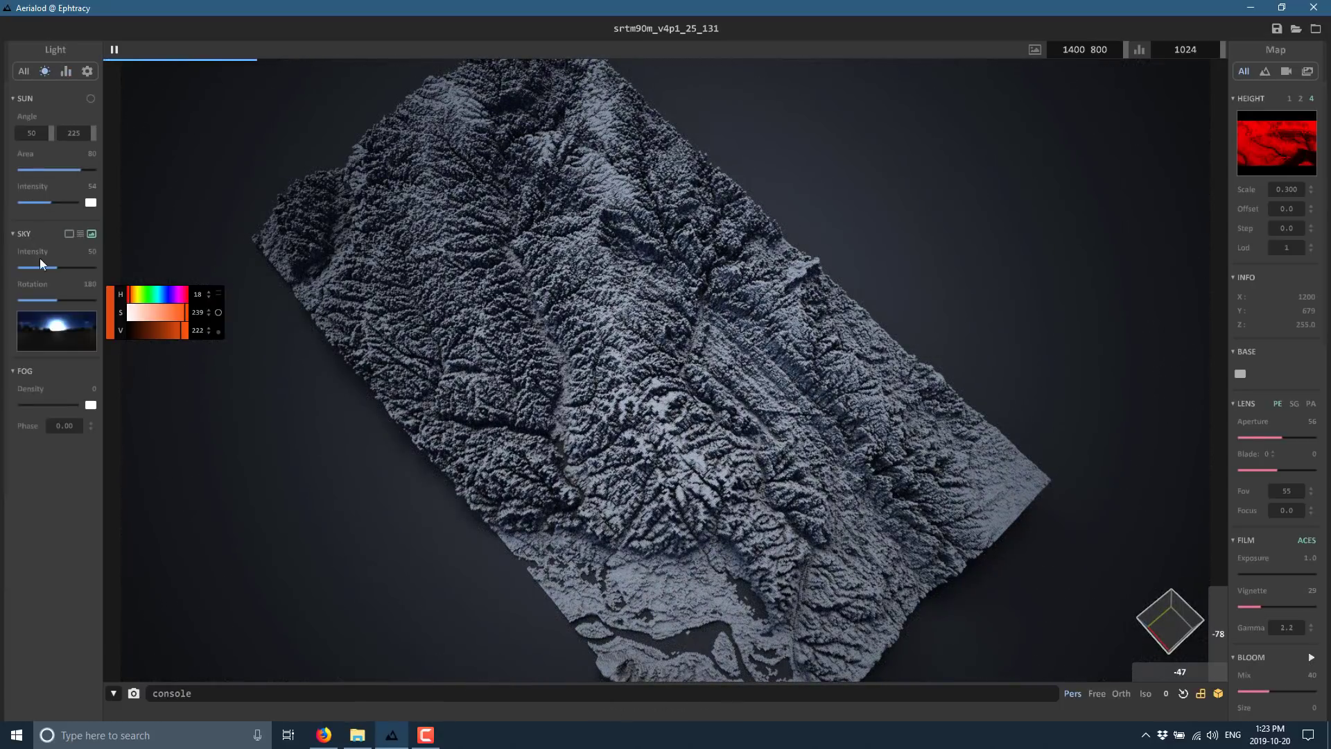
{"action": "left_click", "coordinate": [61, 319]}
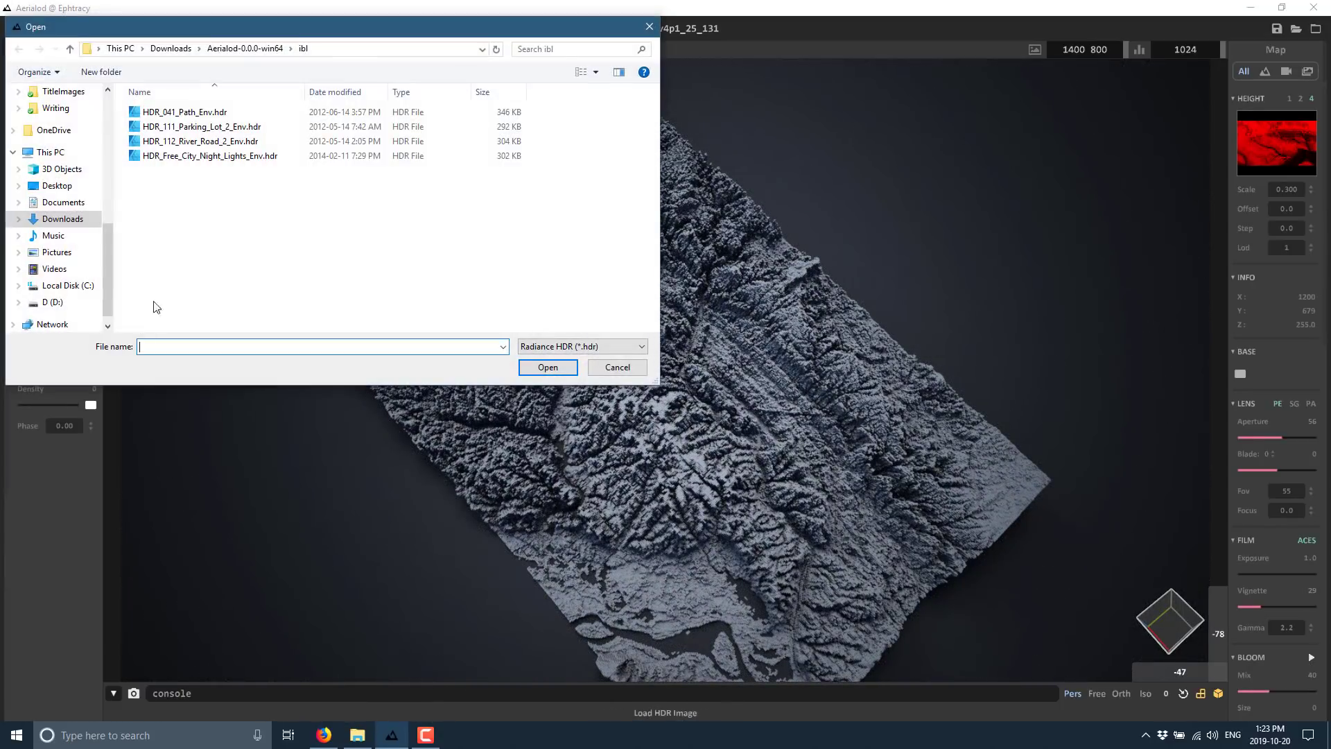
{"action": "double_click", "coordinate": [195, 112]}
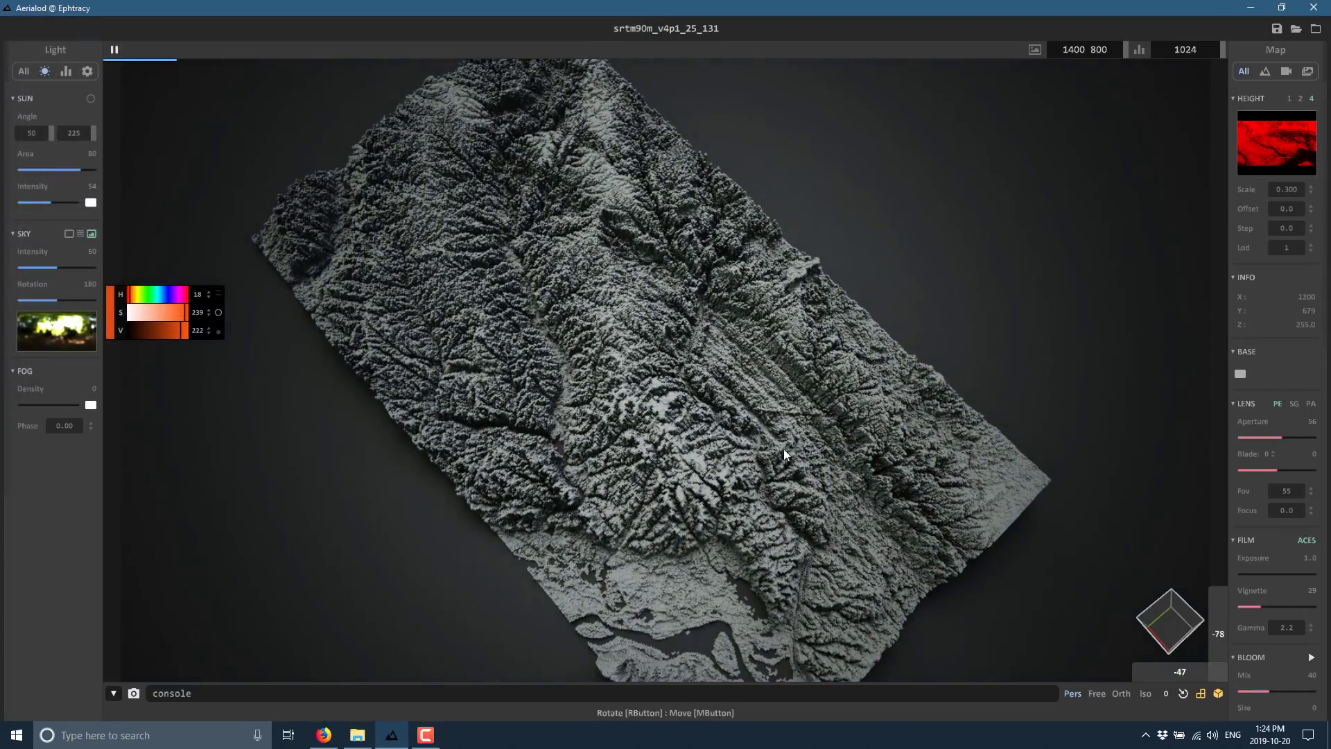
- Orbit the lit terrain through steep, low and oblique views, settling on a three-quarter view
{"action": "right_click_drag", "start_coordinate": [783, 448], "coordinate": [846, 365]}
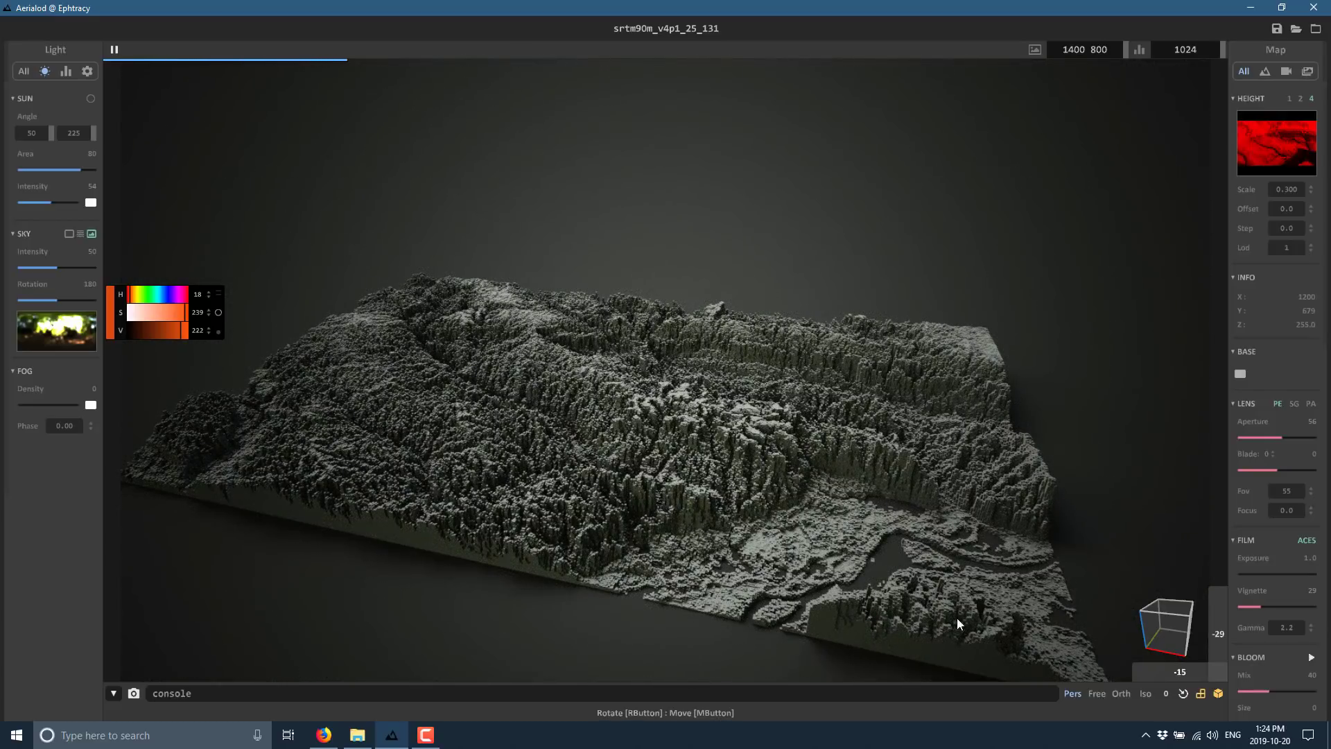
{"action": "right_click_drag", "start_coordinate": [768, 421], "coordinate": [634, 431]}
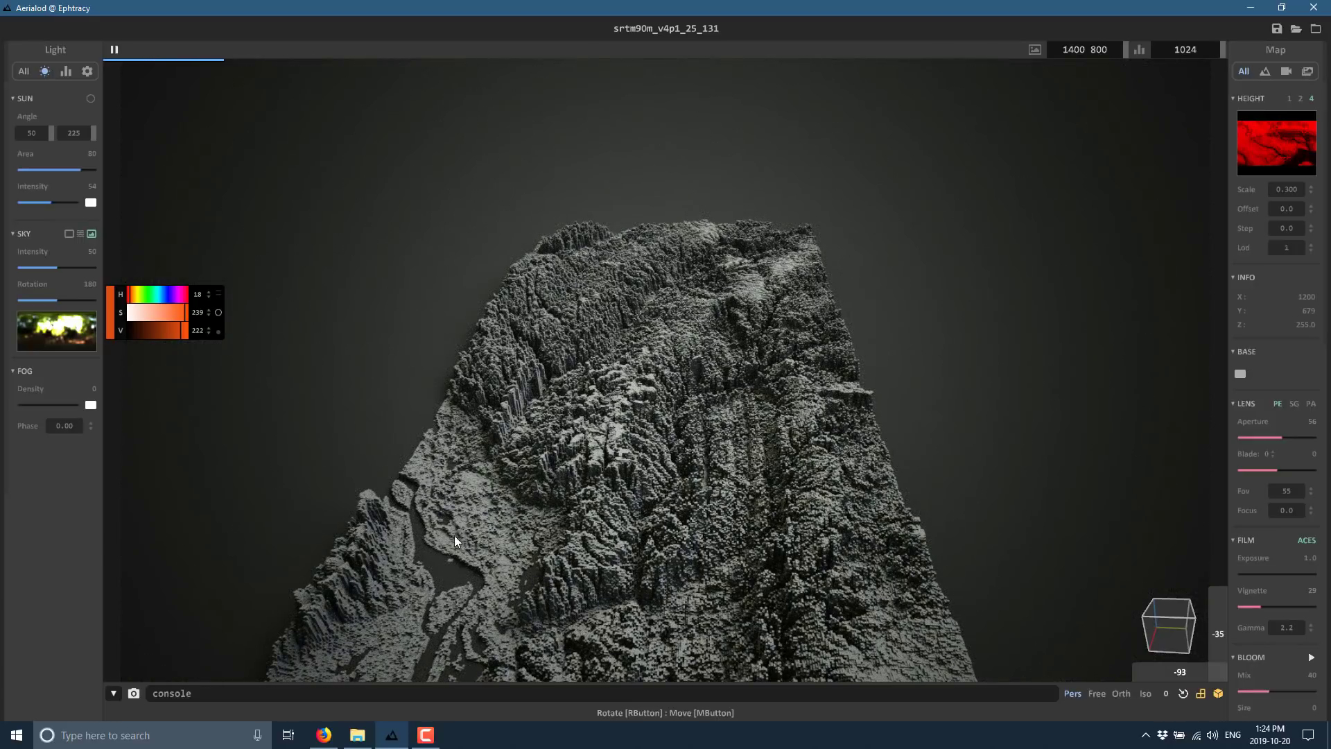
{"action": "right_click_drag", "start_coordinate": [553, 514], "coordinate": [595, 484]}
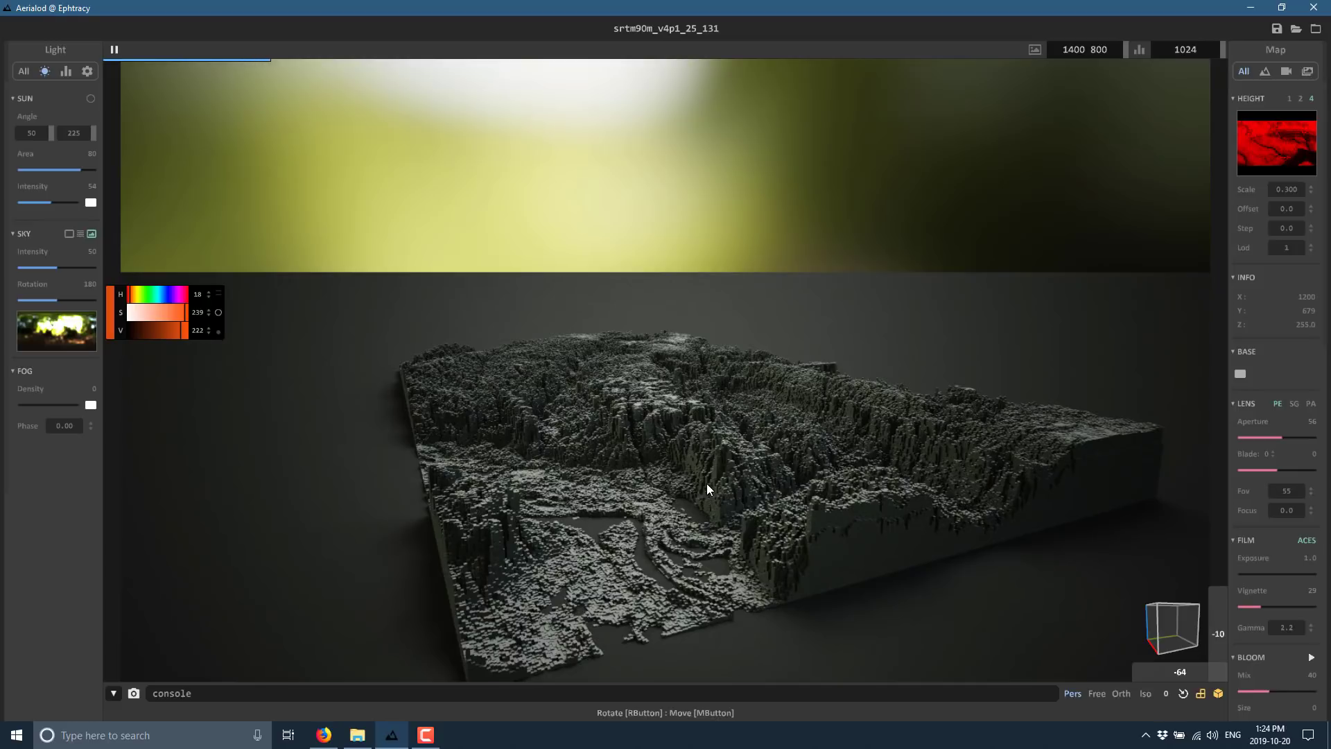
{"action": "right_click_drag", "start_coordinate": [706, 484], "coordinate": [779, 496]}
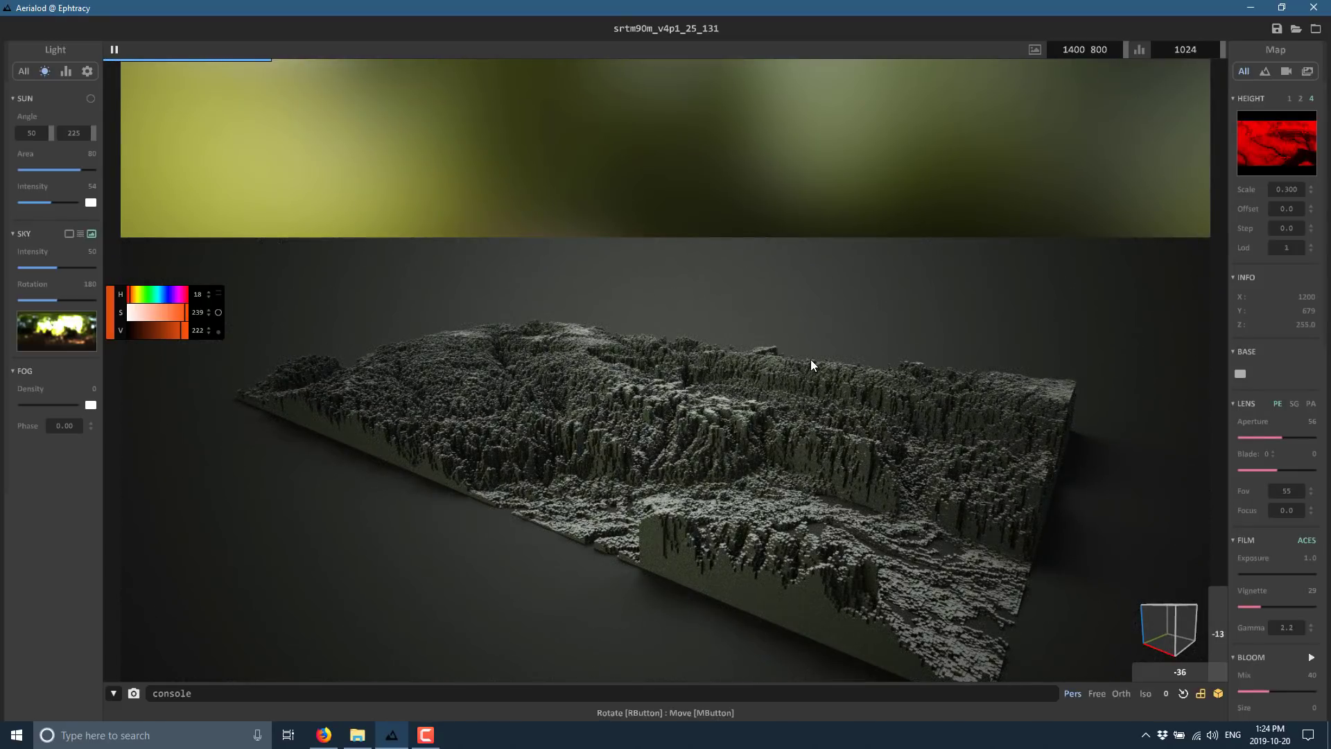
{"action": "right_click_drag", "start_coordinate": [792, 401], "coordinate": [751, 455]}
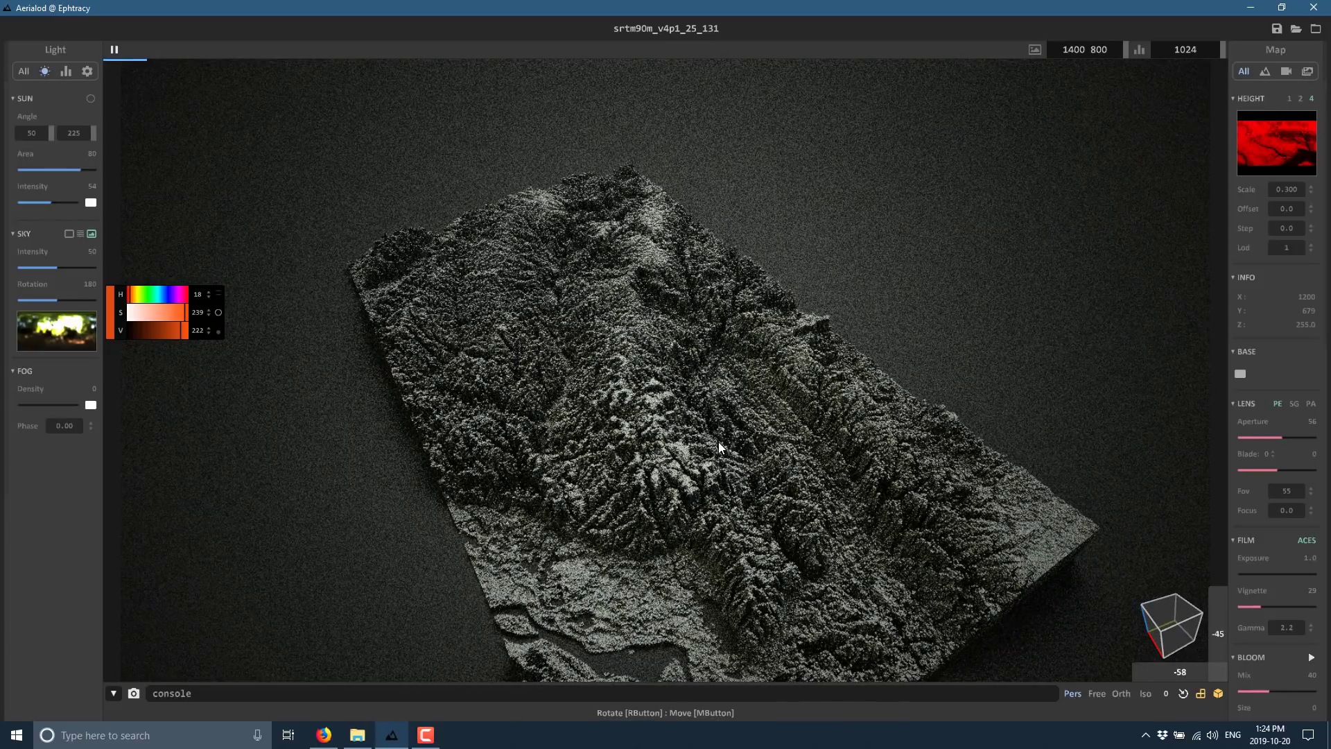
{"action": "right_click_drag", "start_coordinate": [676, 411], "coordinate": [708, 415]}
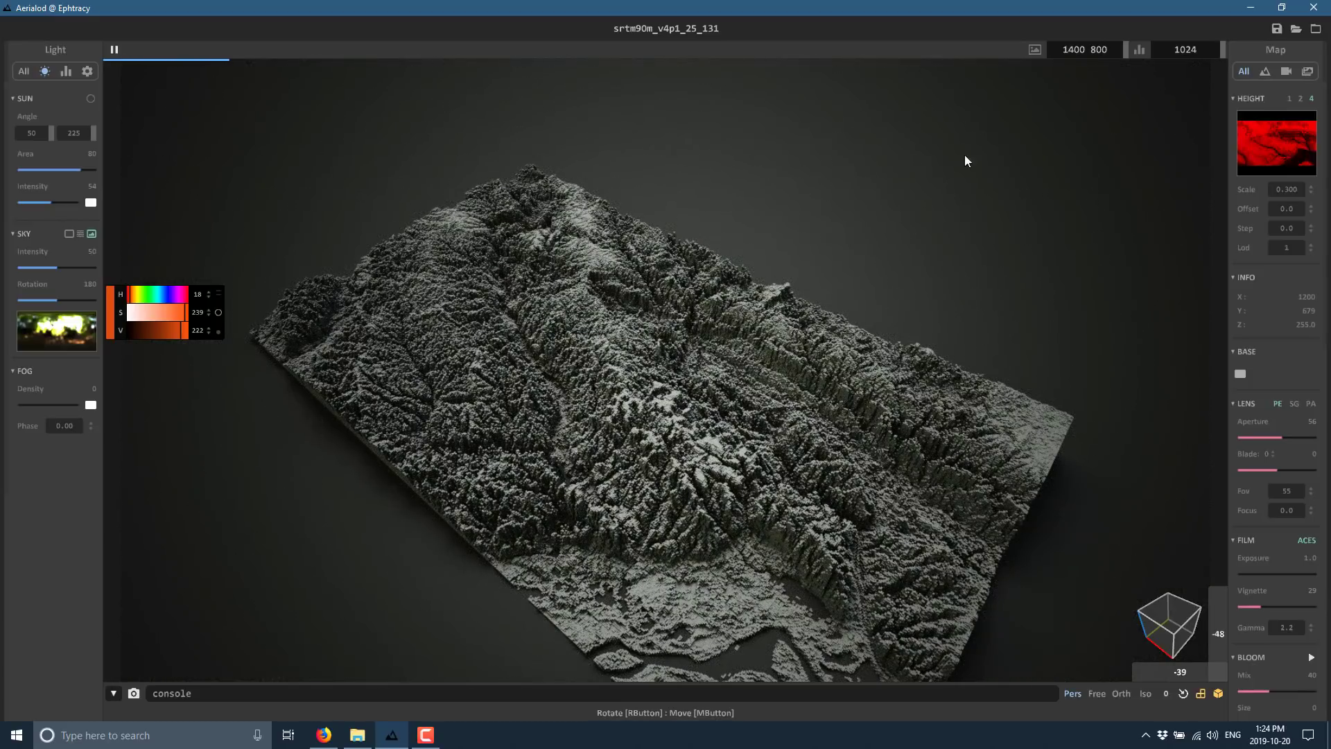
- Dismiss the Save Map dialog and start the final render from the Image settings
{"action": "left_click", "coordinate": [1275, 33]}
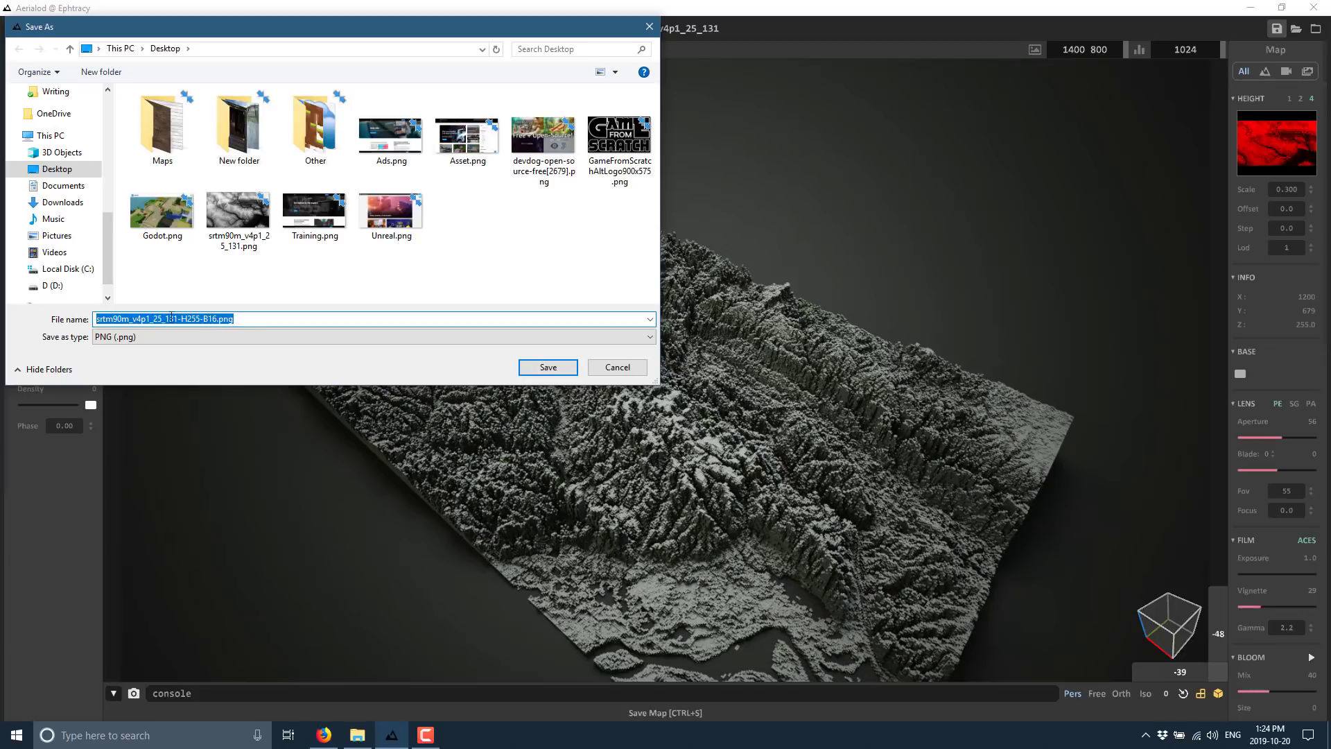
{"action": "left_click", "coordinate": [619, 368]}
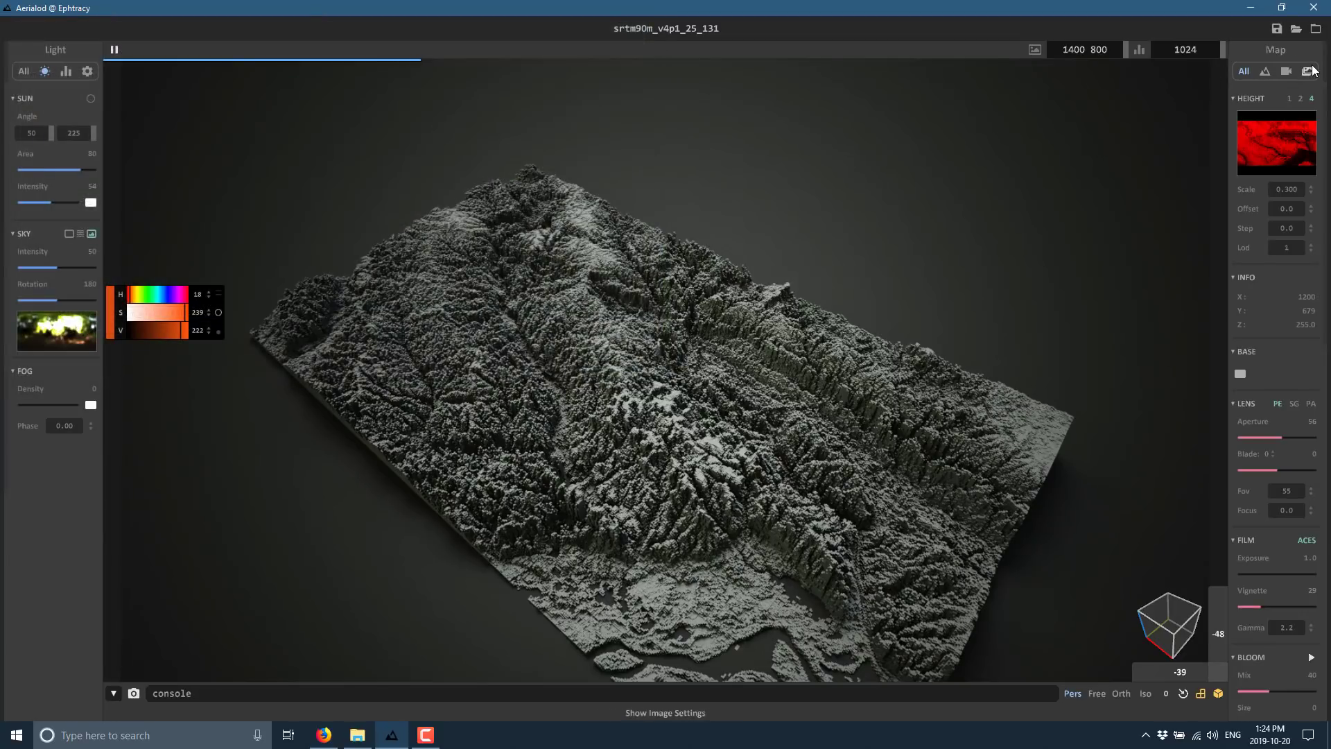
{"action": "left_click", "coordinate": [1307, 72]}
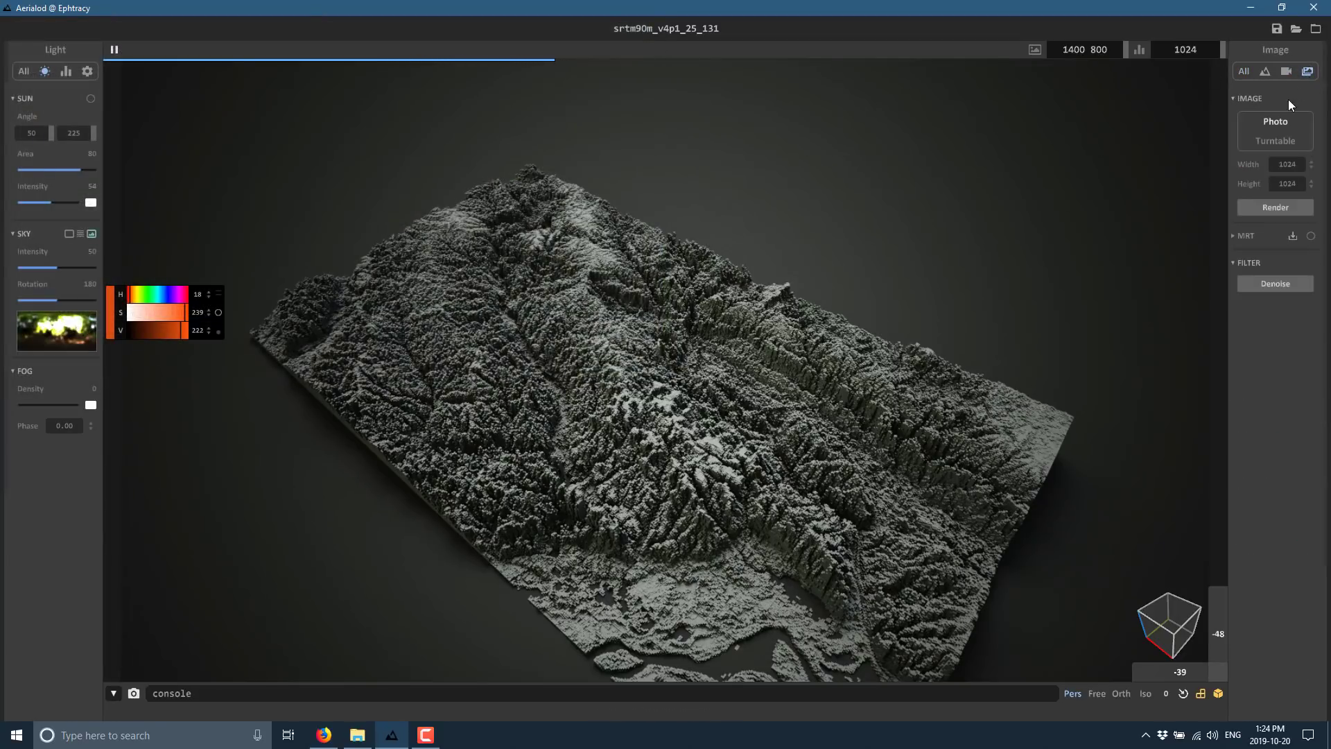
{"action": "left_click", "coordinate": [1271, 206]}
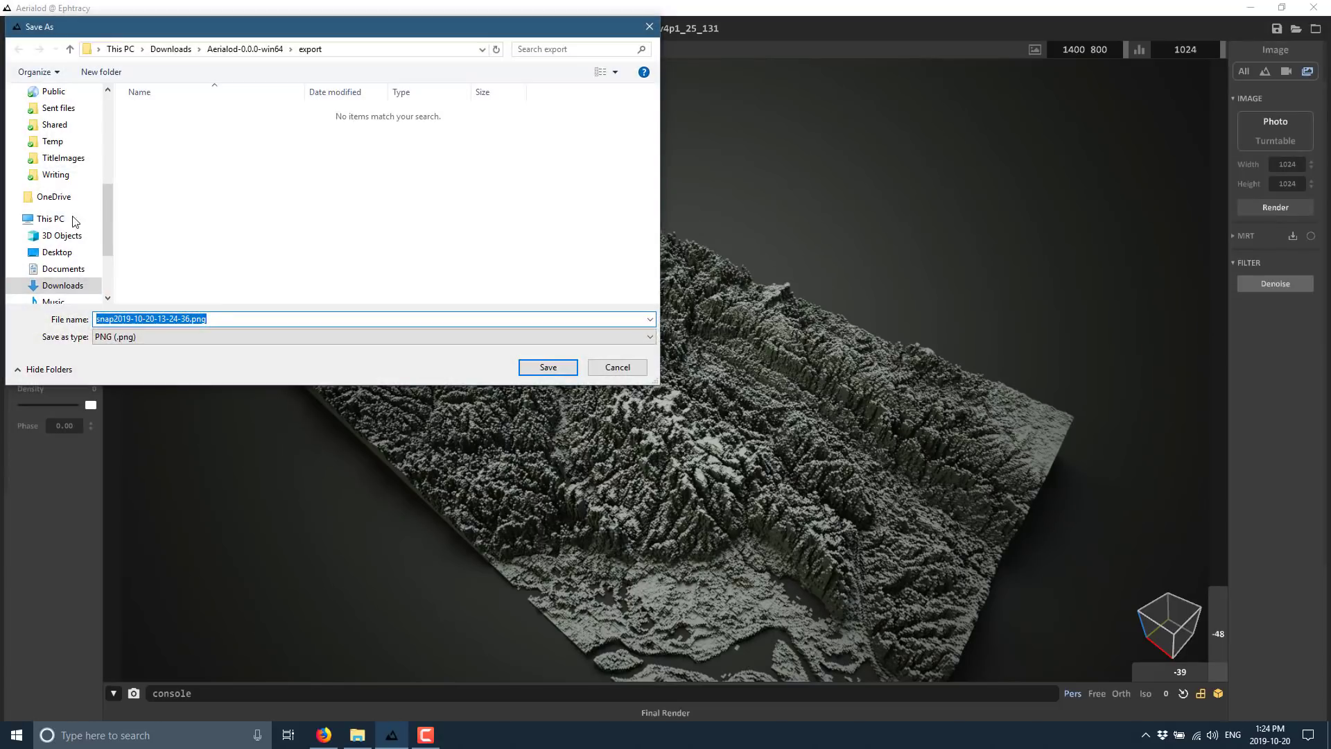
- Save the rendered image as a PNG on the Desktop
{"action": "scroll", "coordinate": [50, 136], "scroll_direction": "up", "scroll_amount": 2}
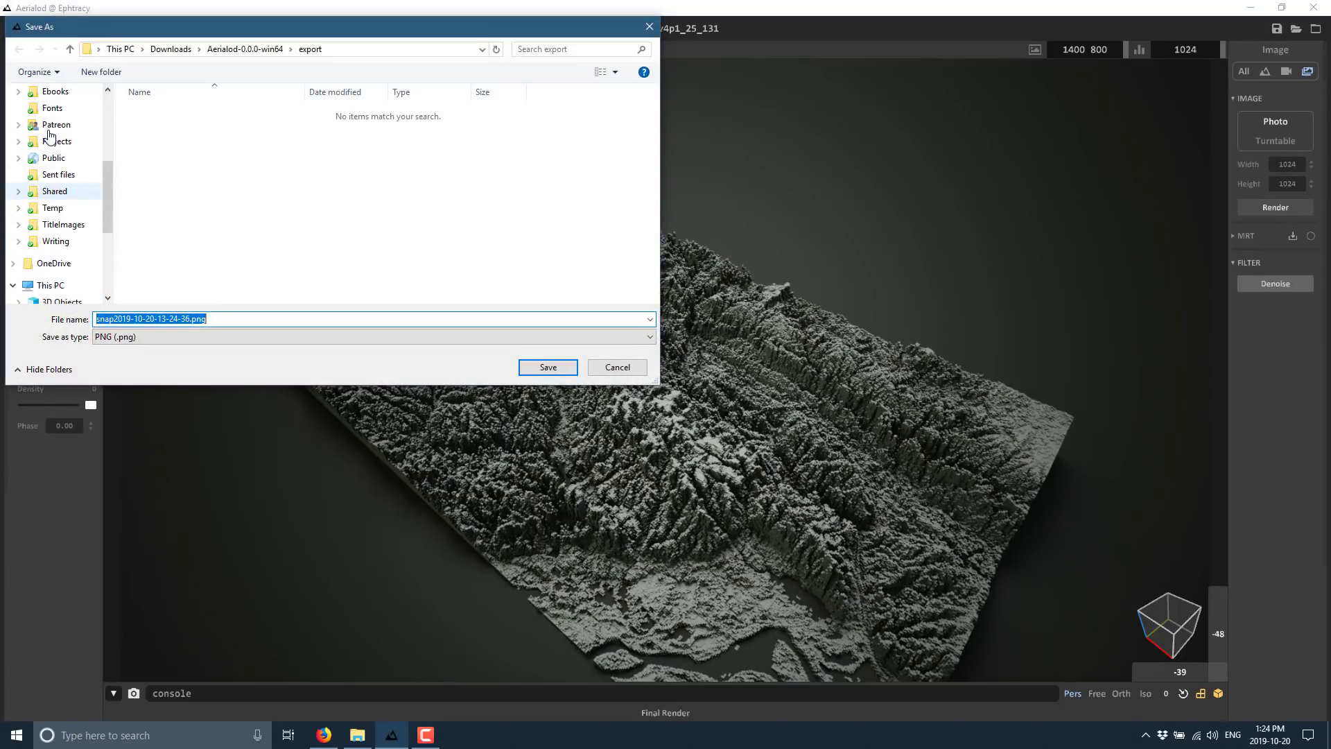
{"action": "scroll", "coordinate": [50, 137], "scroll_direction": "up", "scroll_amount": 4}
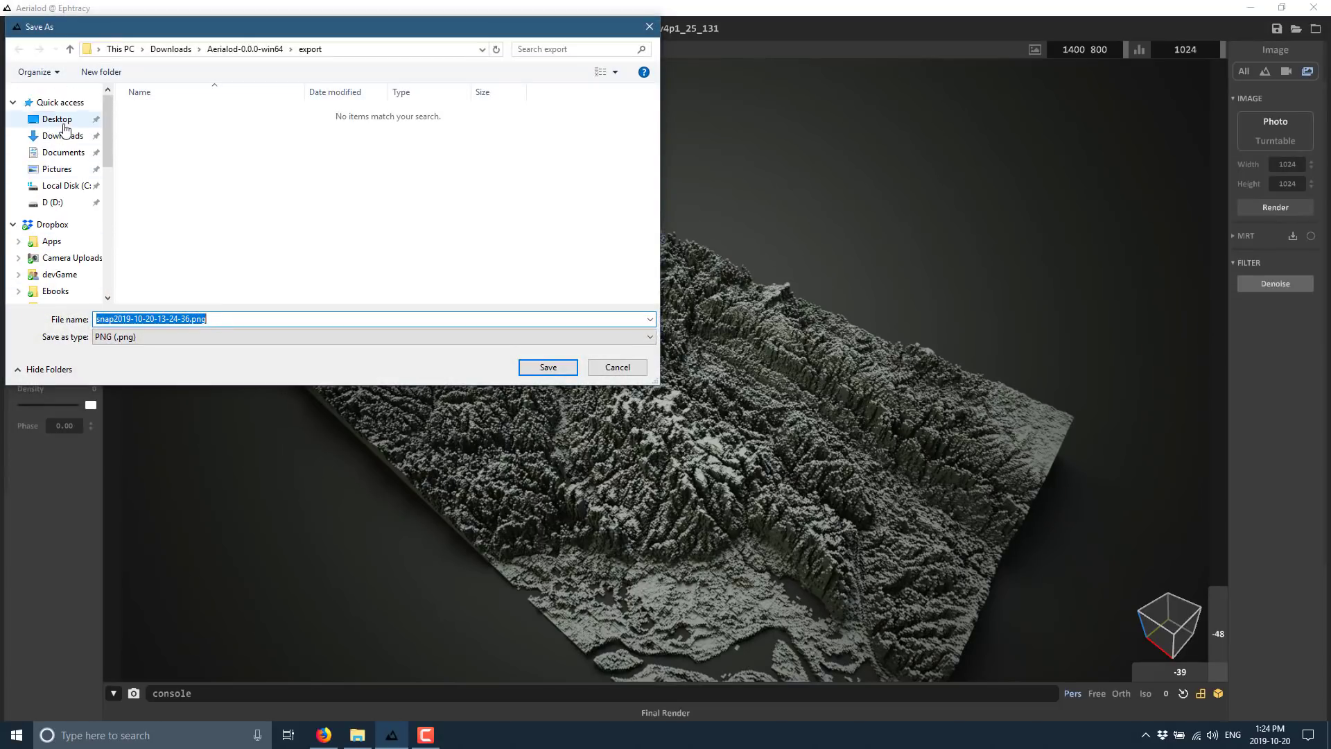
{"action": "left_click", "coordinate": [64, 126]}
{"action": "left_click", "coordinate": [548, 367]}
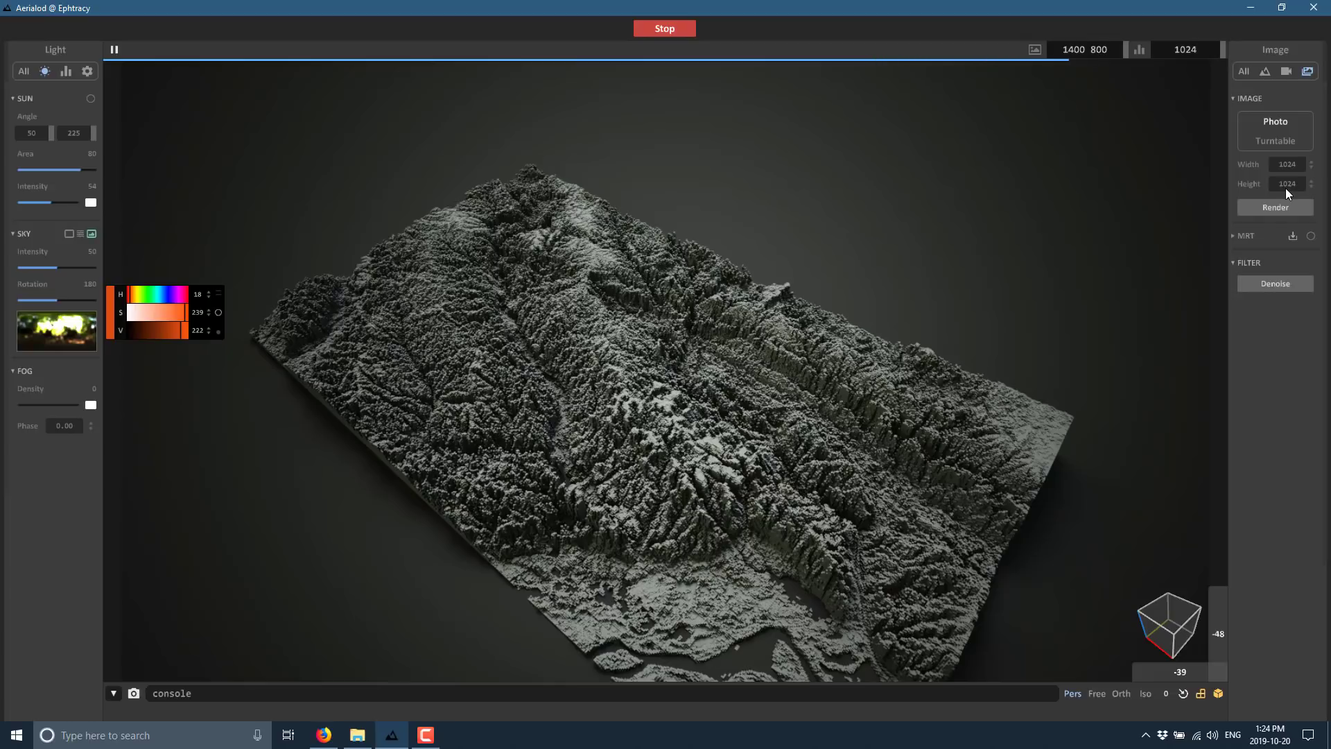
{"action": "key", "text": "super+d"}
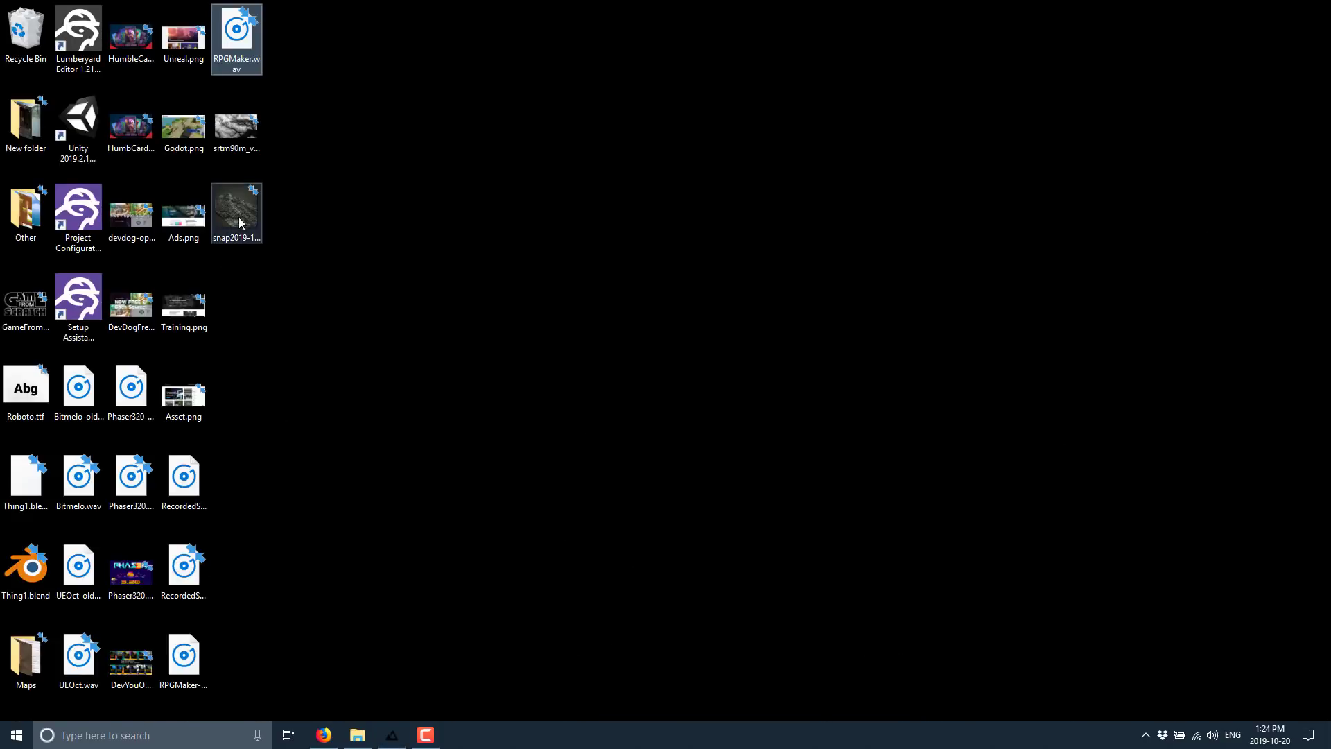
{"action": "double_click", "coordinate": [240, 222]}
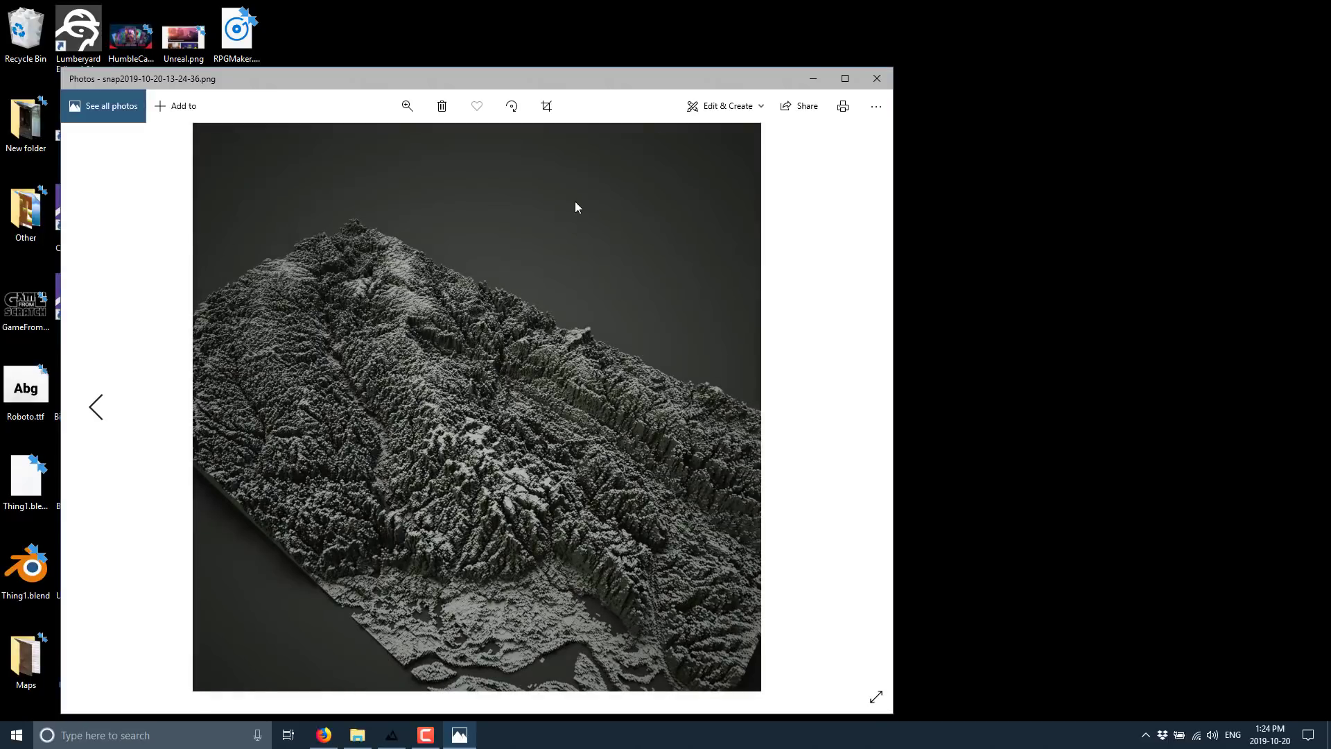
{"action": "scroll", "coordinate": [577, 226], "scroll_direction": "up", "scroll_amount": 3, "text": "ctrl"}
{"action": "left_click_drag", "start_coordinate": [566, 418], "coordinate": [567, 456]}
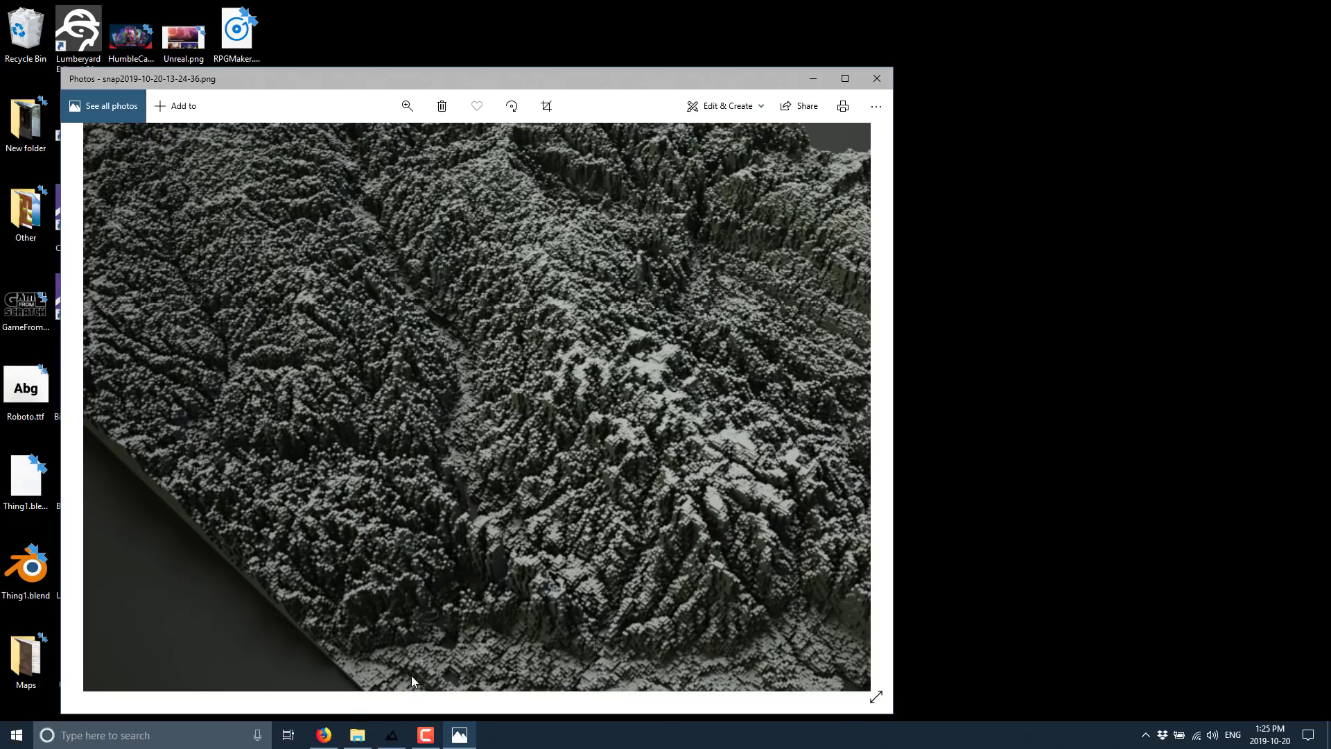
- Switch Firefox to the Aerialod page on the ephtracy site and scroll through it
{"action": "left_click", "coordinate": [328, 730]}
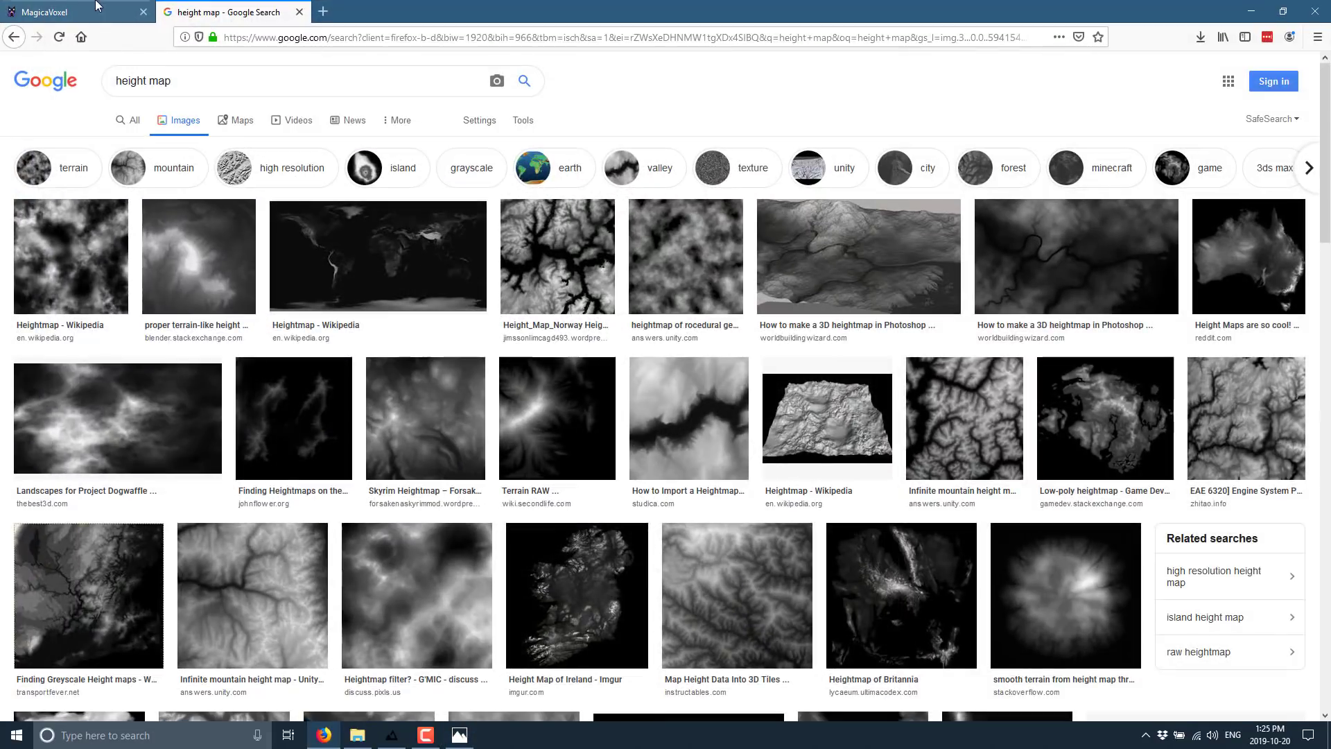
{"action": "key", "text": "ctrl+Tab"}
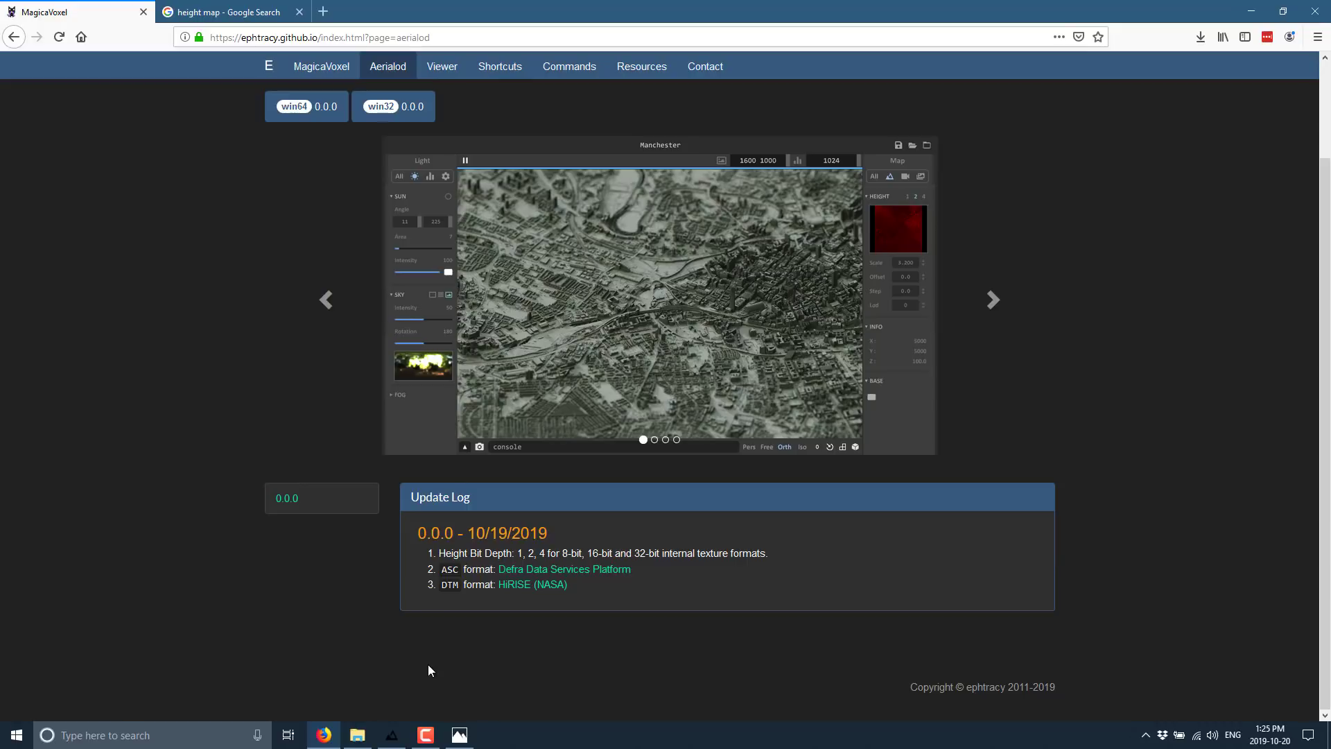
{"action": "scroll", "coordinate": [430, 666], "scroll_direction": "up", "scroll_amount": 1}
{"action": "scroll", "coordinate": [477, 688], "scroll_direction": "down", "scroll_amount": 1}
- Bring Aerialod forward, then orbit and pan the srtm90m_v4p1_25_131 relief to frame its shaded ridges and valleys
{"action": "left_click", "coordinate": [391, 735]}
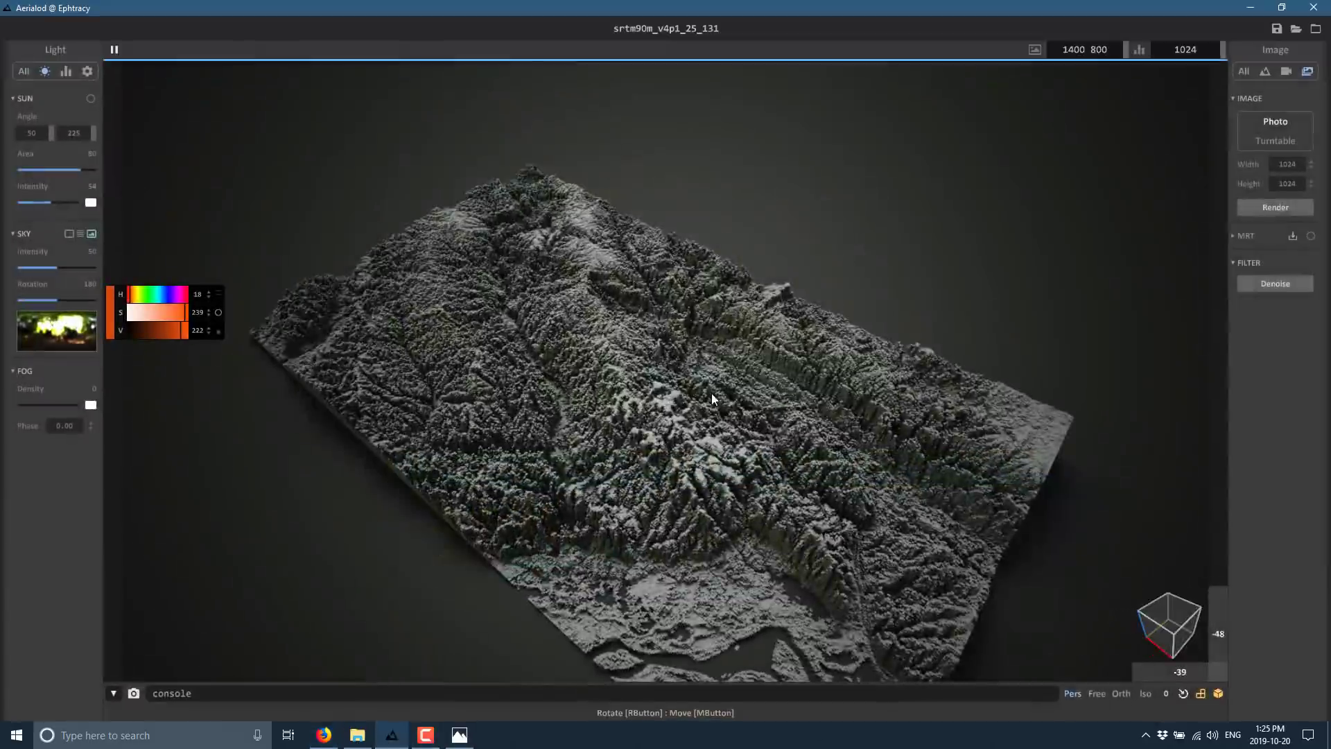
{"action": "right_click_drag", "start_coordinate": [711, 394], "coordinate": [747, 352]}
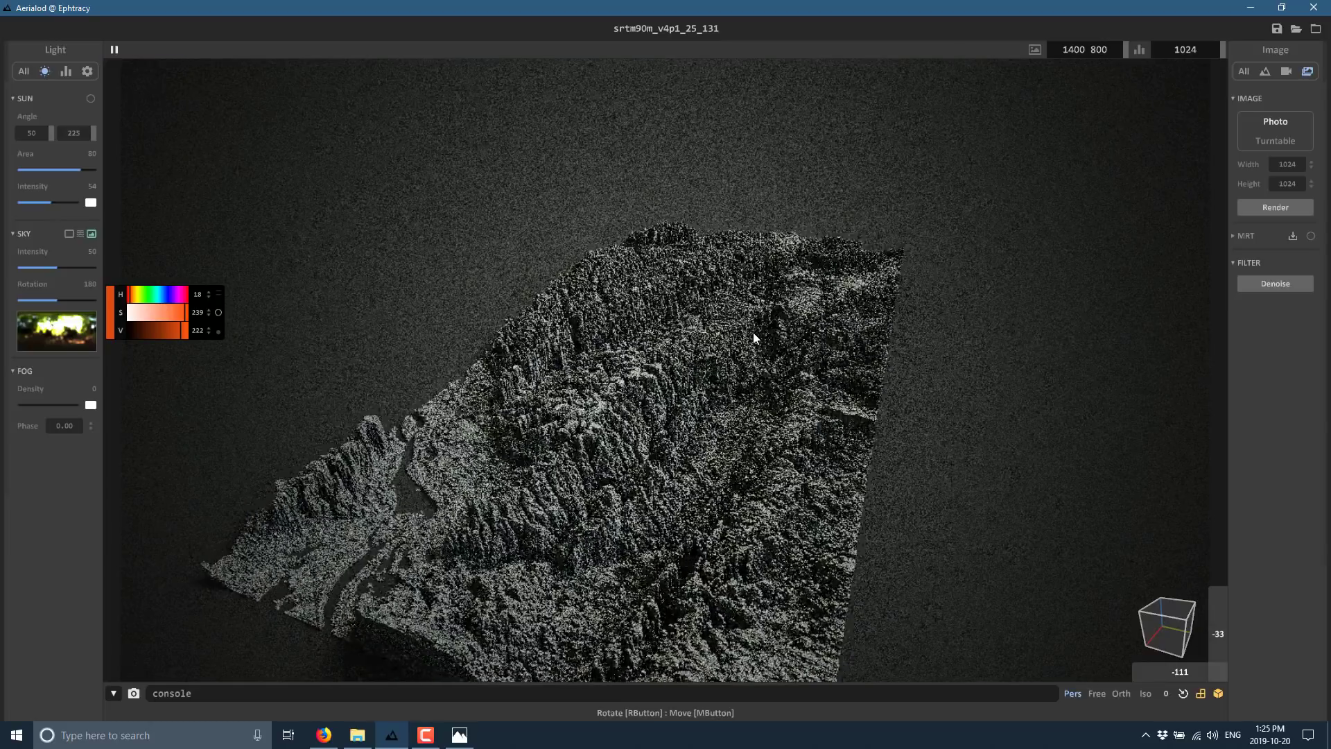
{"action": "middle_click_drag", "start_coordinate": [753, 331], "coordinate": [907, 343]}
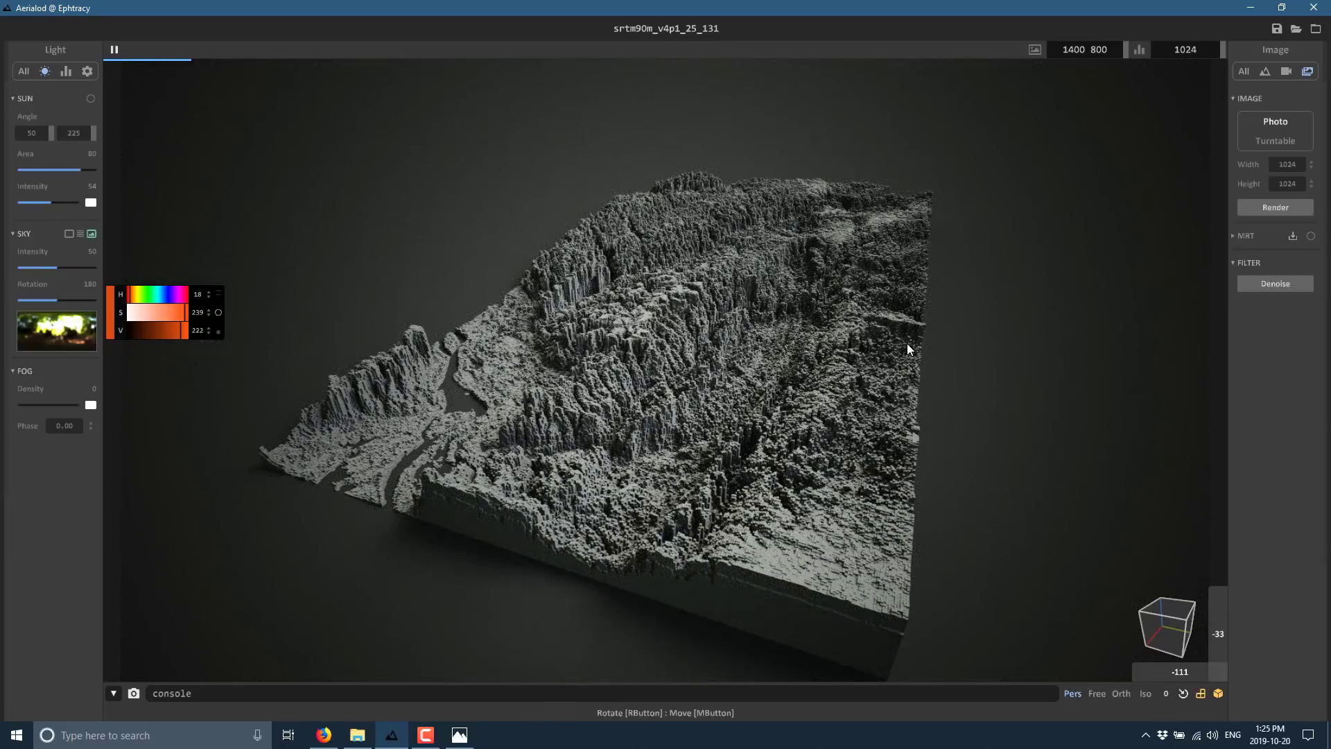